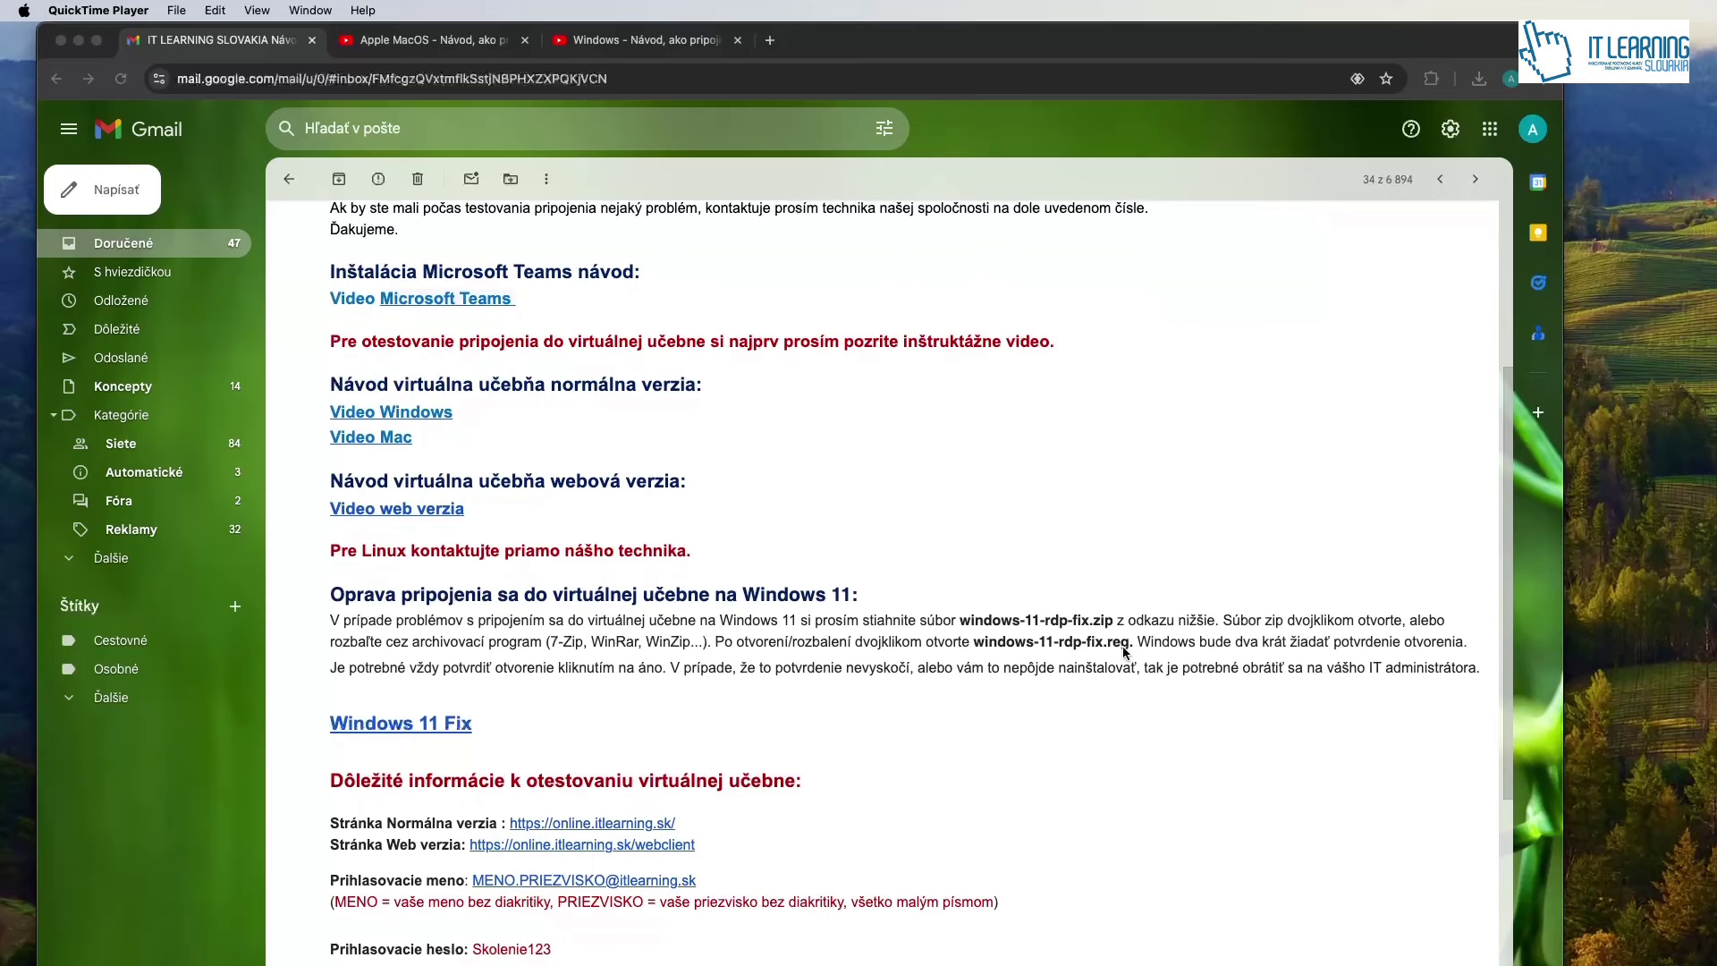
# Review the virtual classroom connection instructions in the e-mail and the opened macOS and Windows tutorial videos.
pyautogui.scroll(3, 1124, 650)
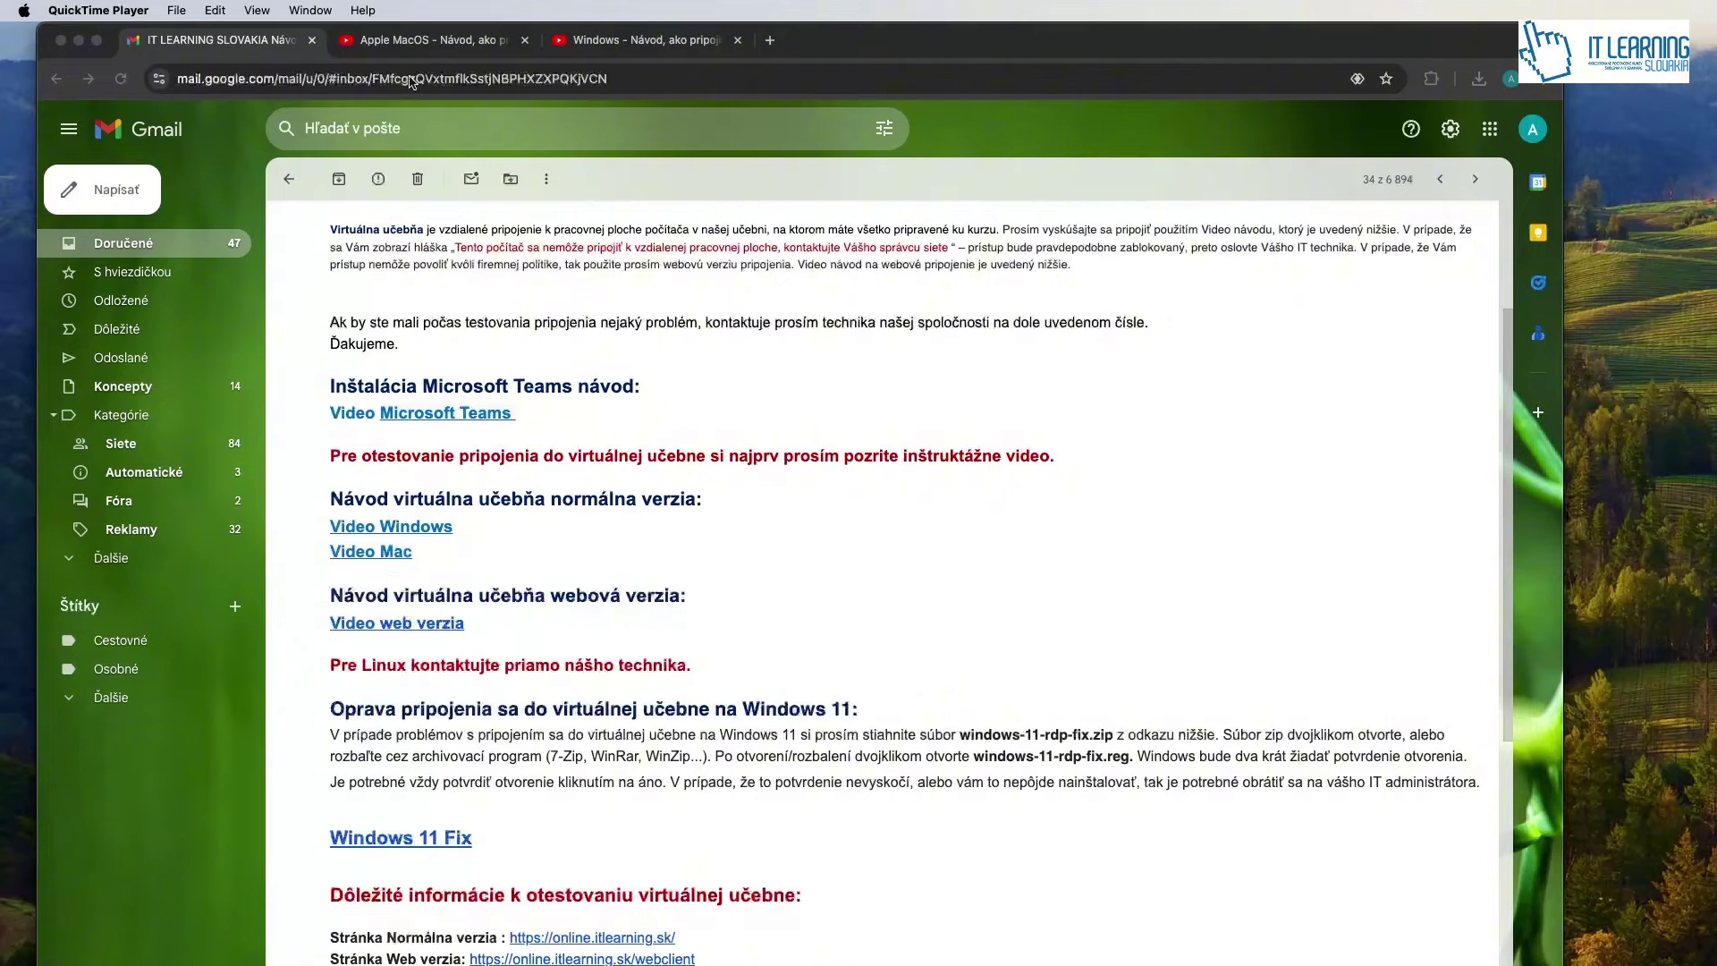
pyautogui.click(417, 43)
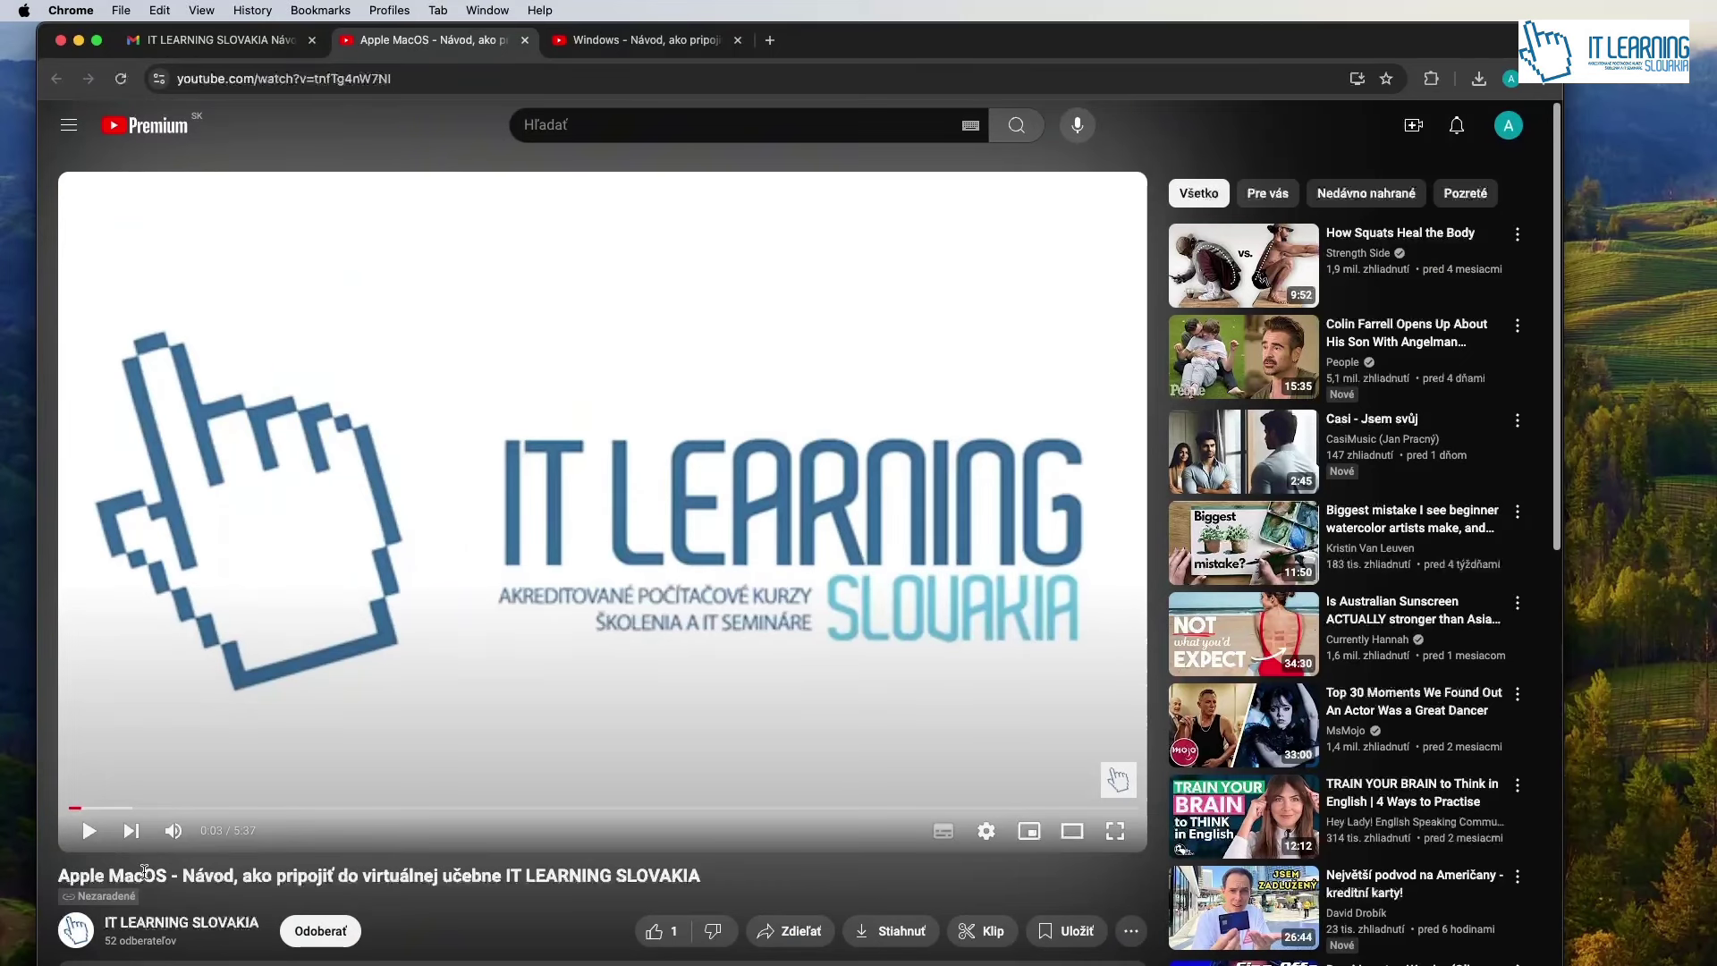
pyautogui.click(595, 40)
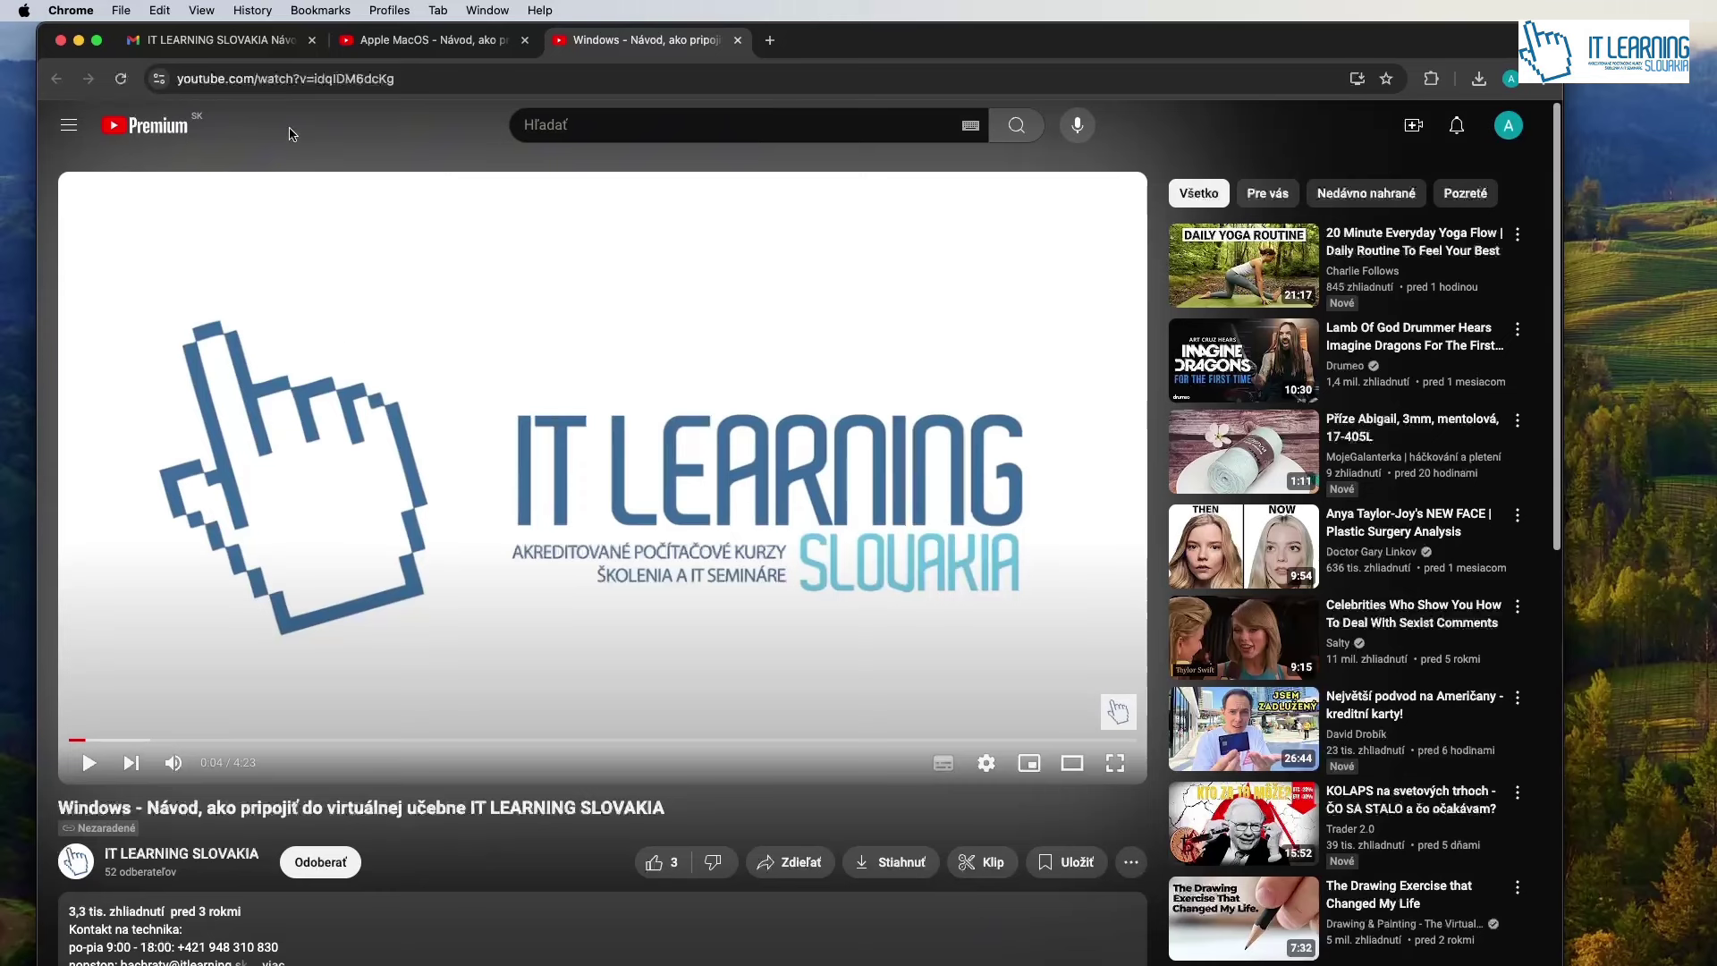
pyautogui.click(215, 40)
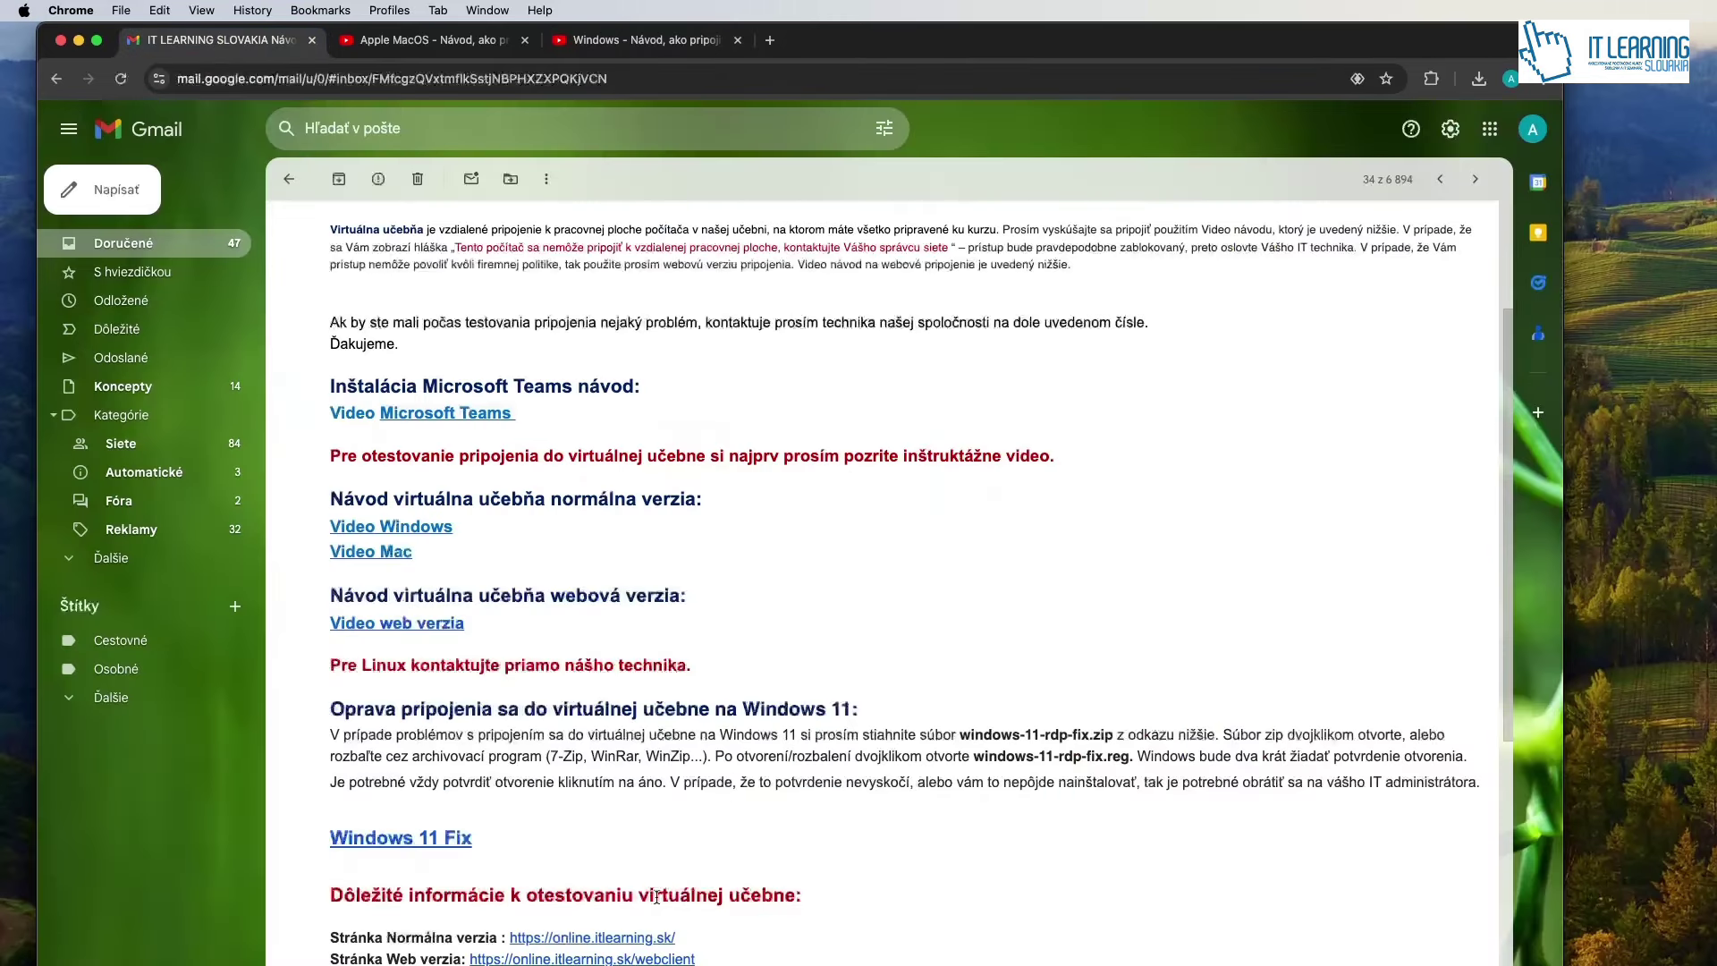
pyautogui.scroll(-5, 898, 831)
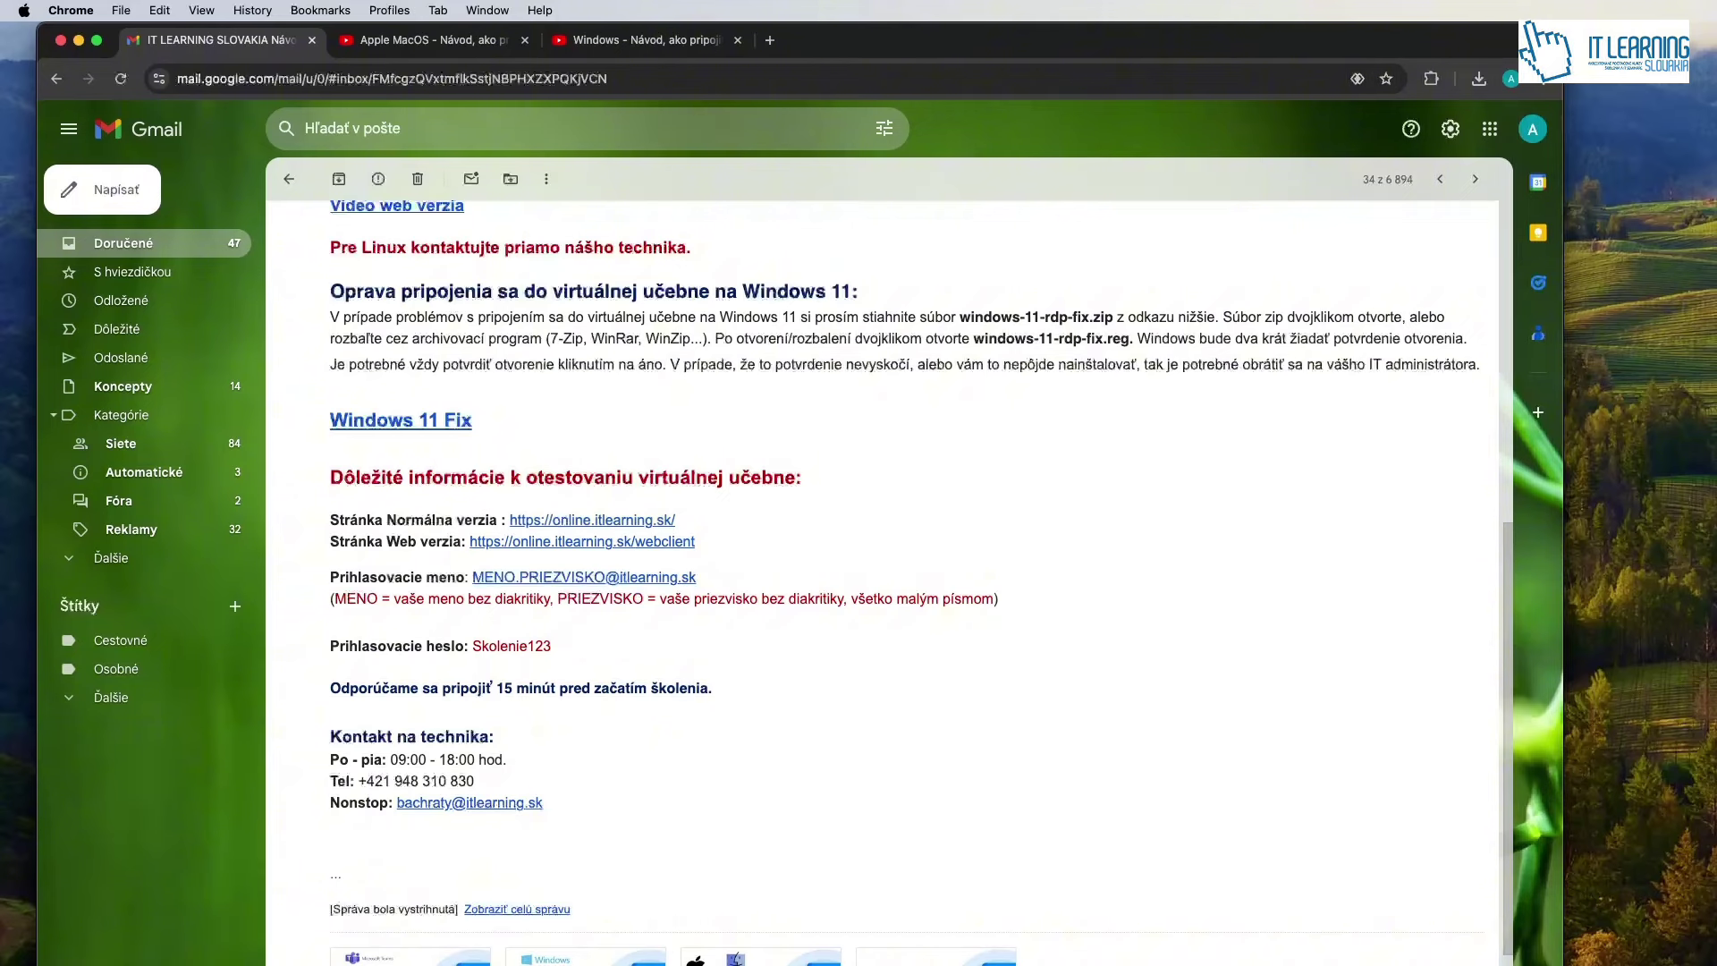
pyautogui.press('ctrl+super+Escape')
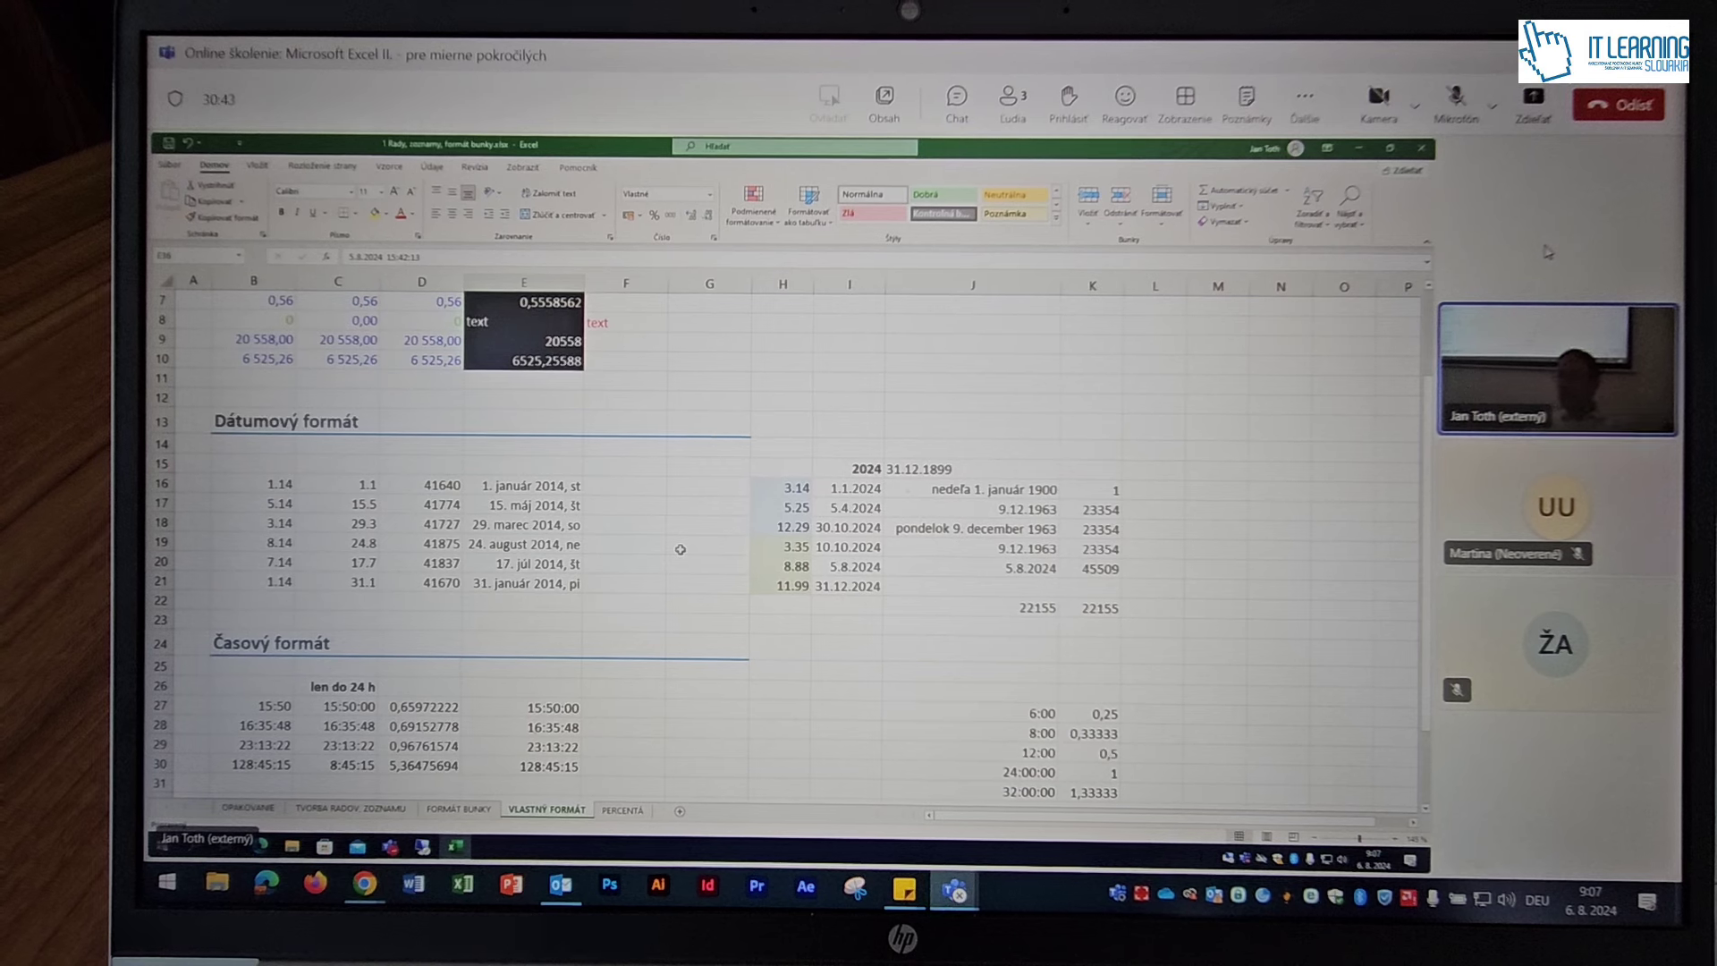
pyautogui.click(229, 809)
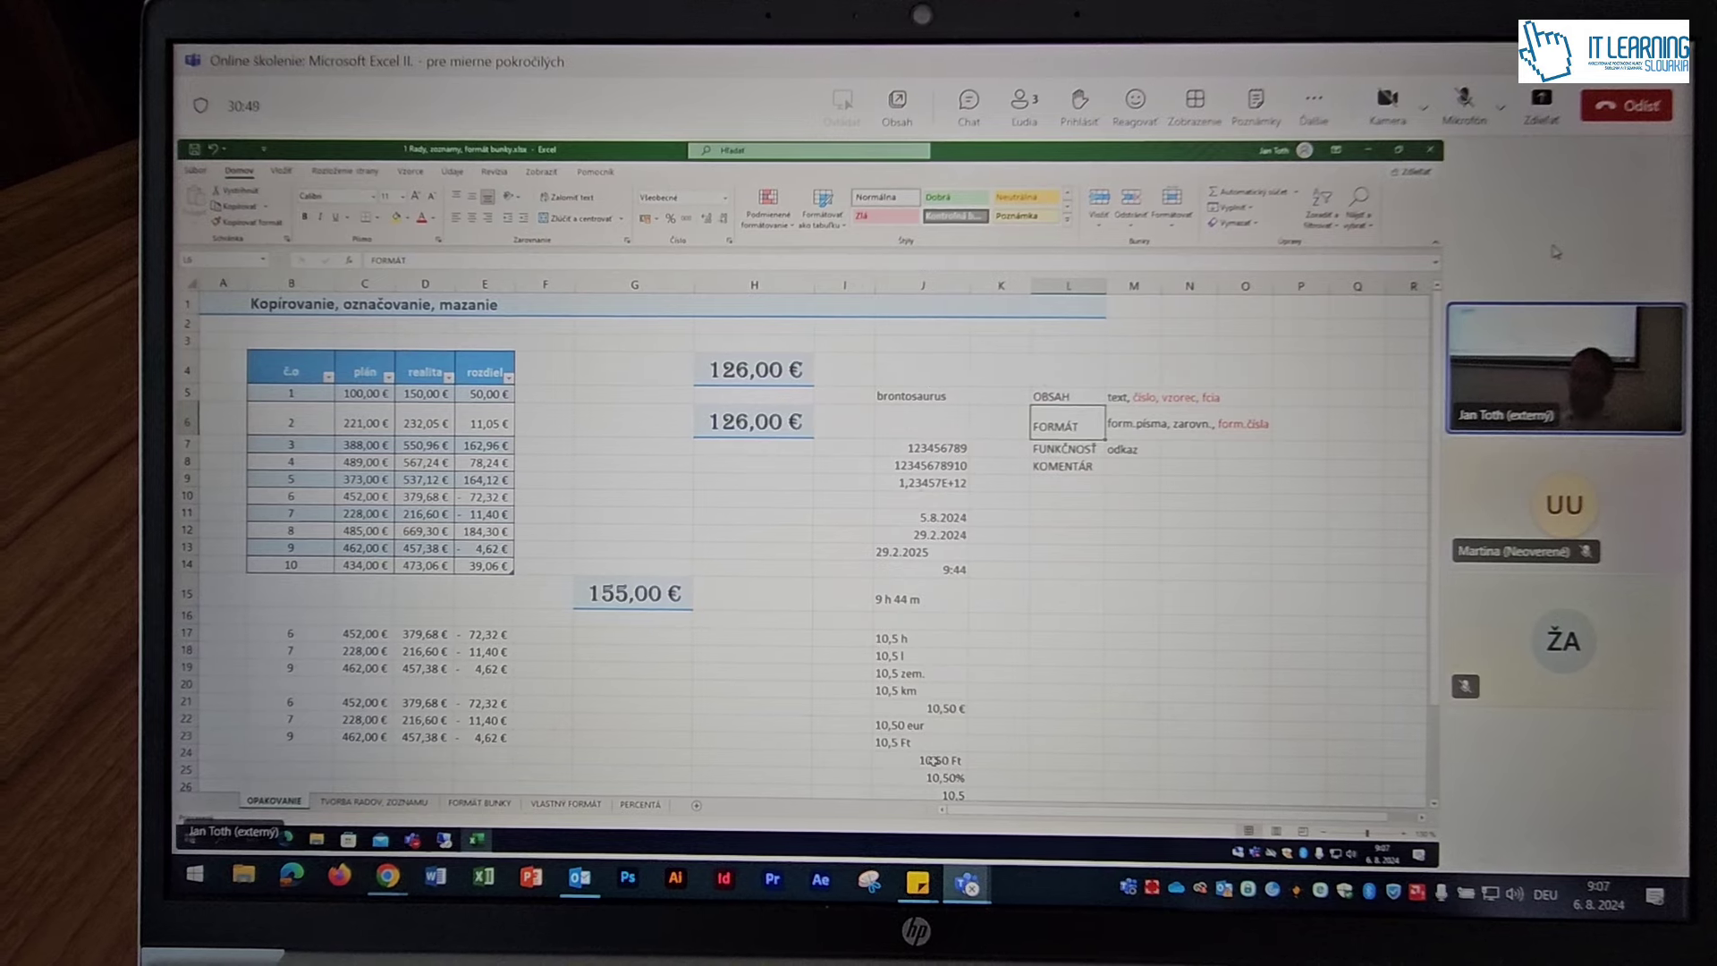
pyautogui.scroll(-2, 912, 581)
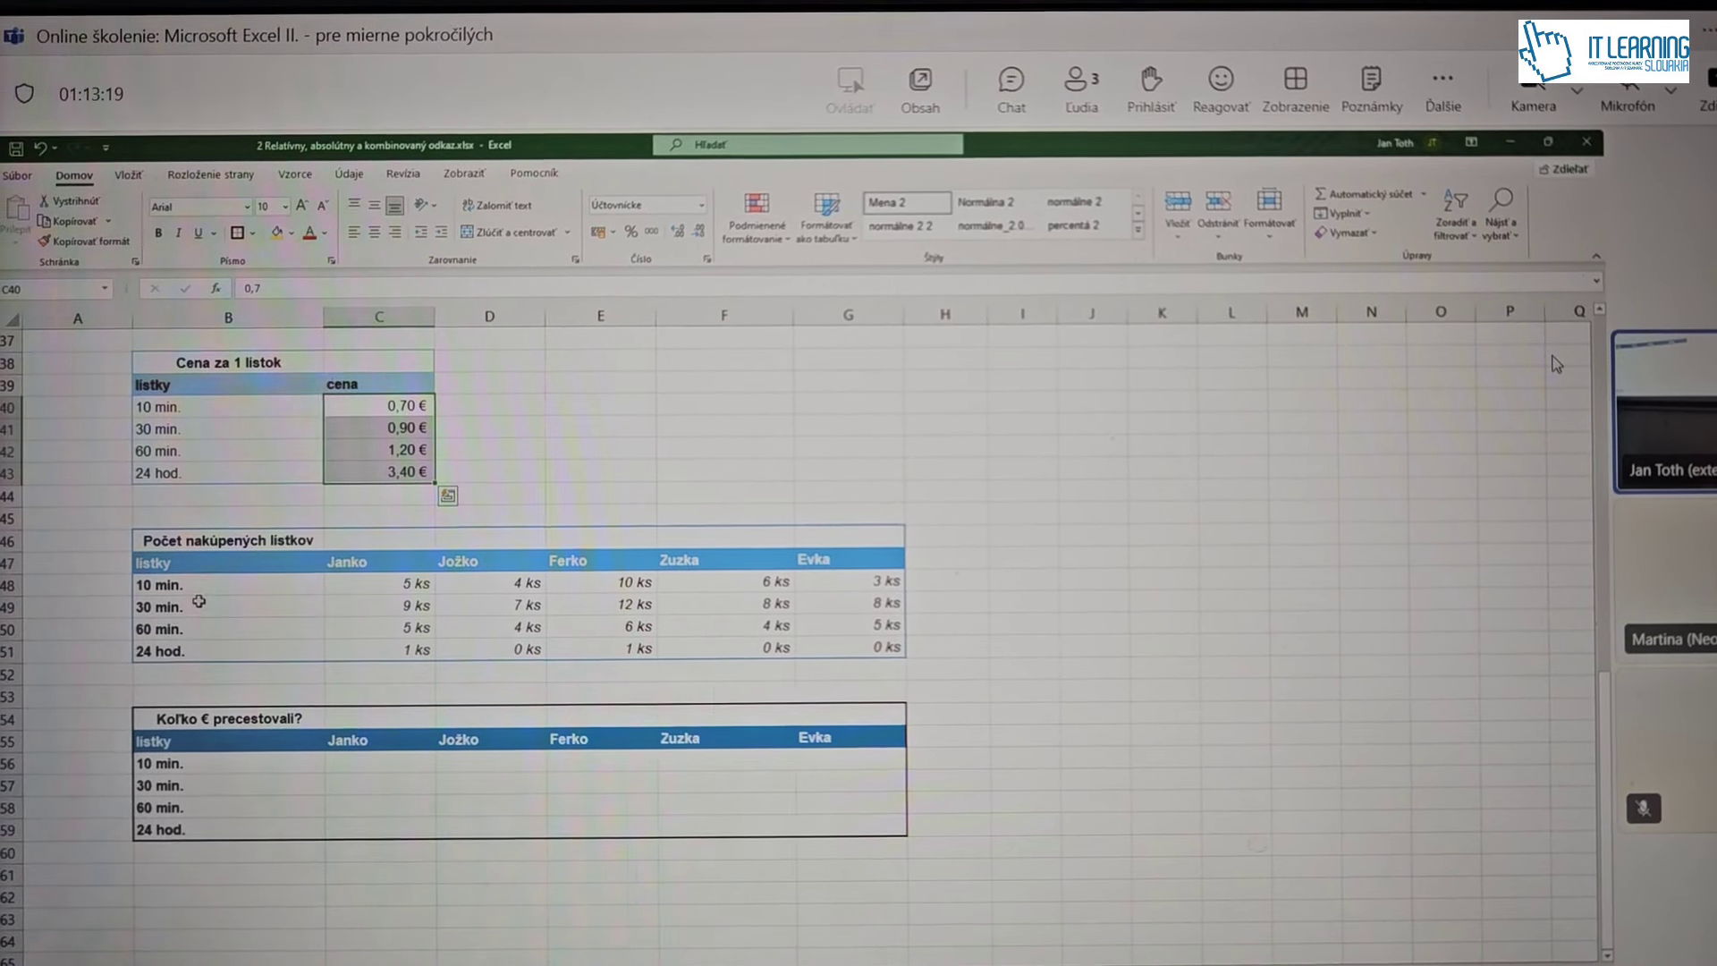
pyautogui.moveTo(391, 581); pyautogui.dragTo(390, 629)
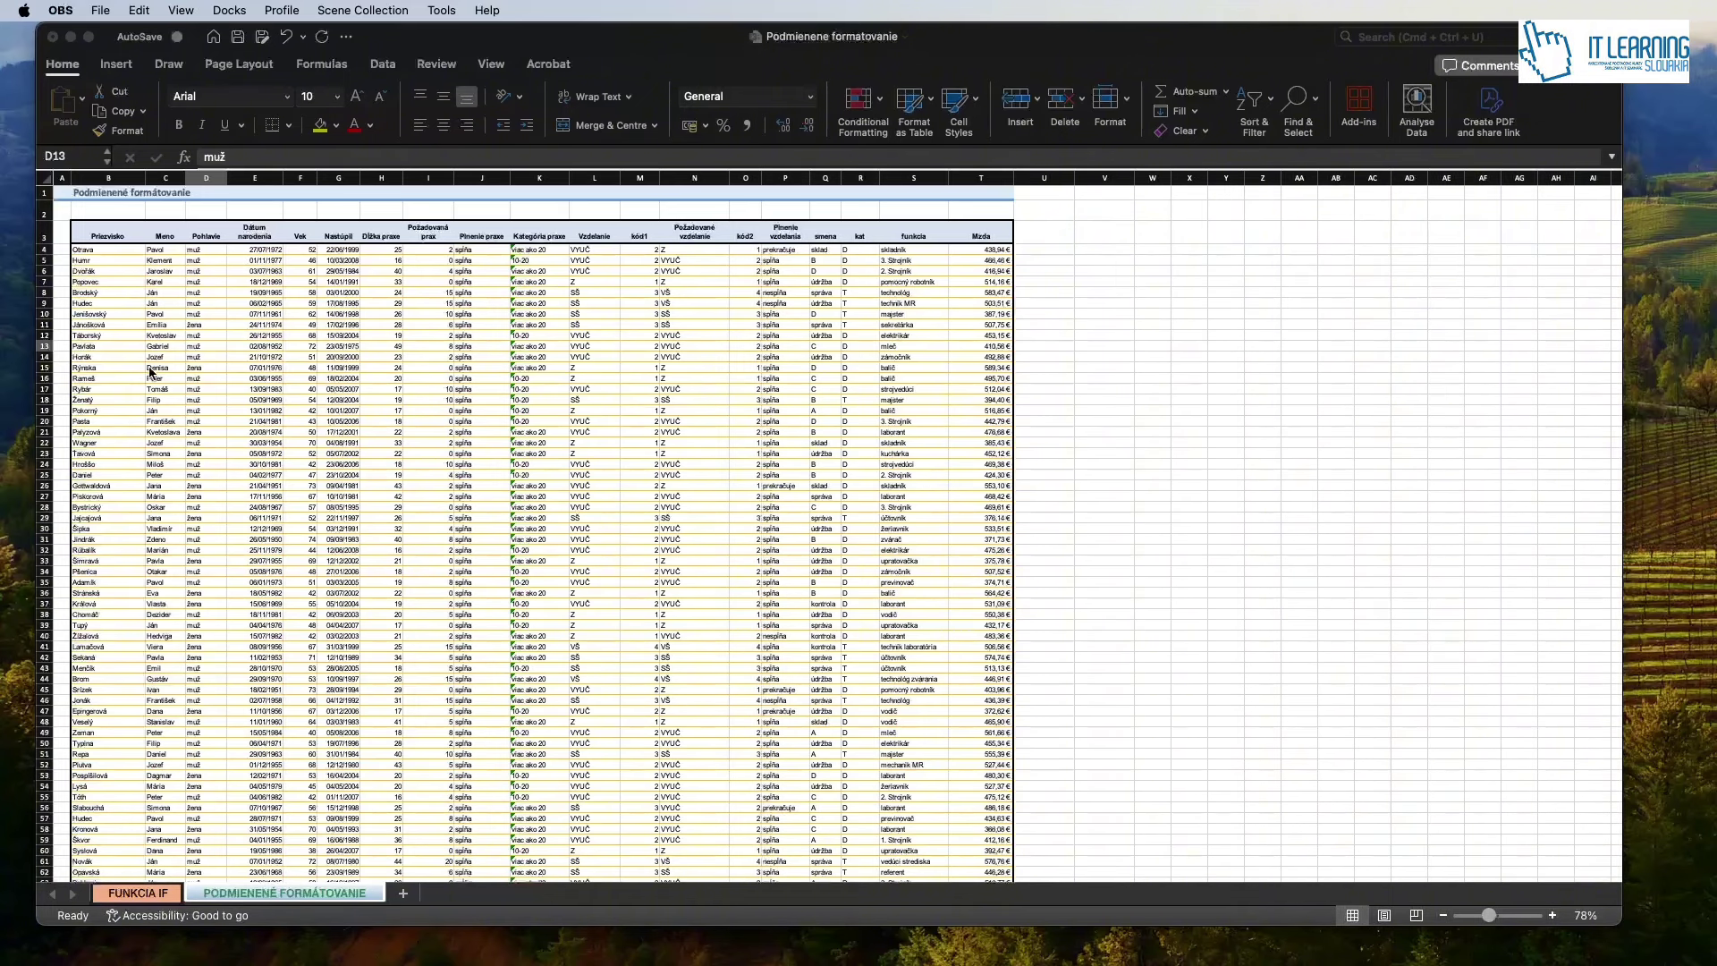
# Convert the employee data range B3:T102 on the PODMIENENÉ FORMÁTOVANIE sheet into a table with headers.
pyautogui.click(183, 325)
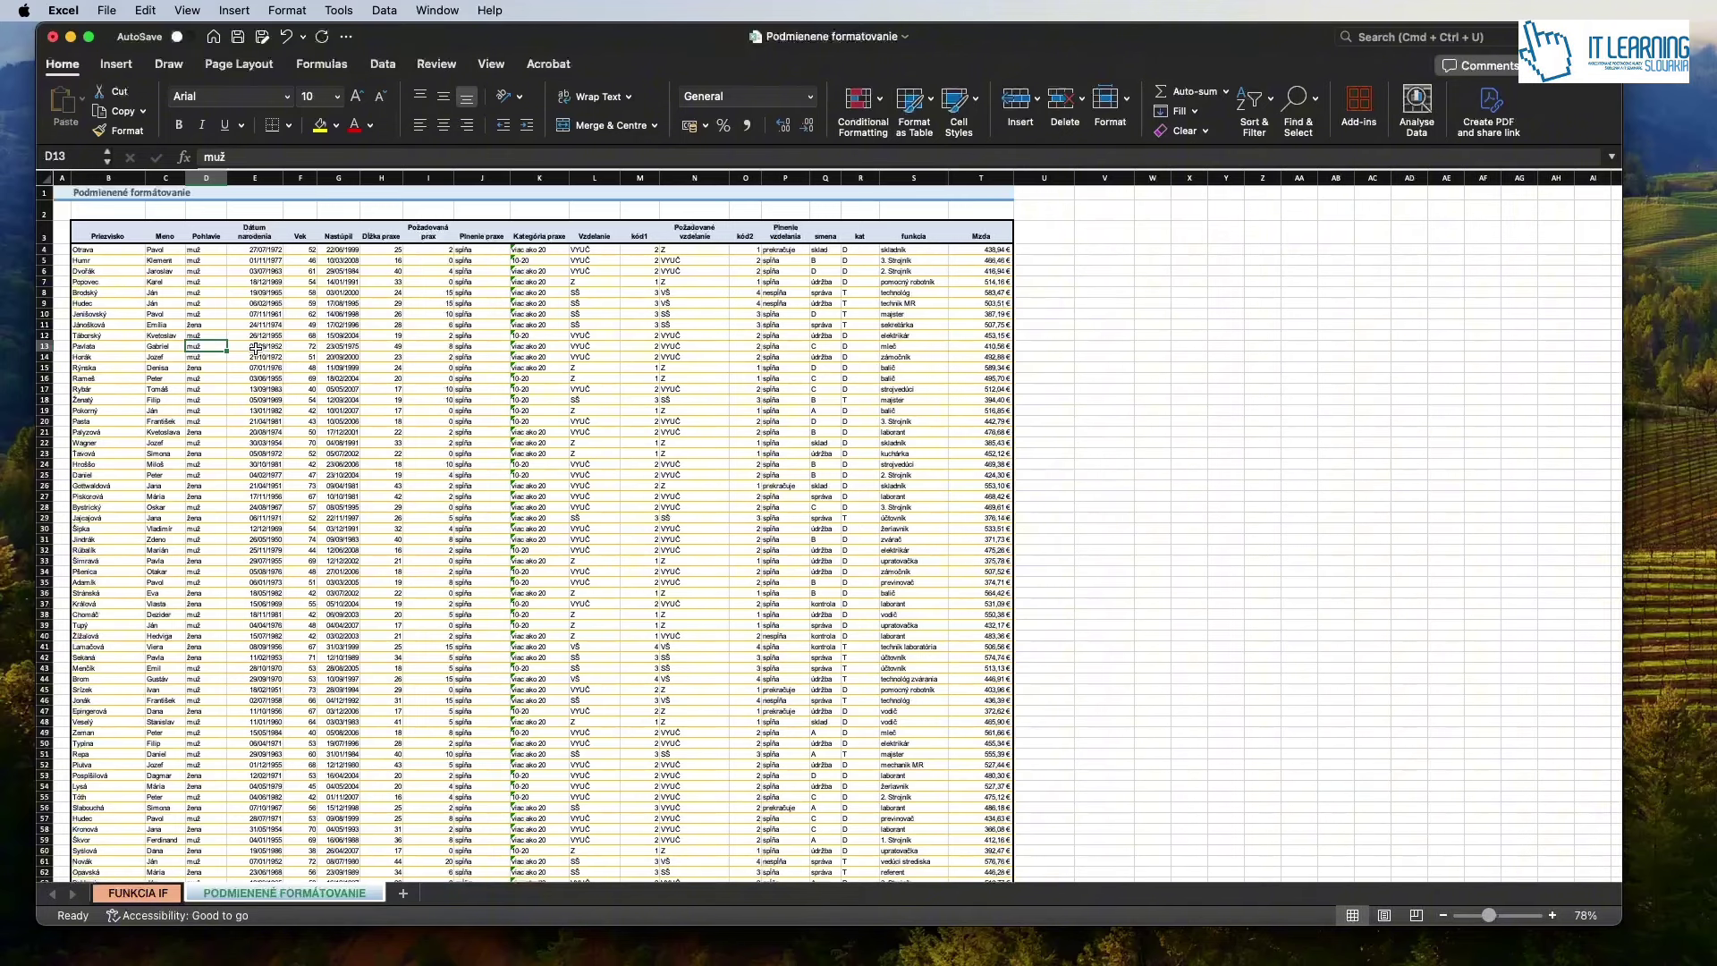
pyautogui.hotkey('ctrl', 't')
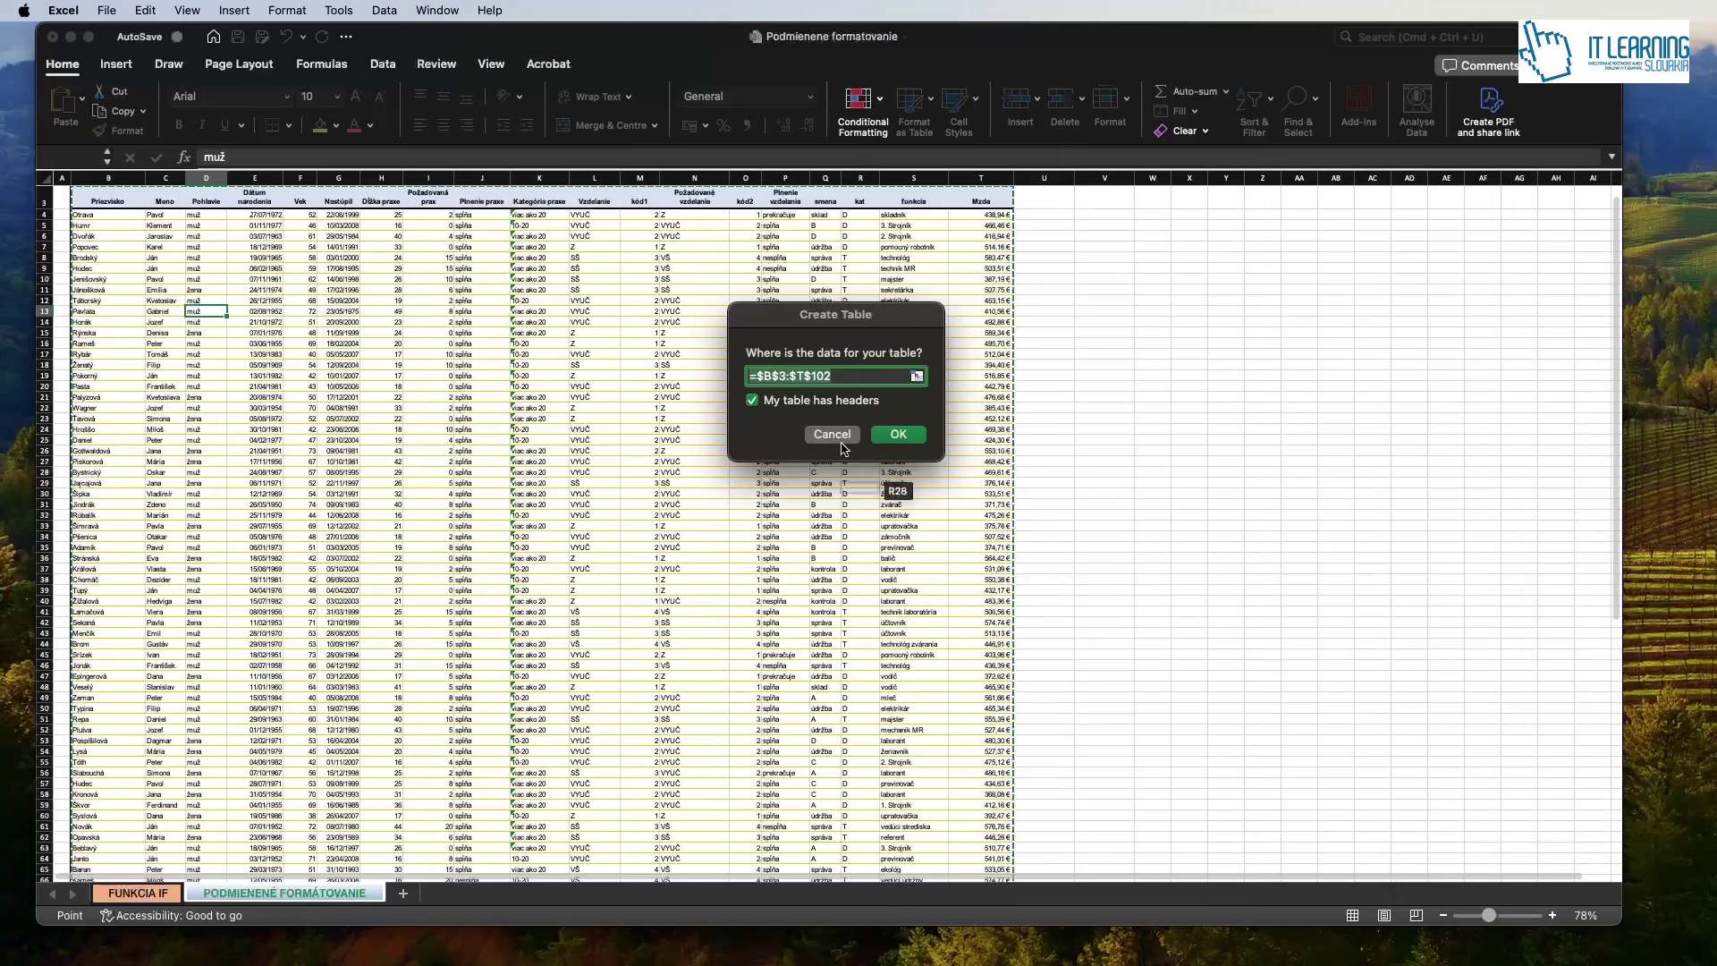
pyautogui.click(899, 436)
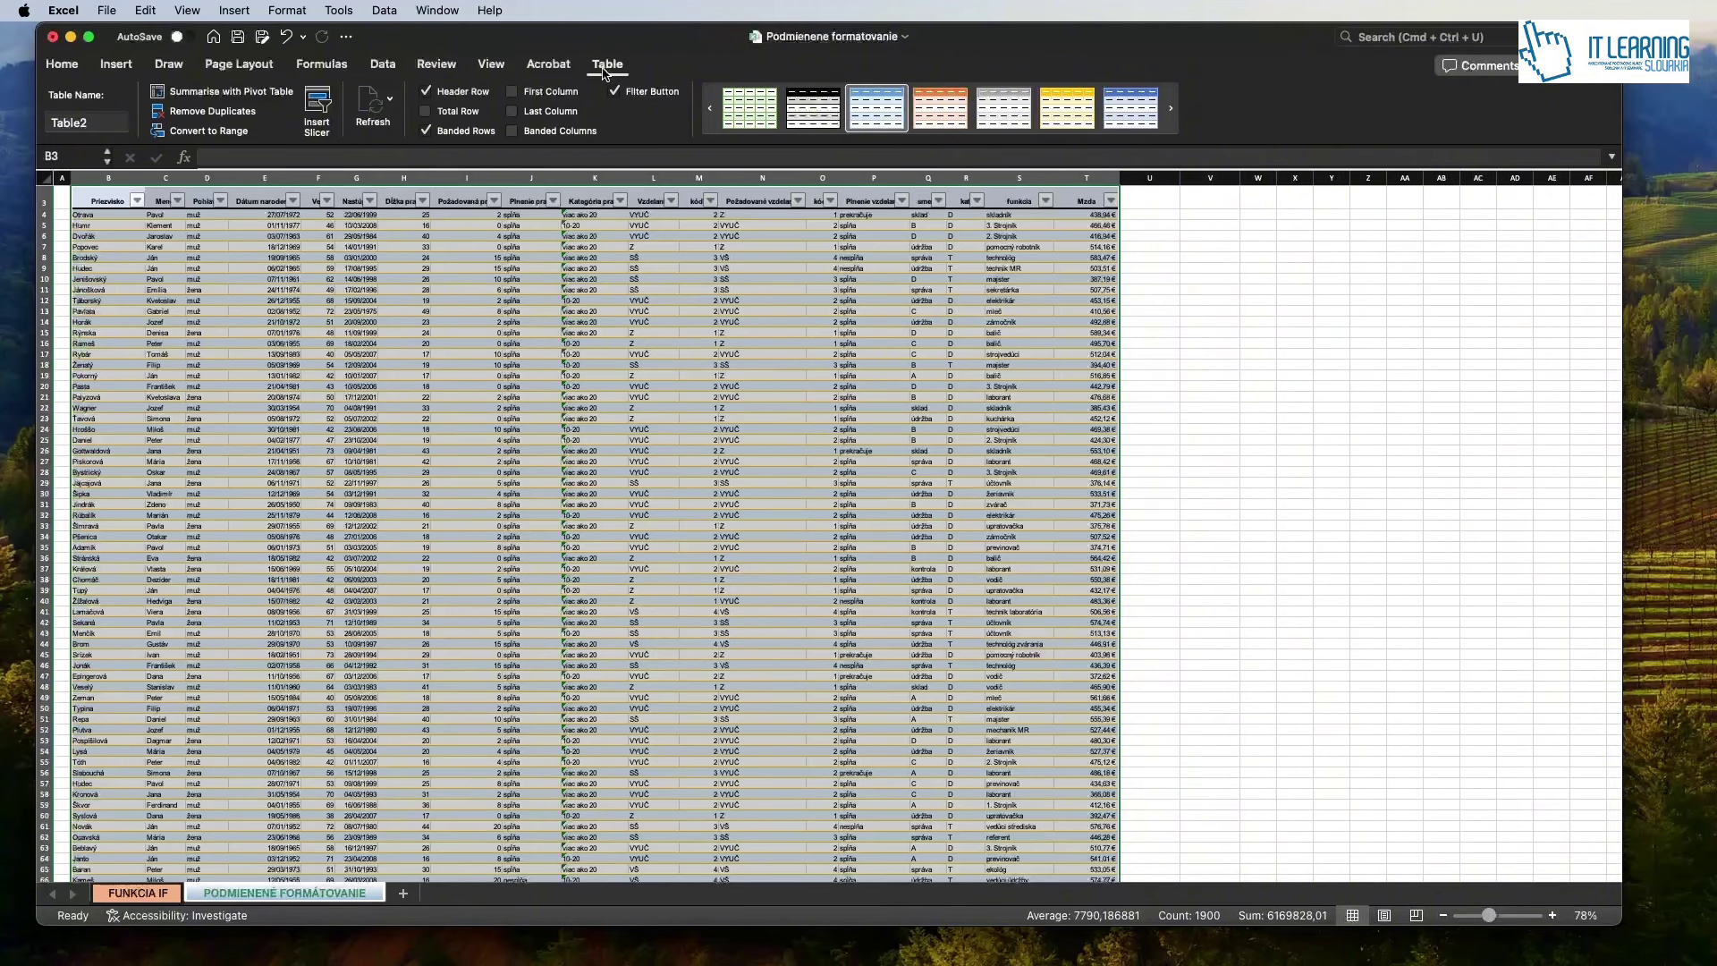
pyautogui.click(619, 534)
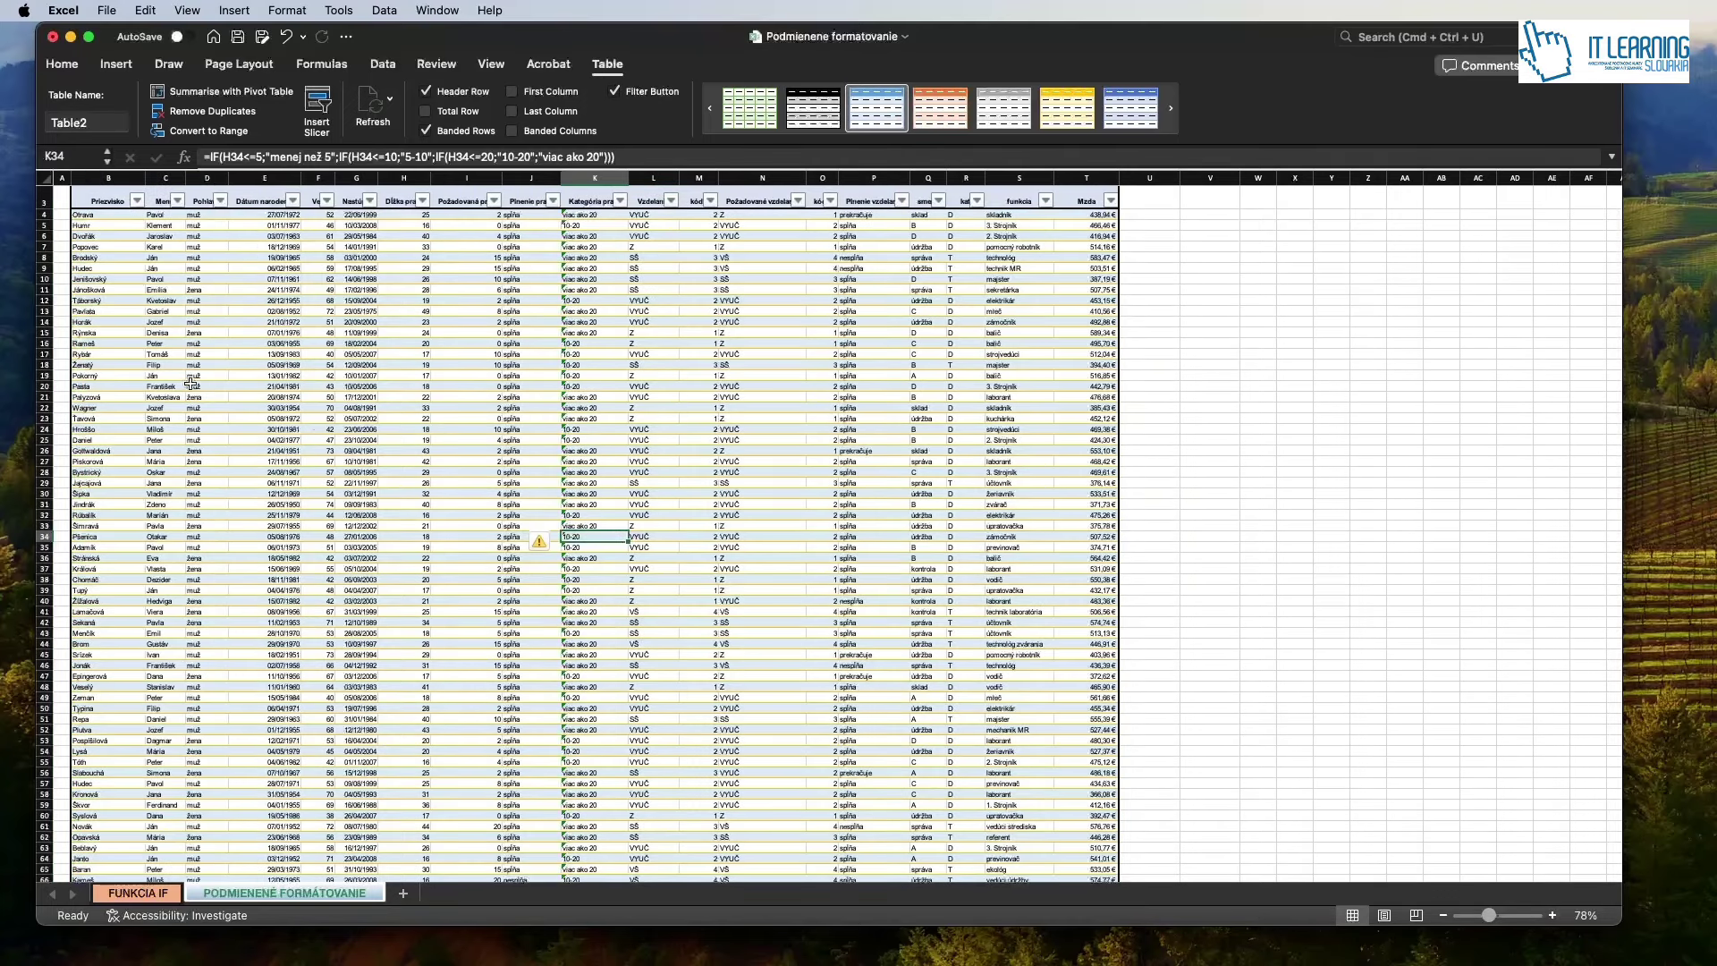
# Highlight duplicate values in the Priezvisko column with light red fill and dark red text, and review them down the table.
pyautogui.scroll(3, 152, 376)
pyautogui.scroll(2, 155, 376)
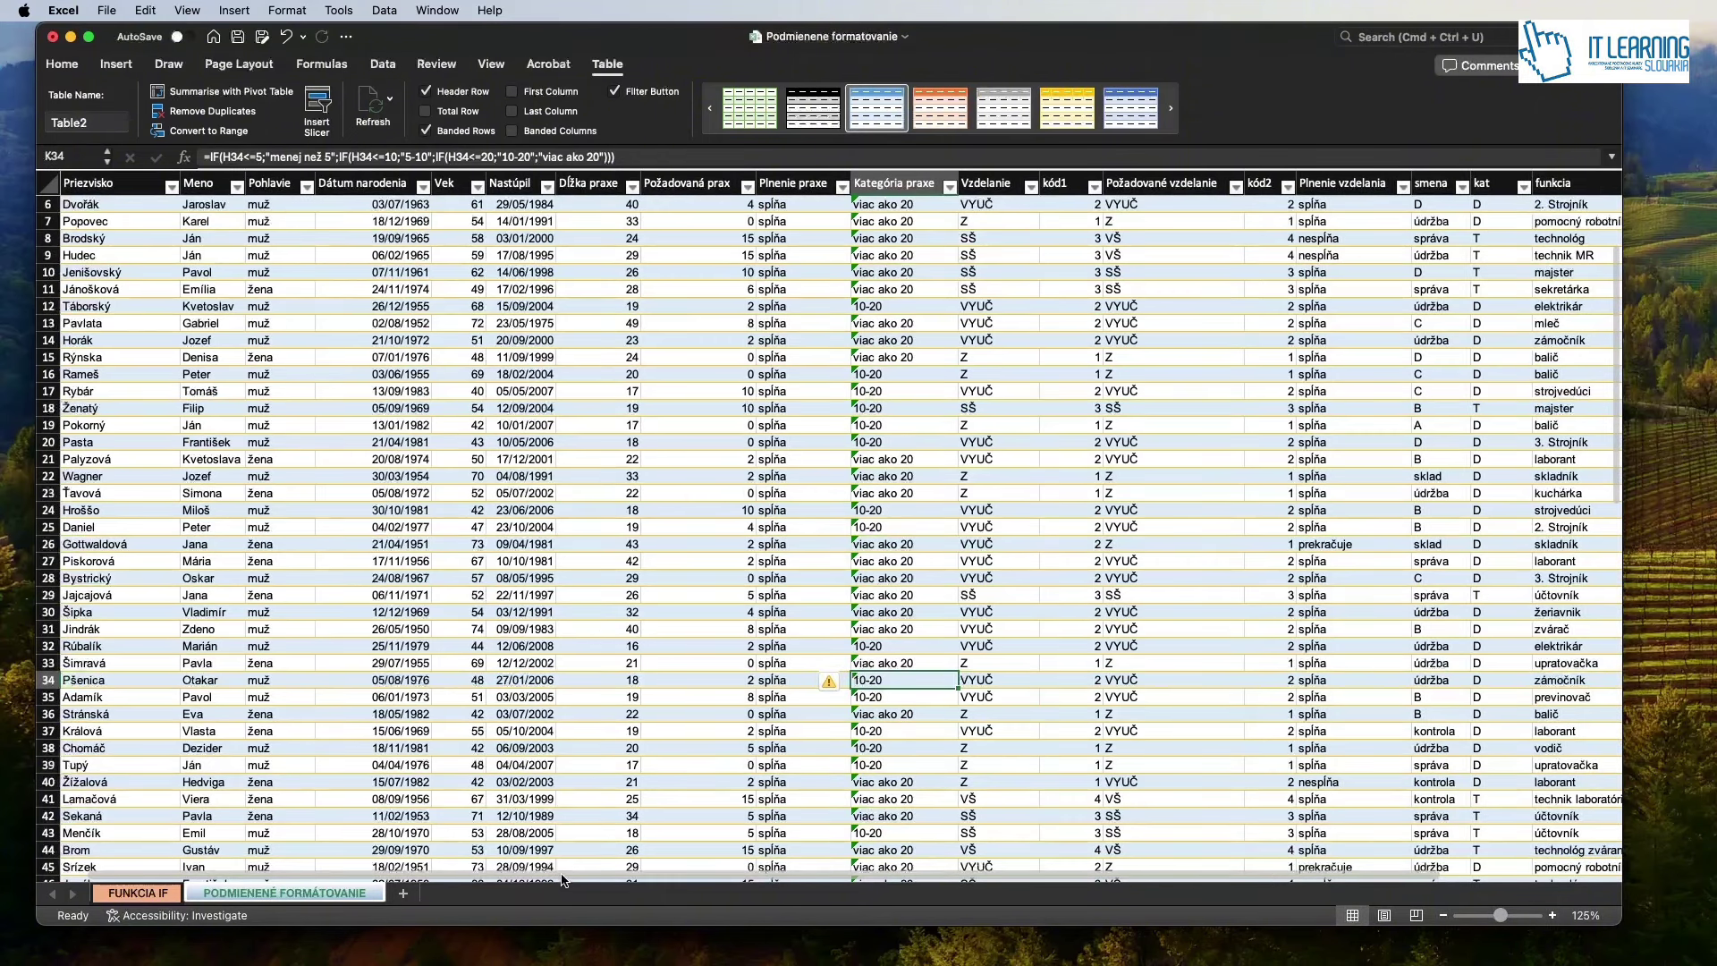
pyautogui.hscroll(-1, 487, 703)
pyautogui.scroll(2, 487, 704)
pyautogui.scroll(2, 487, 703)
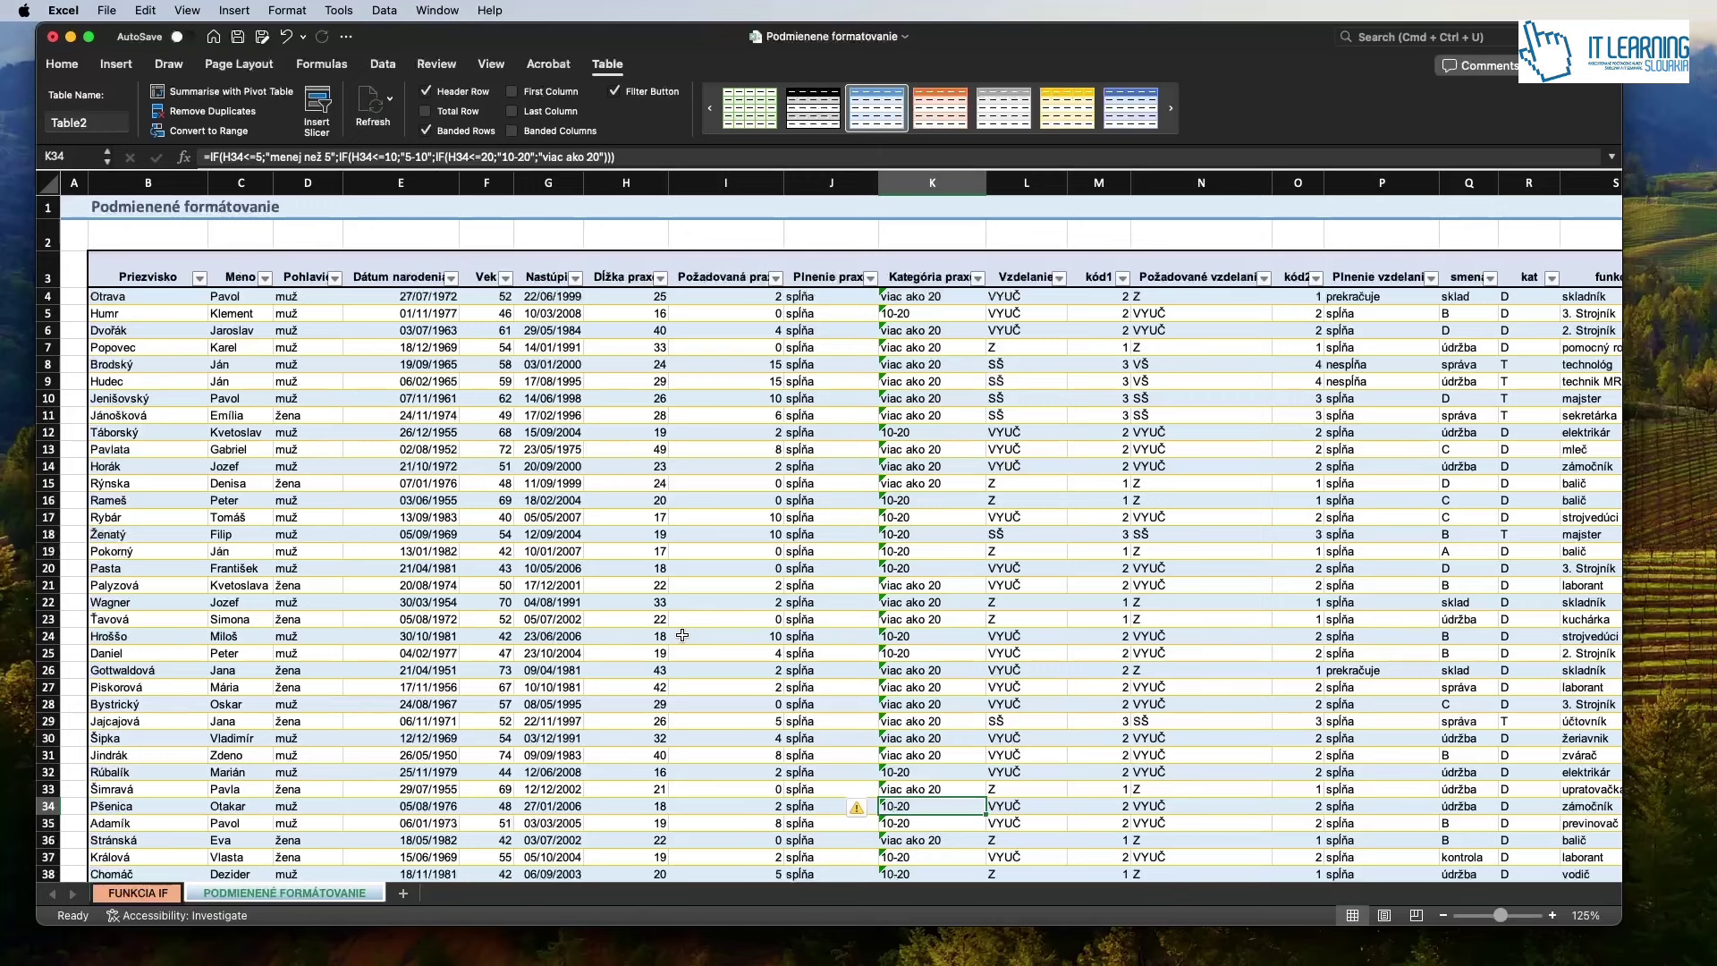
pyautogui.click(178, 305)
pyautogui.press('super+shift+Down')
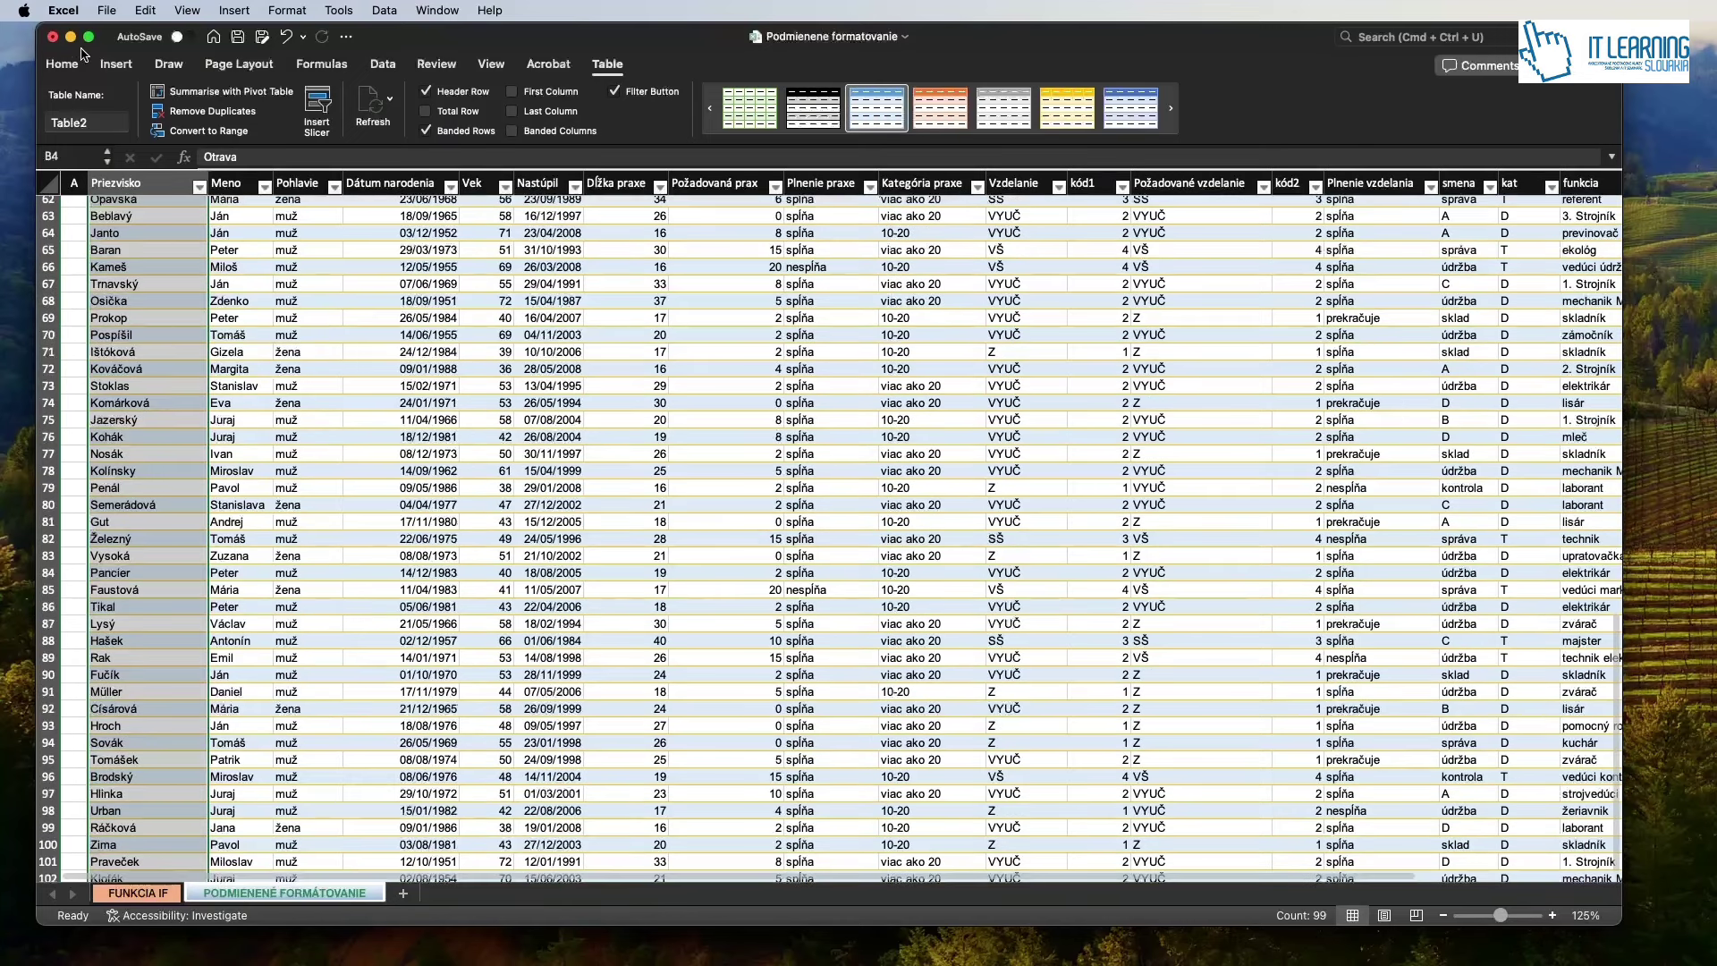
pyautogui.click(76, 69)
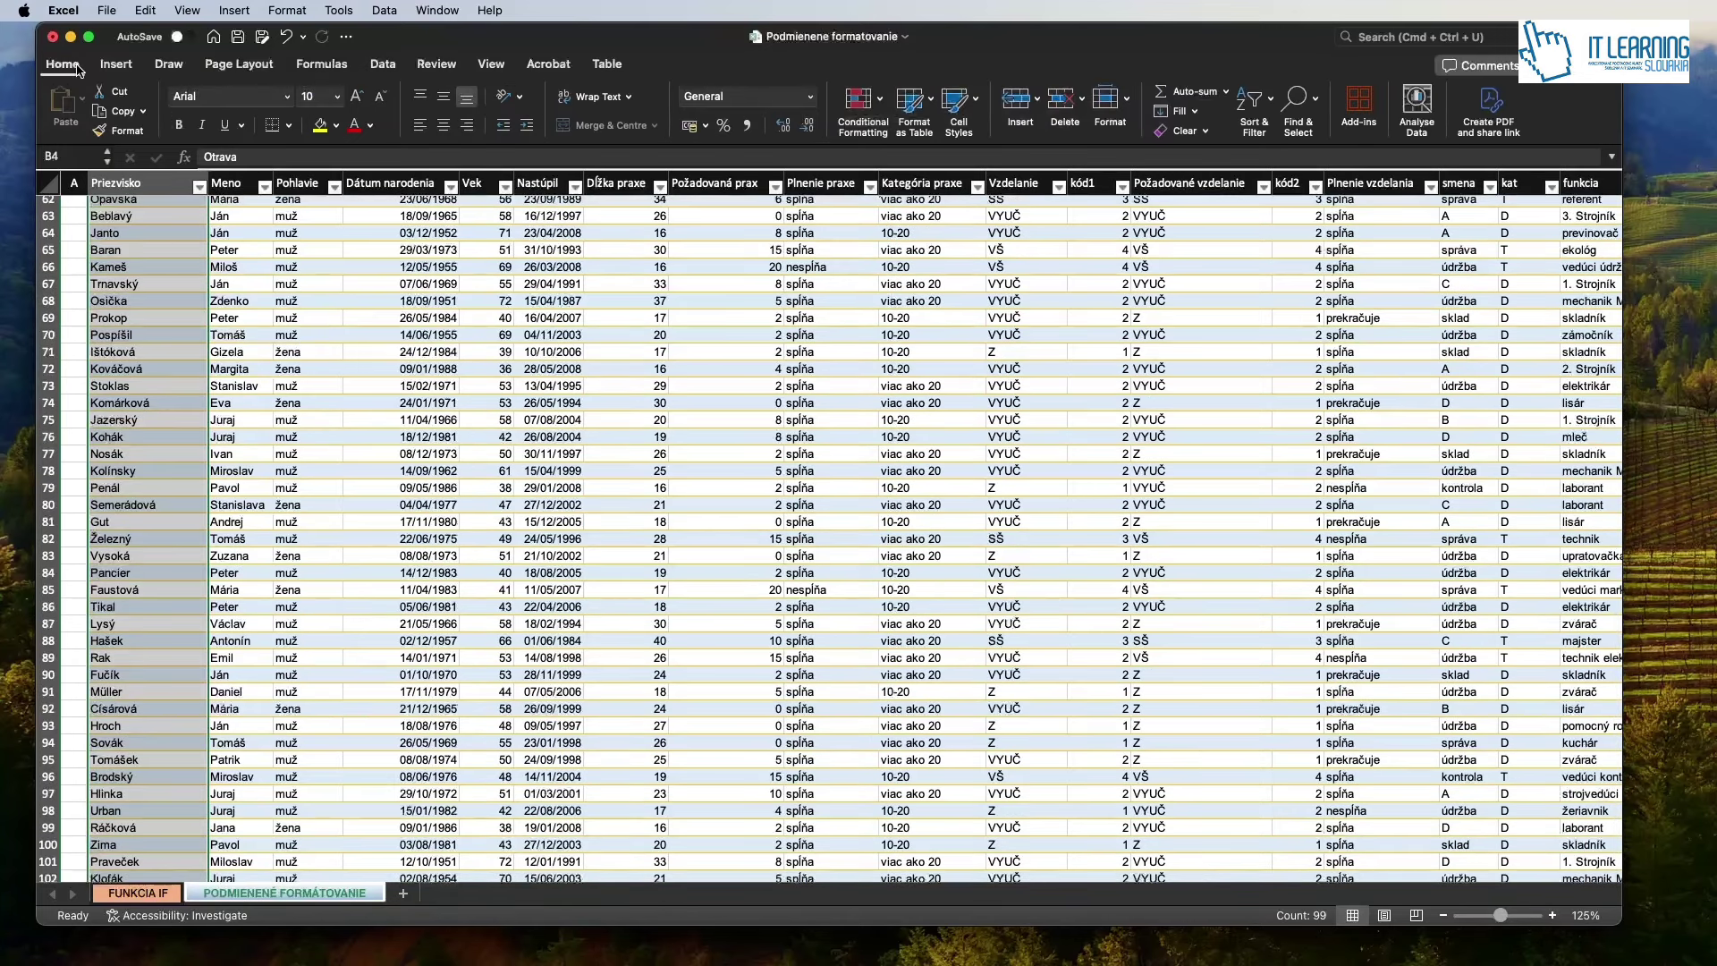
pyautogui.scroll(1, 205, 422)
pyautogui.scroll(20, 205, 422)
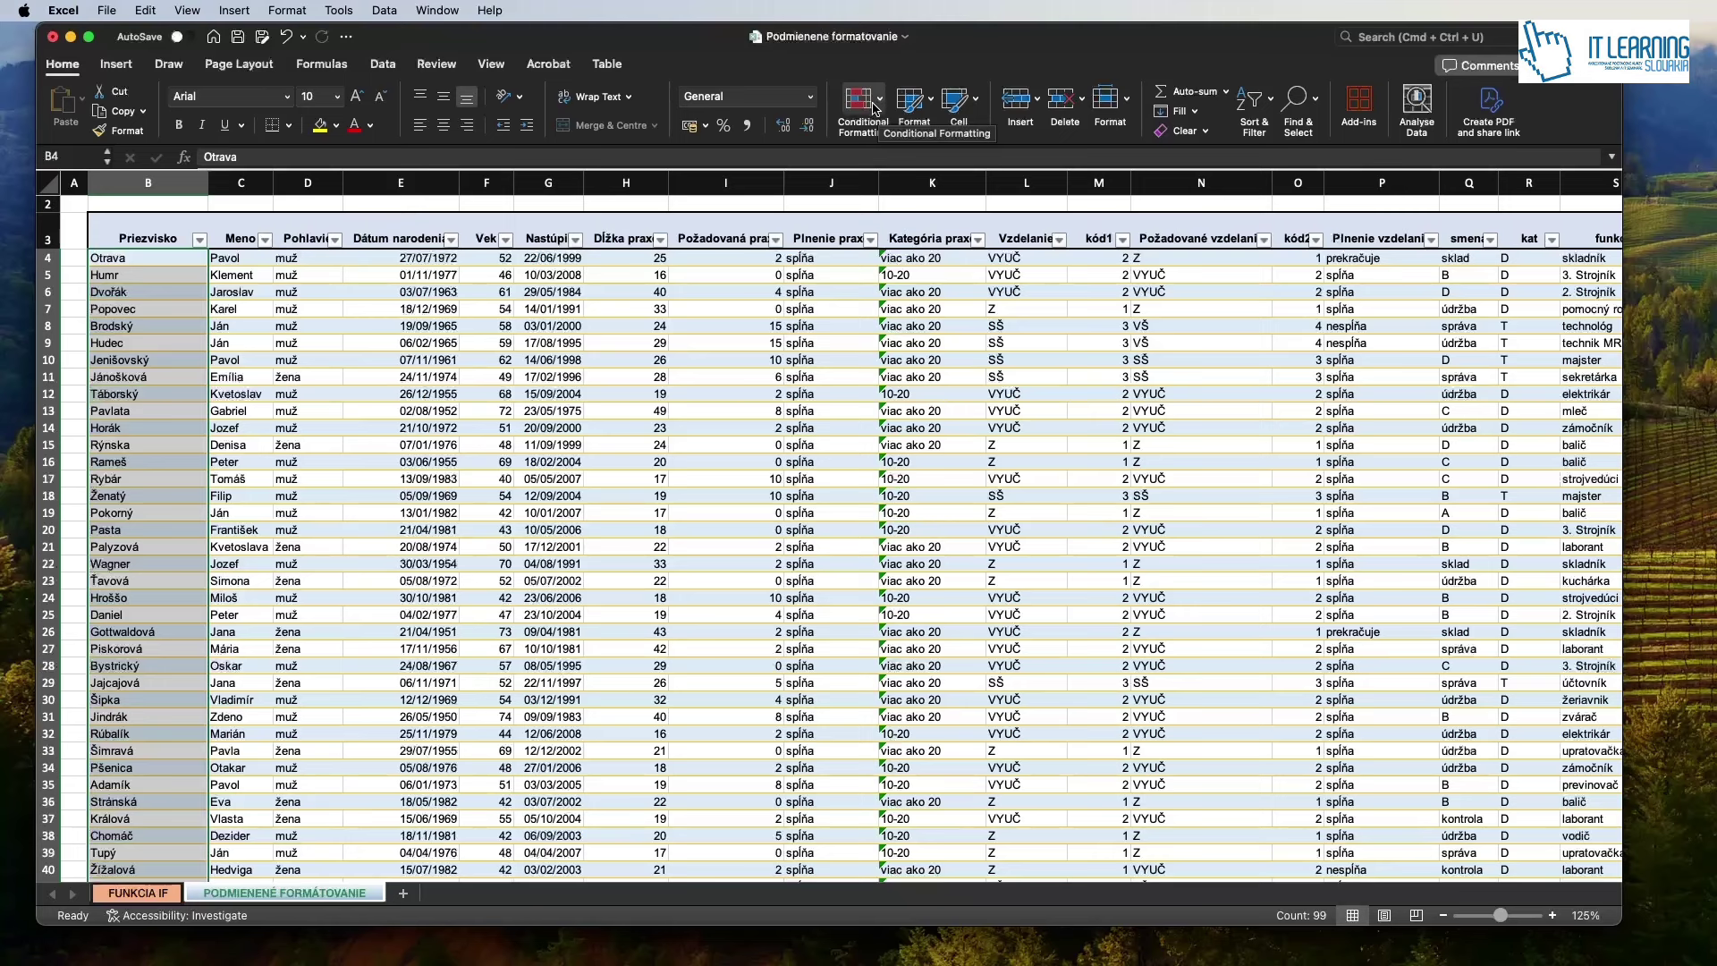
pyautogui.click(873, 108)
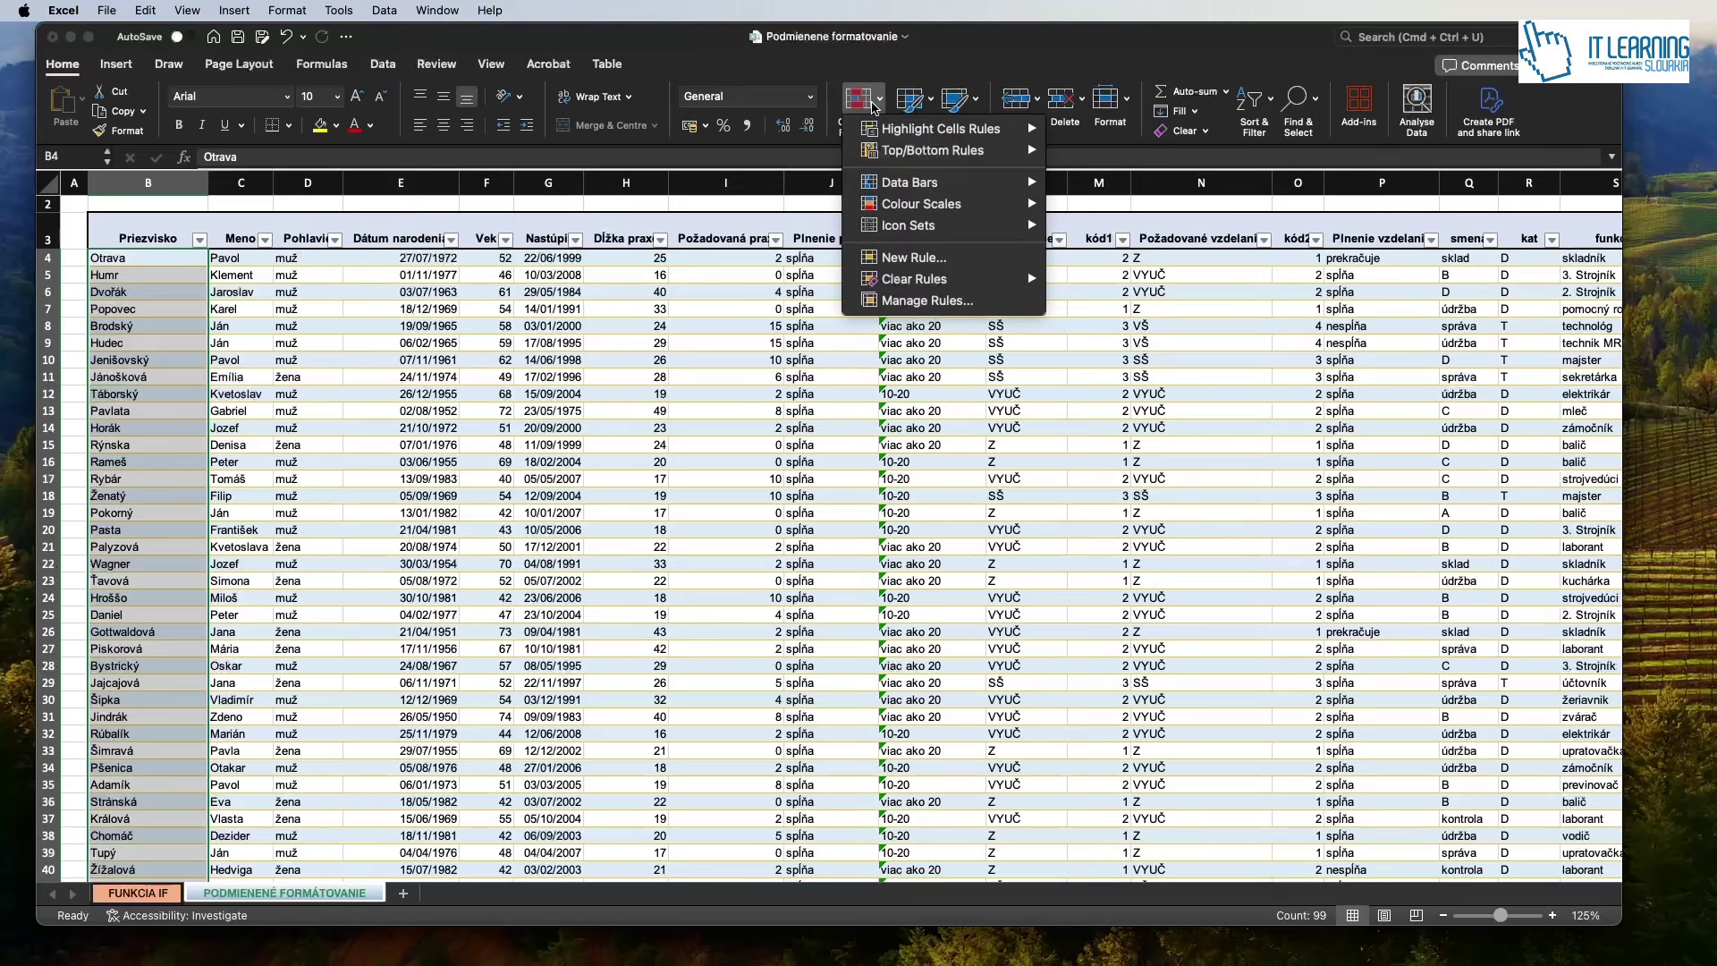
pyautogui.moveTo(908, 130)
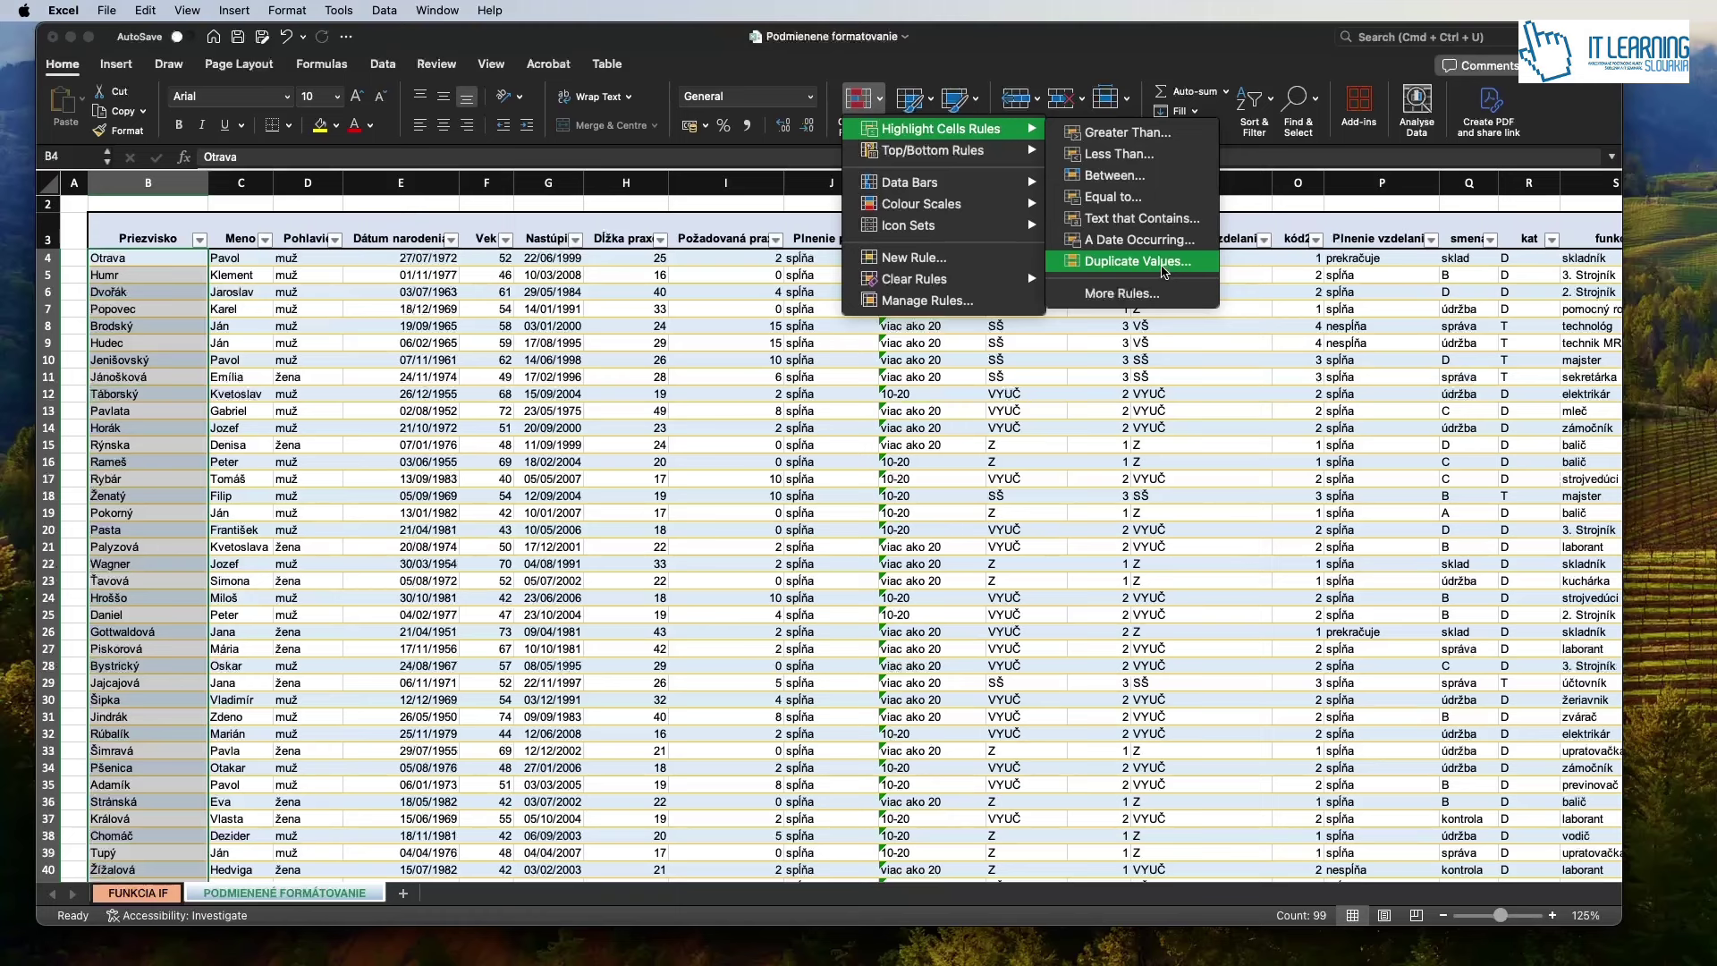
pyautogui.click(1160, 263)
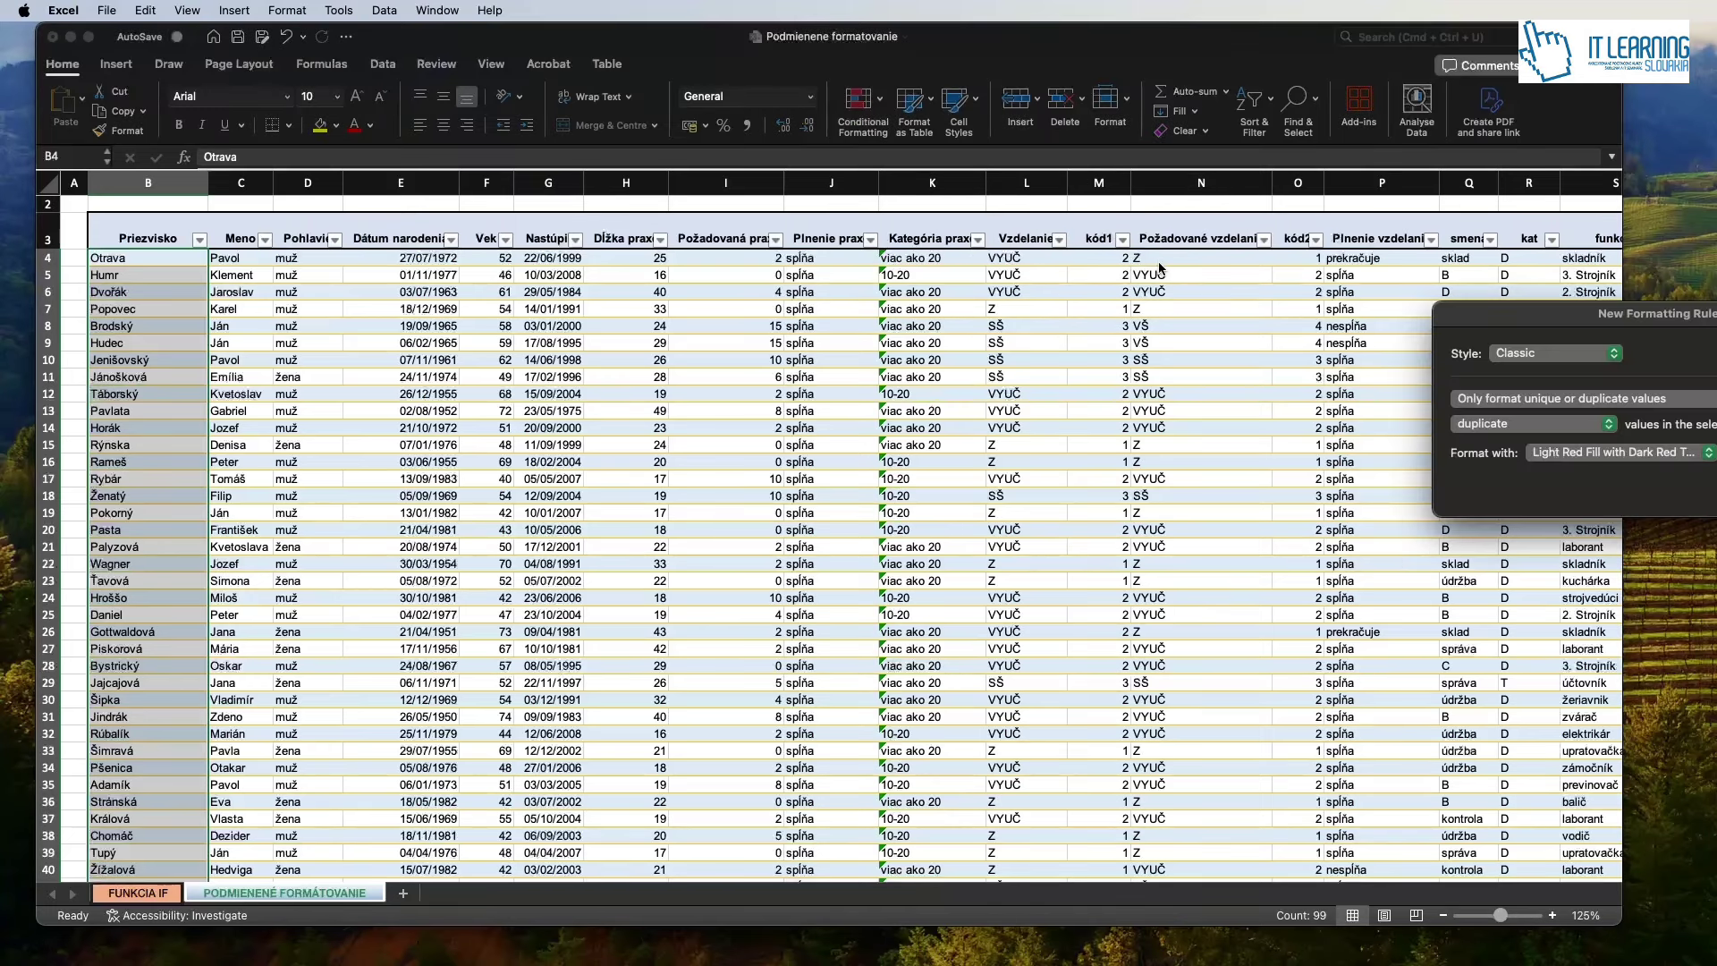
pyautogui.press('Return')
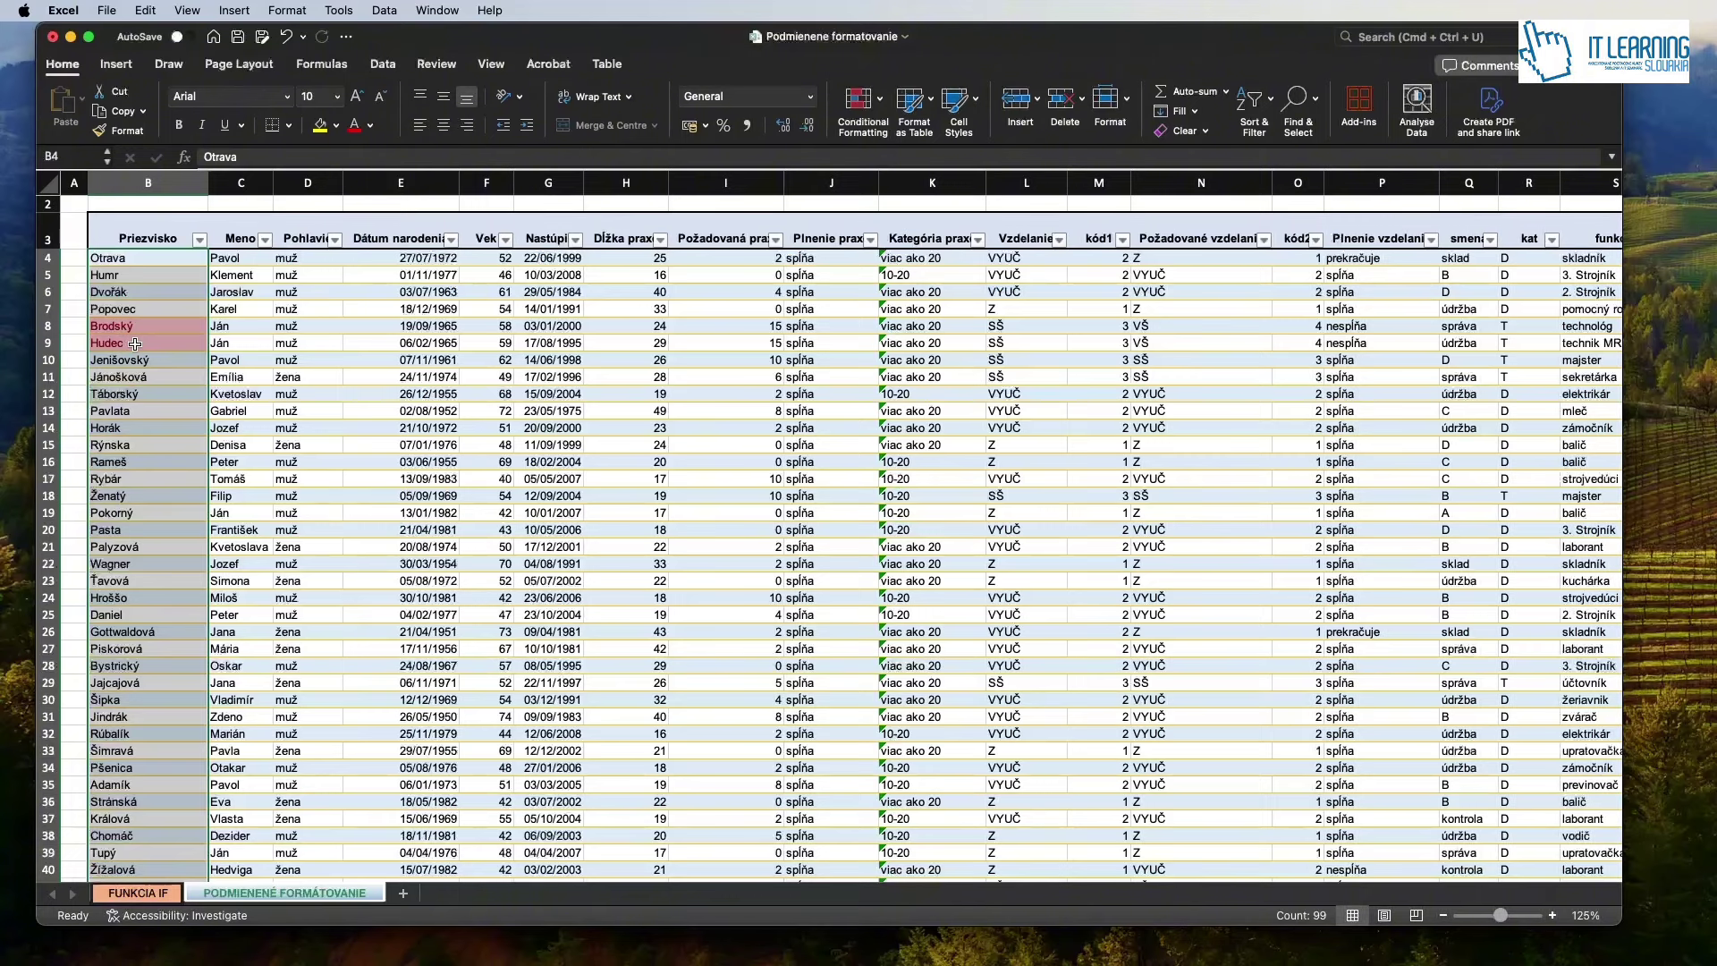
pyautogui.scroll(-10, 134, 342)
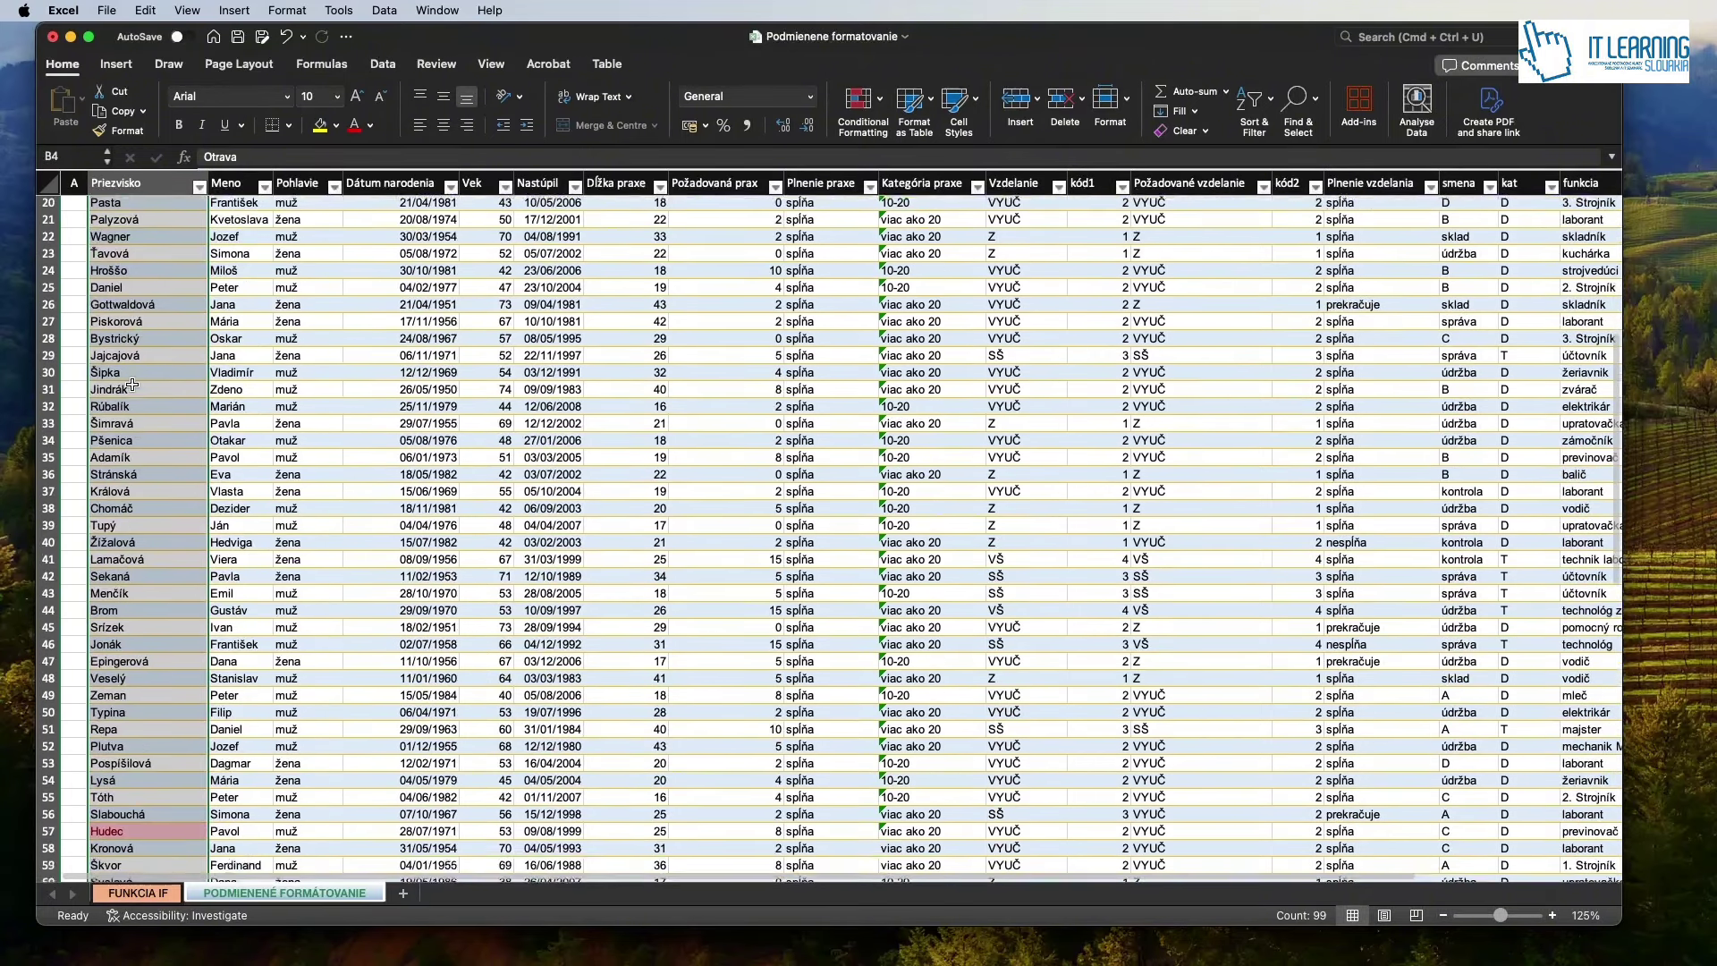
pyautogui.scroll(10, 142, 430)
pyautogui.scroll(-10, 152, 447)
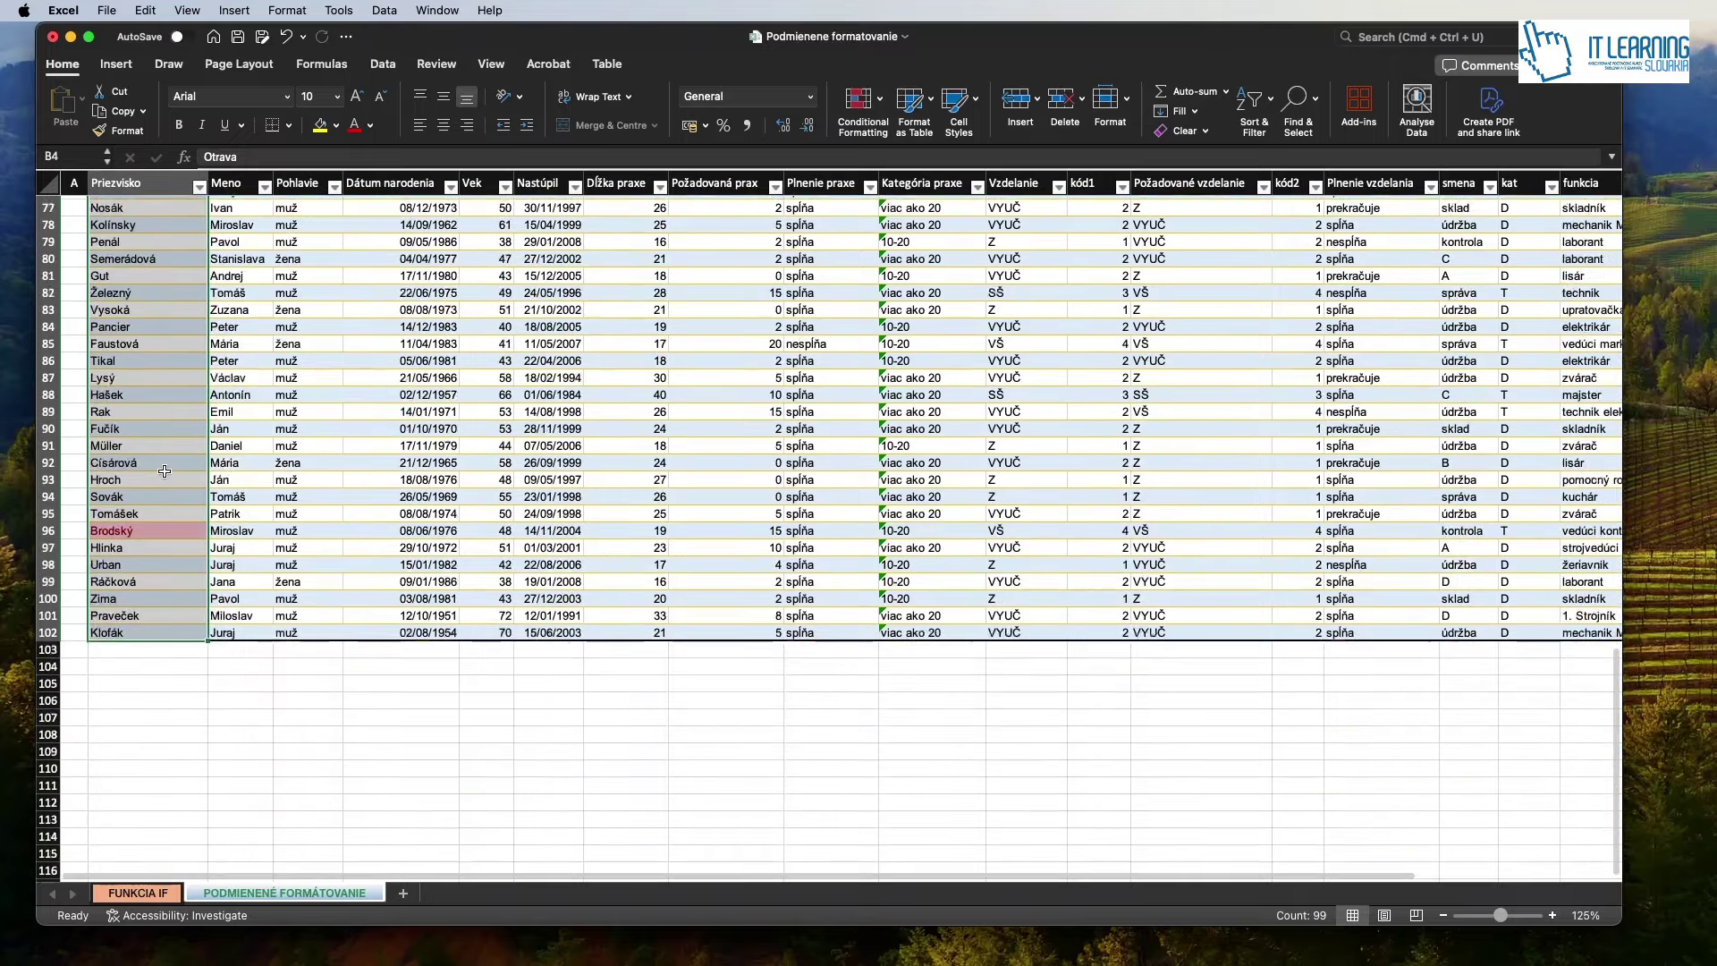
pyautogui.scroll(10, 165, 471)
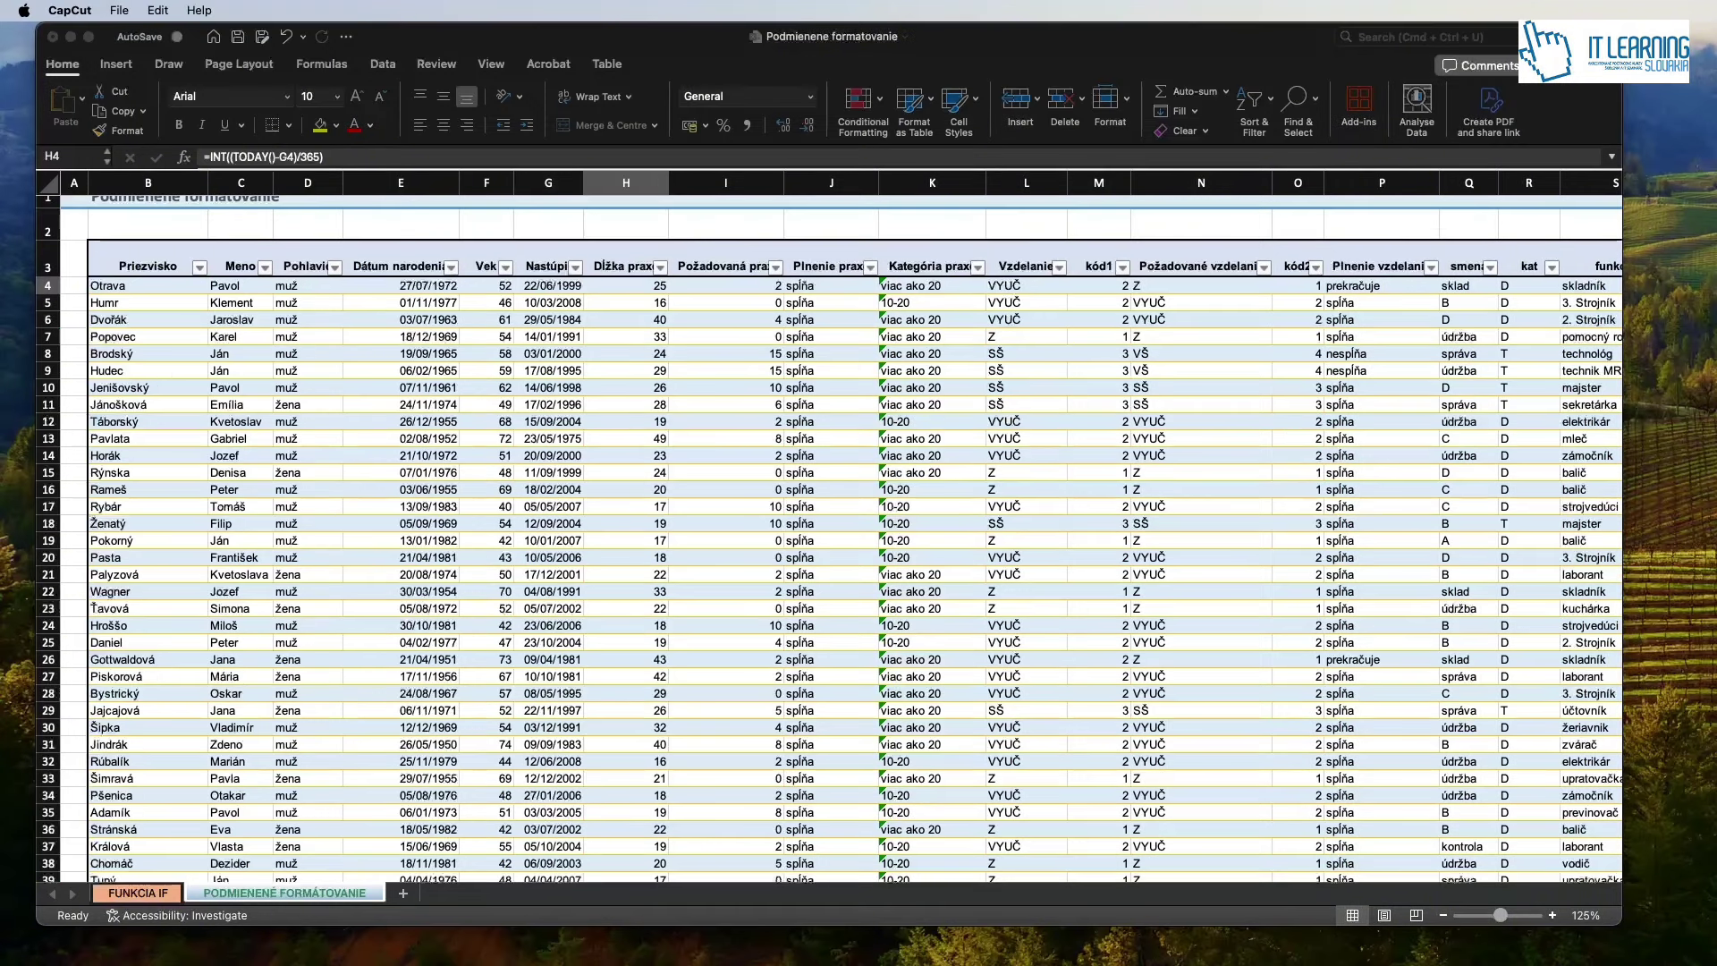
# Try highlighting Dĺžka praxe values greater than 20 with light red fill and dark red text, review the column, and undo the formatting.
pyautogui.click(599, 292)
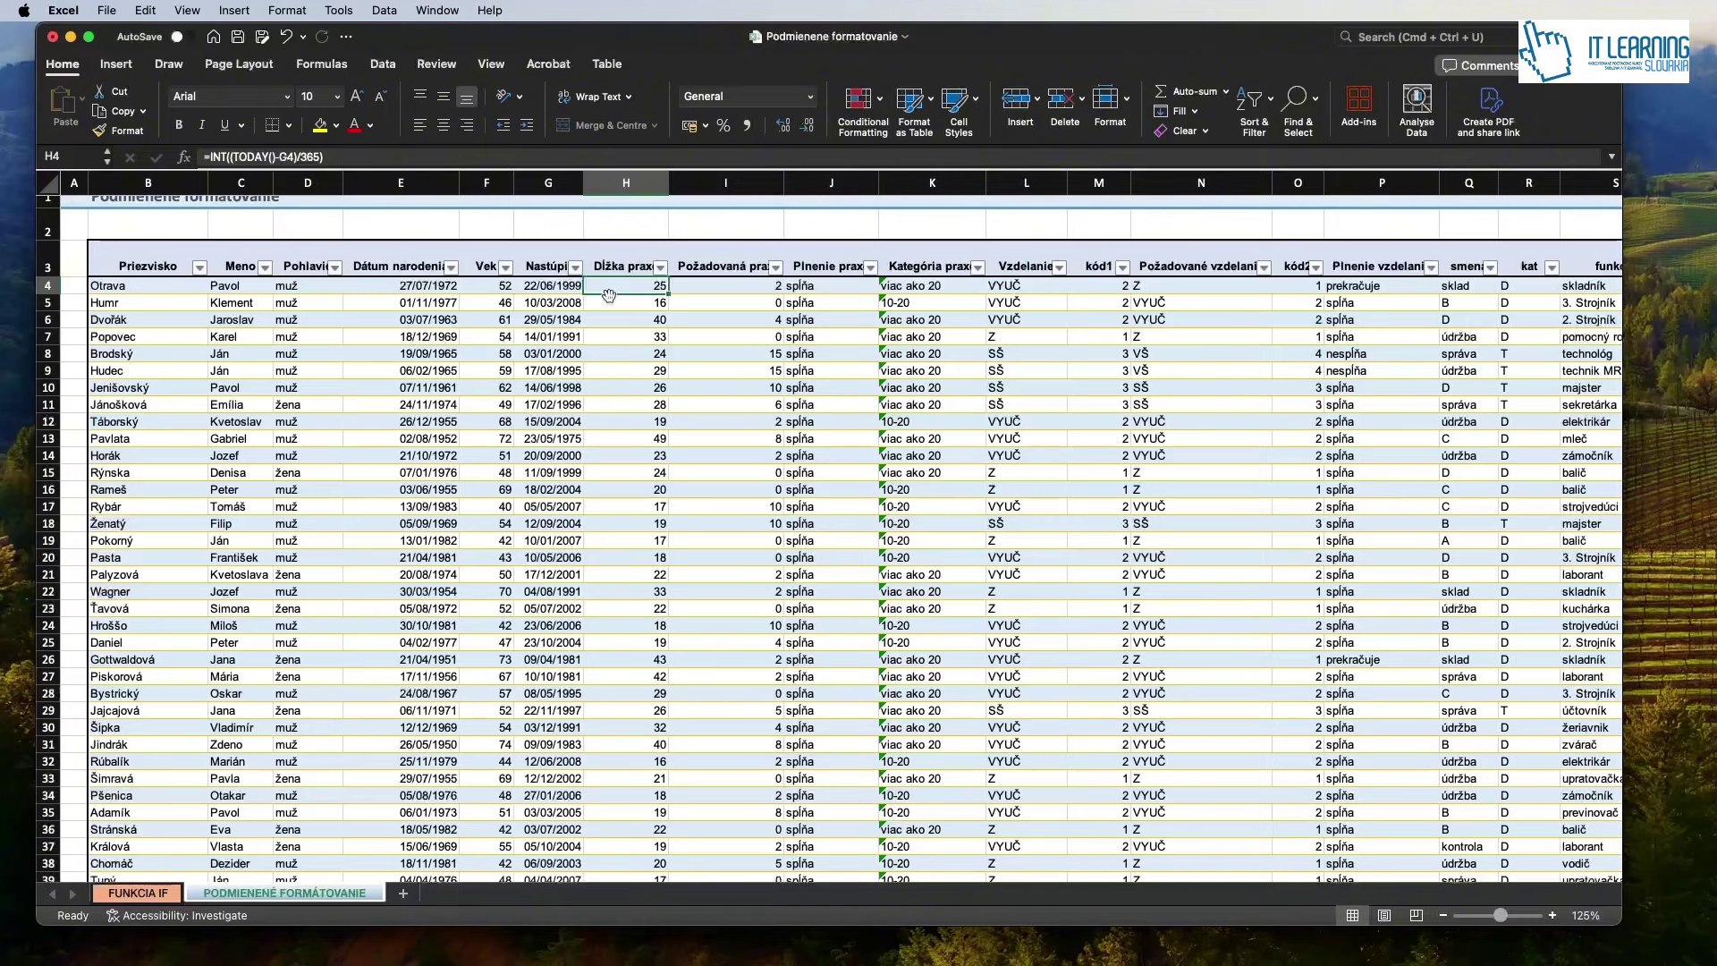
pyautogui.press('super+shift+Down')
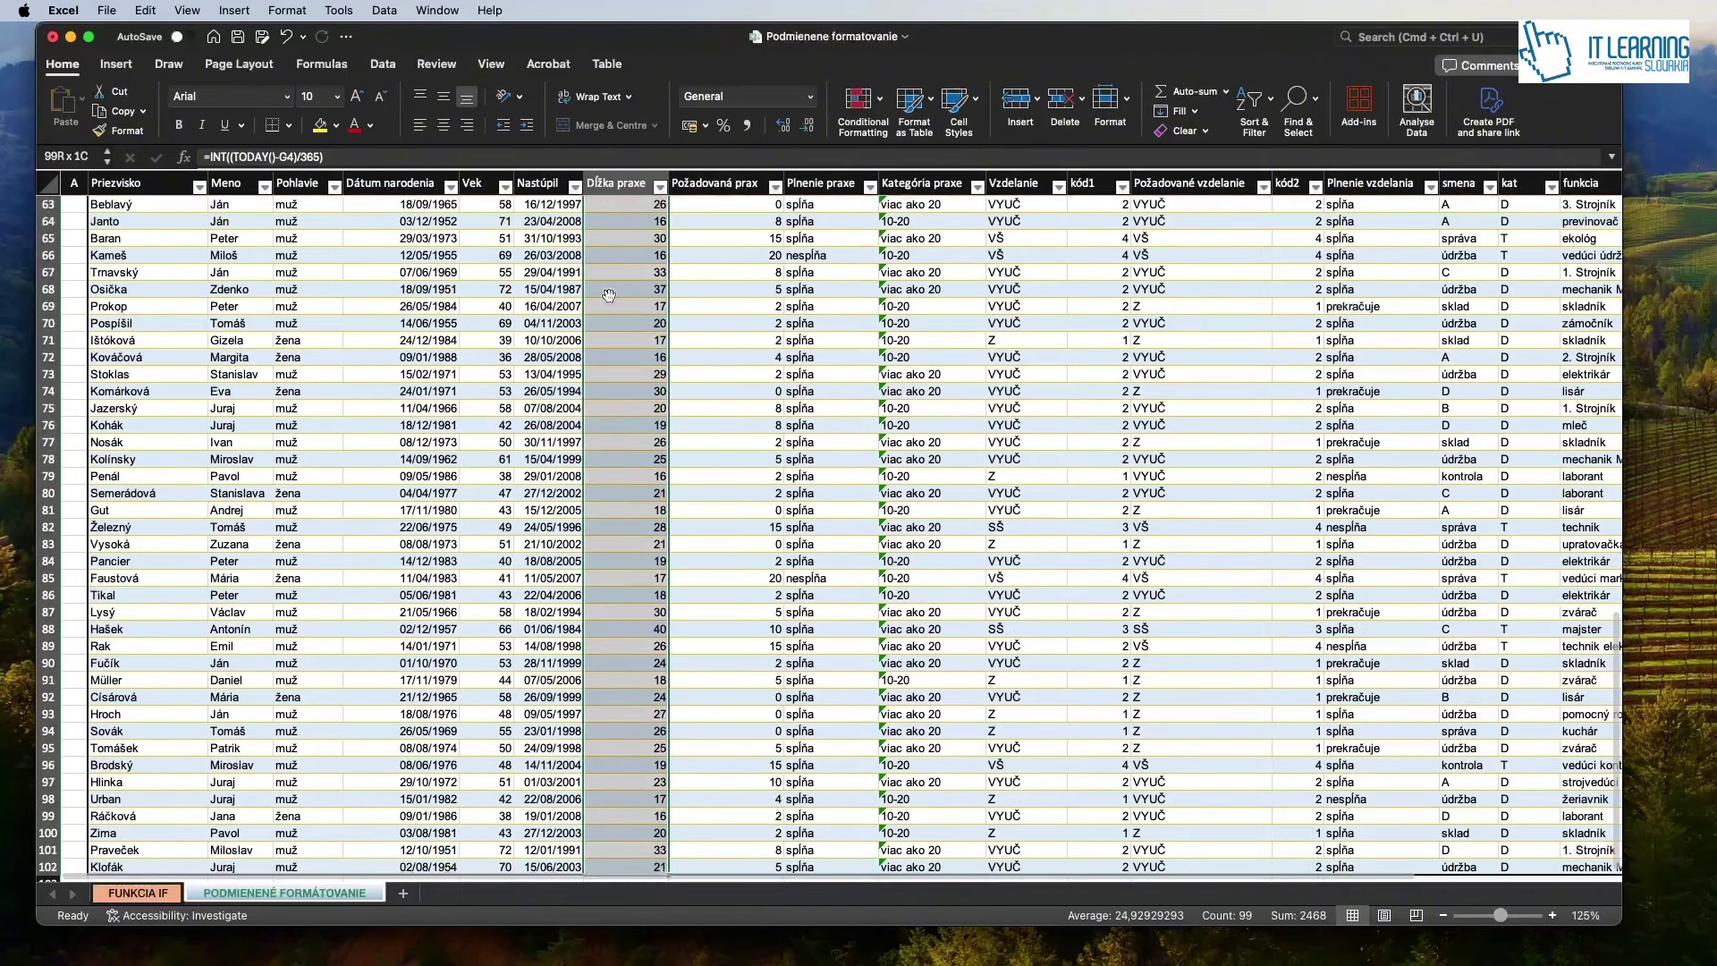
pyautogui.scroll(20, 609, 295)
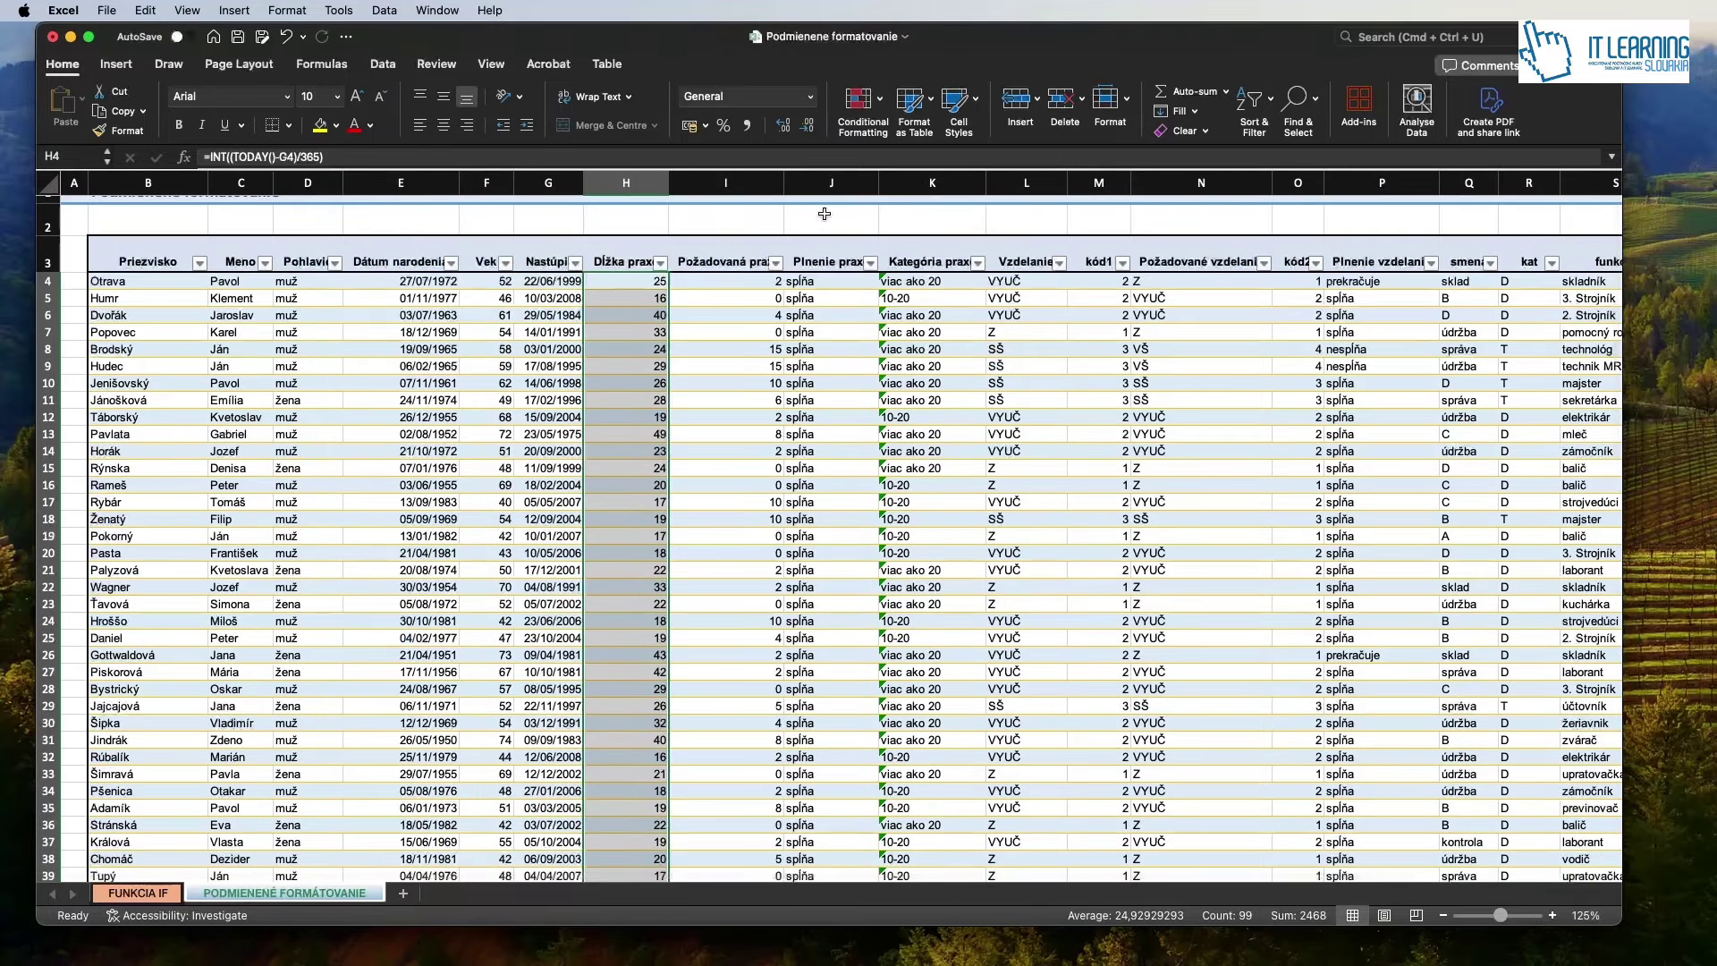
pyautogui.click(860, 101)
pyautogui.moveTo(912, 143)
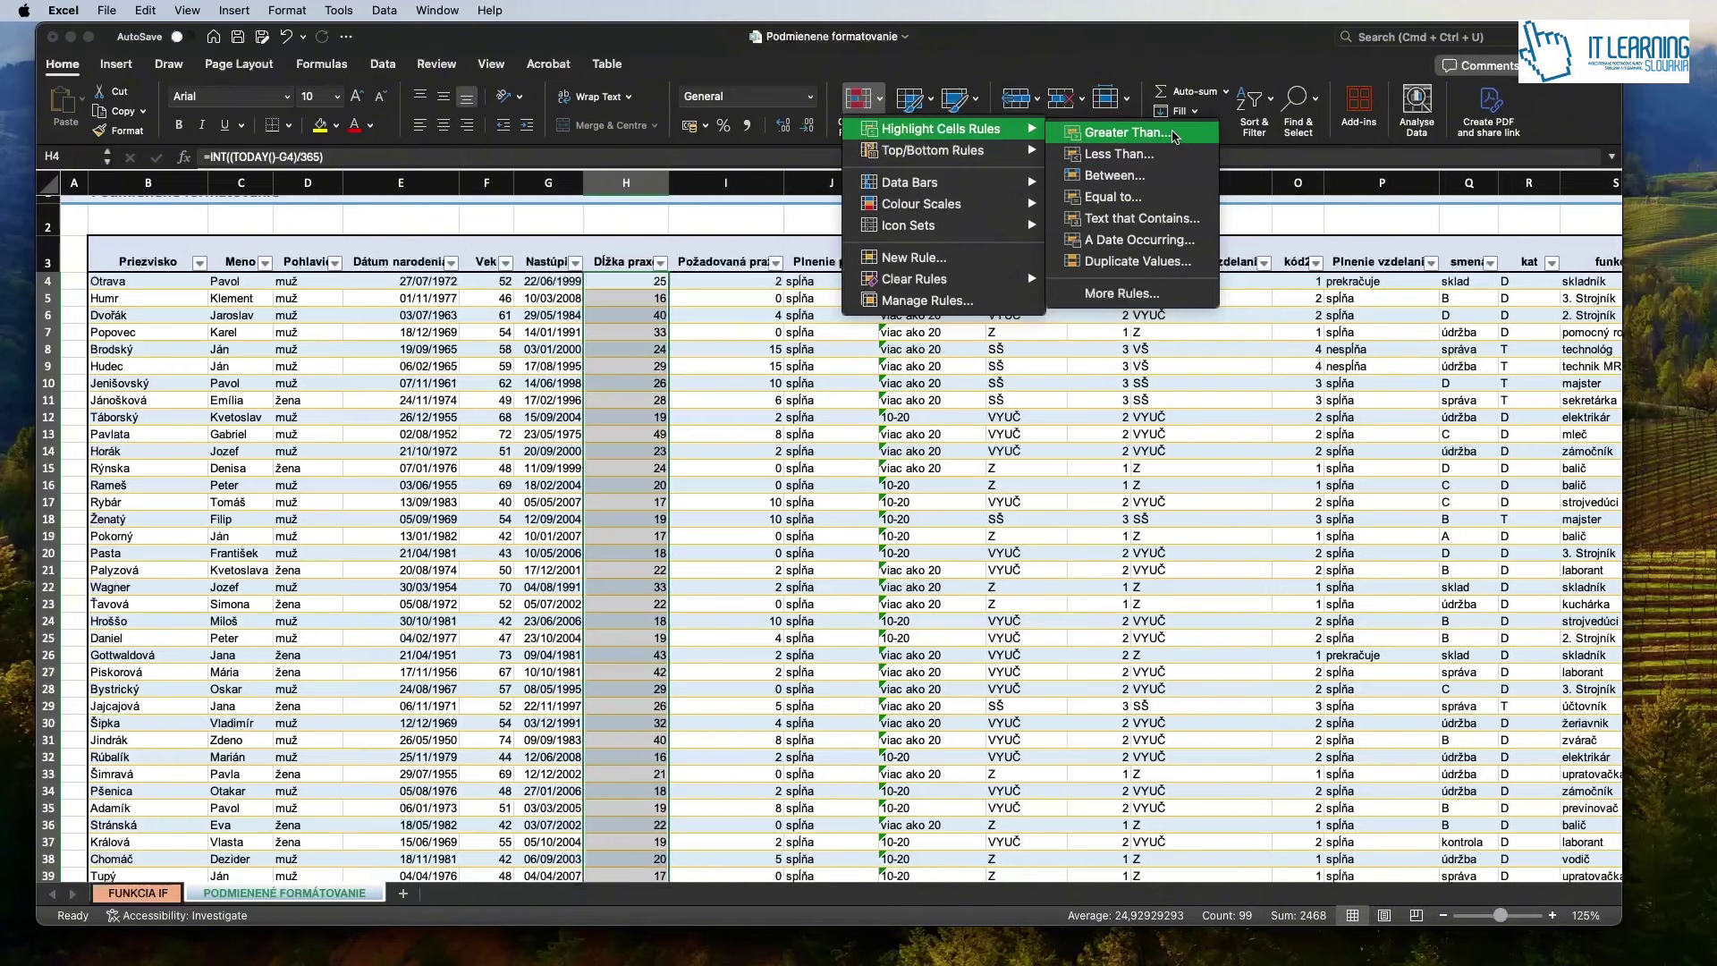
pyautogui.click(1174, 134)
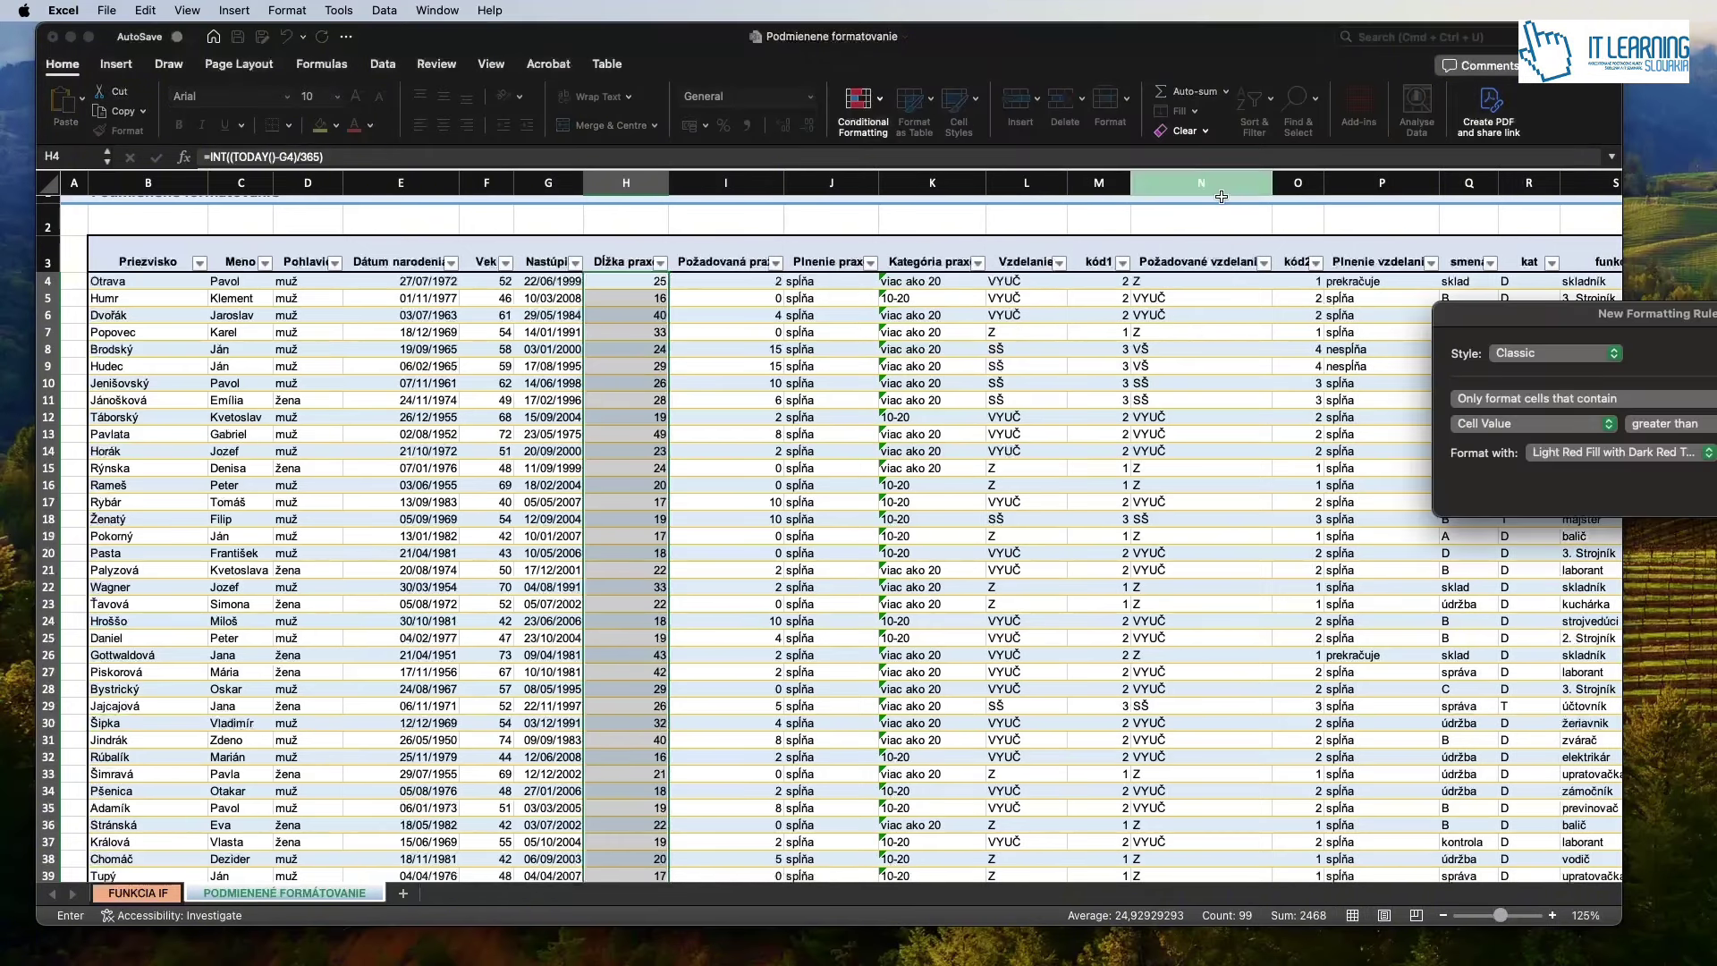
pyautogui.moveTo(1579, 324); pyautogui.dragTo(951, 341)
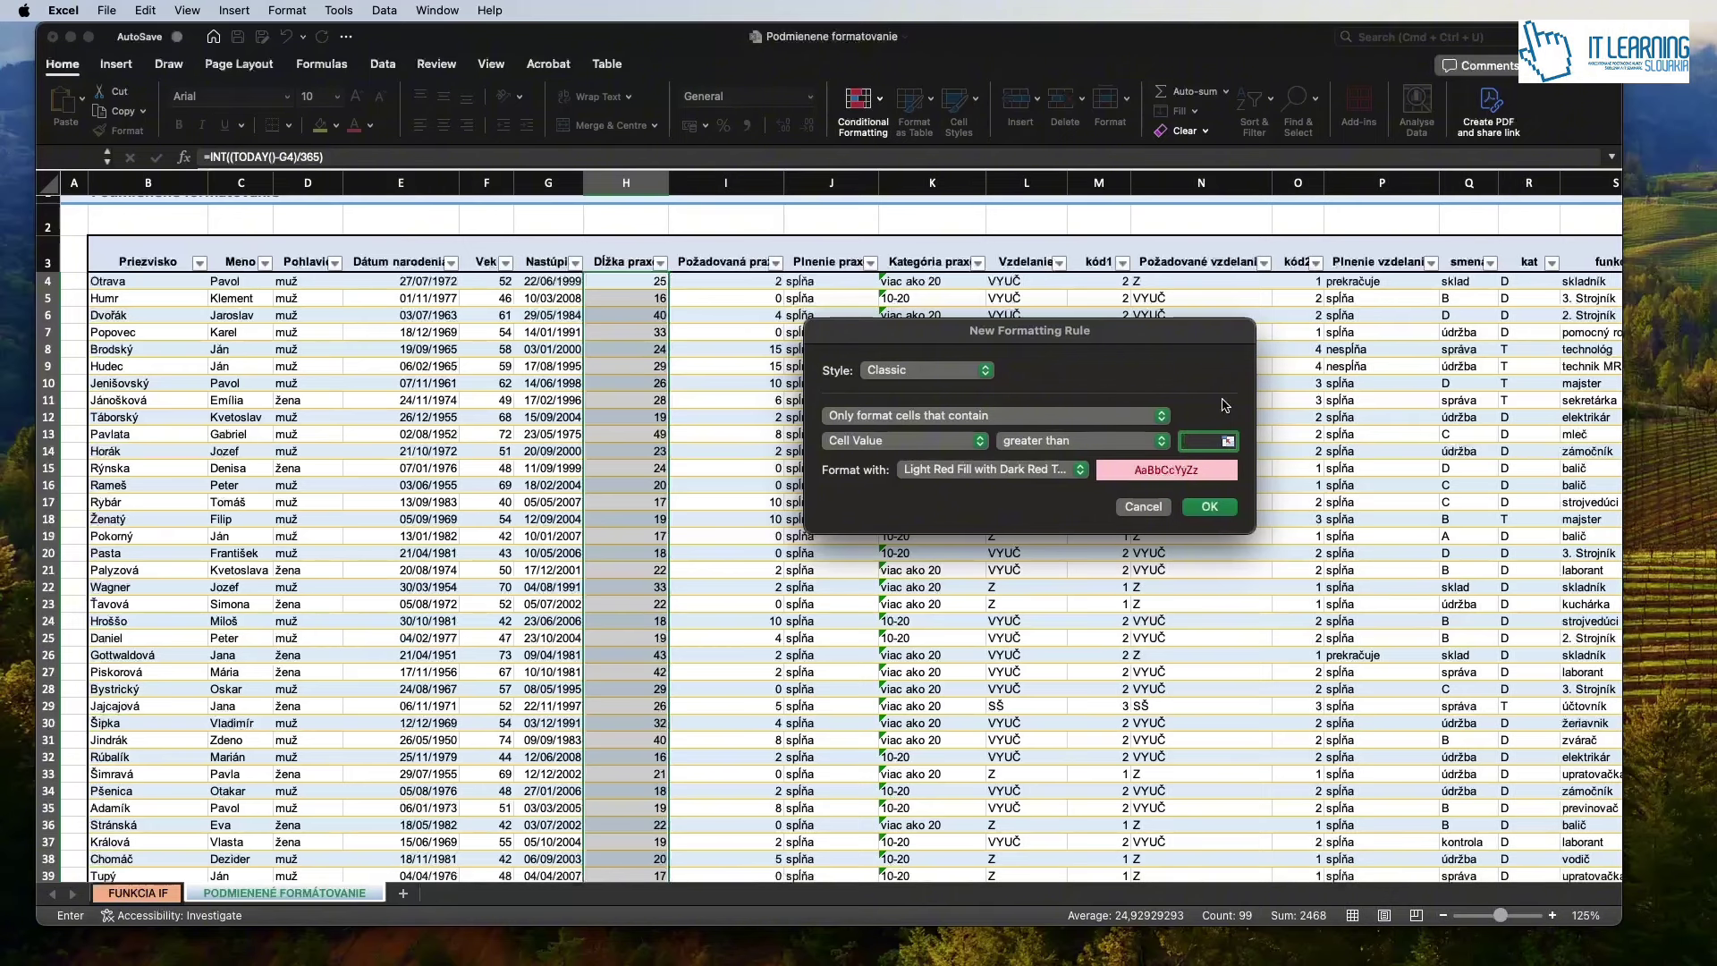
pyautogui.write('20')
pyautogui.press('Return')
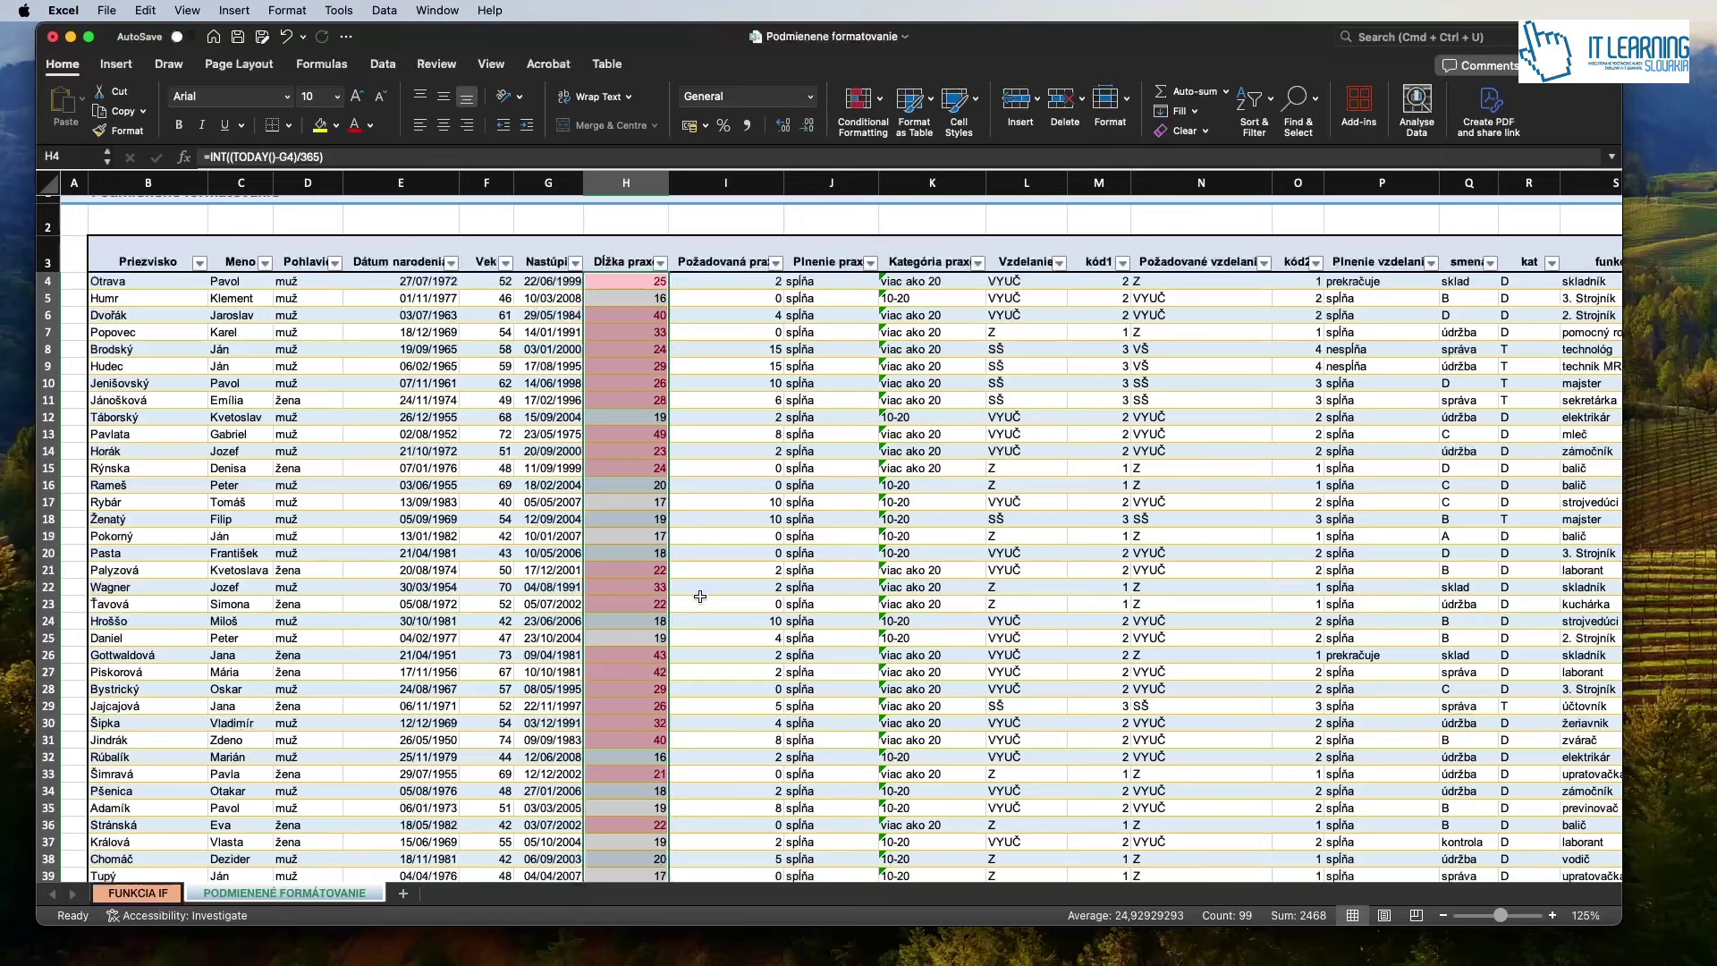
pyautogui.scroll(-6, 698, 592)
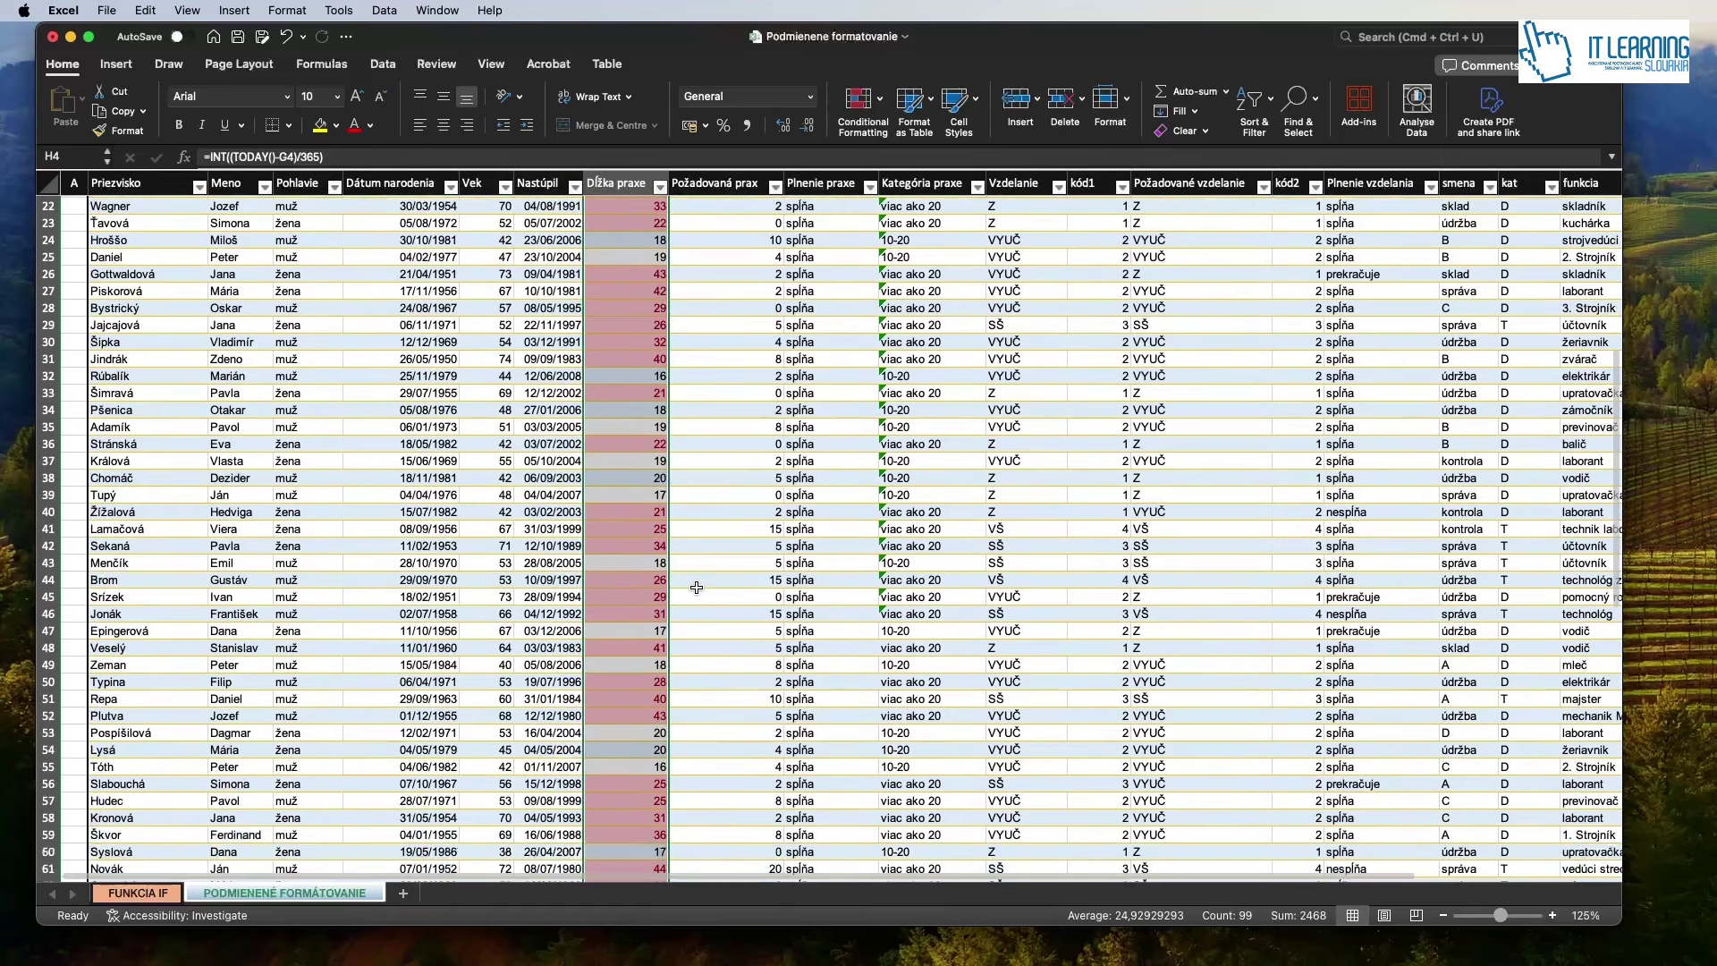
pyautogui.scroll(7, 696, 587)
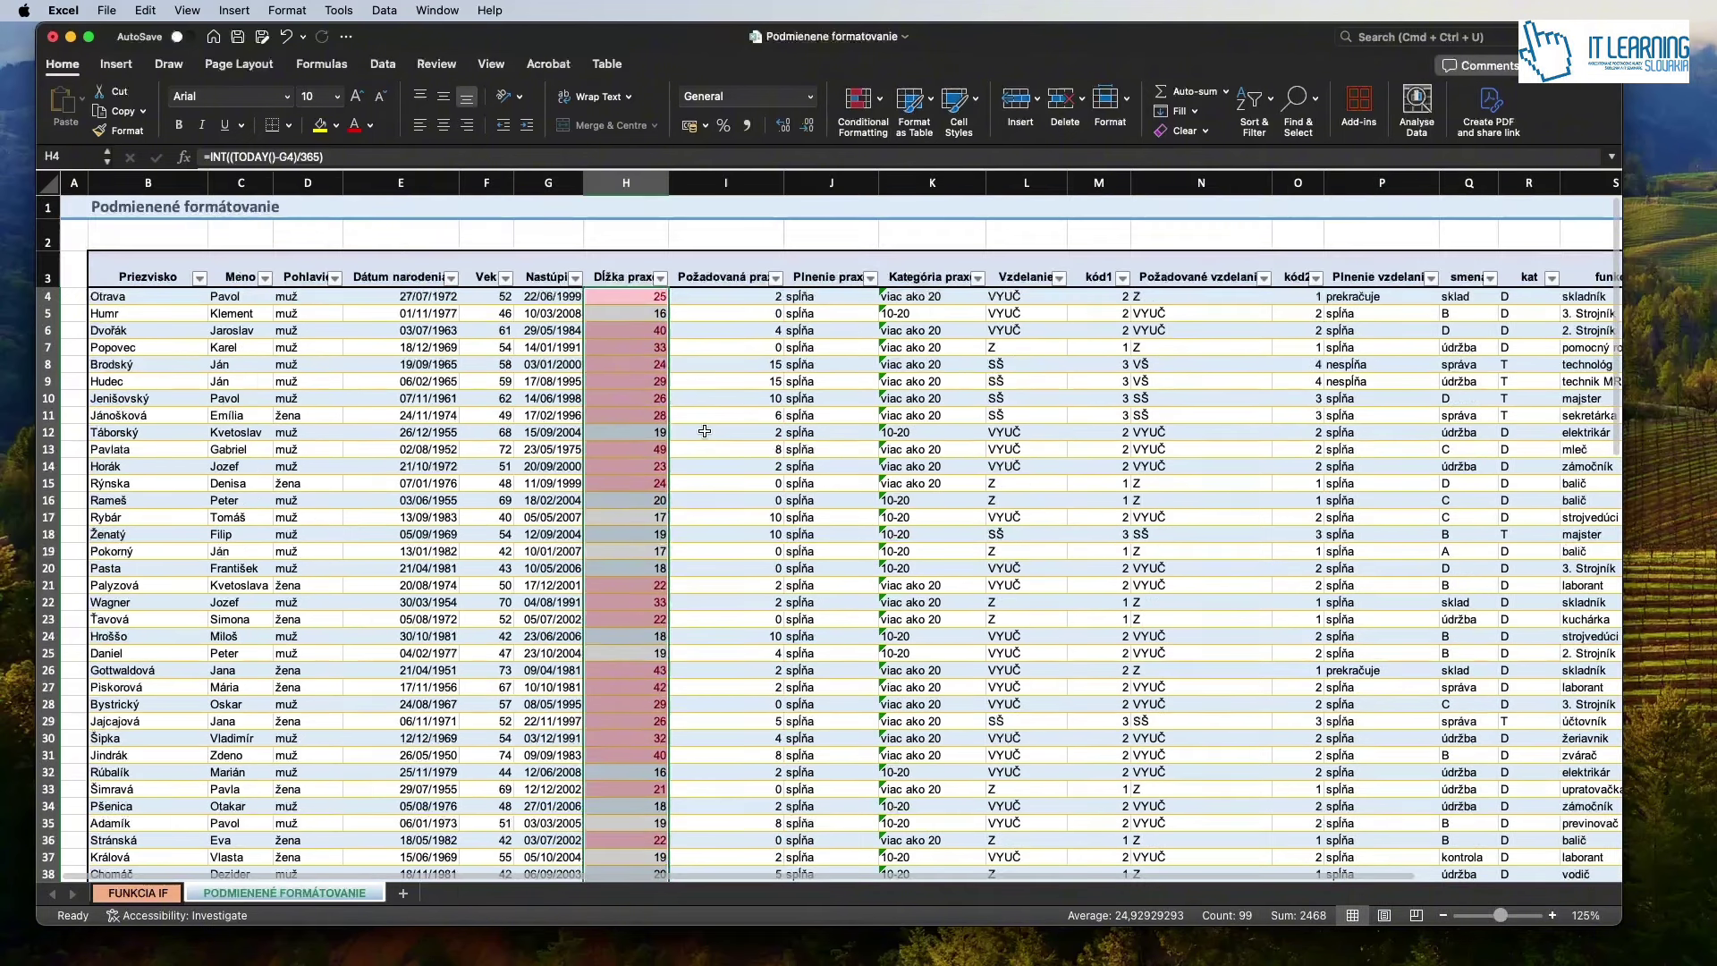
pyautogui.press('super+z')
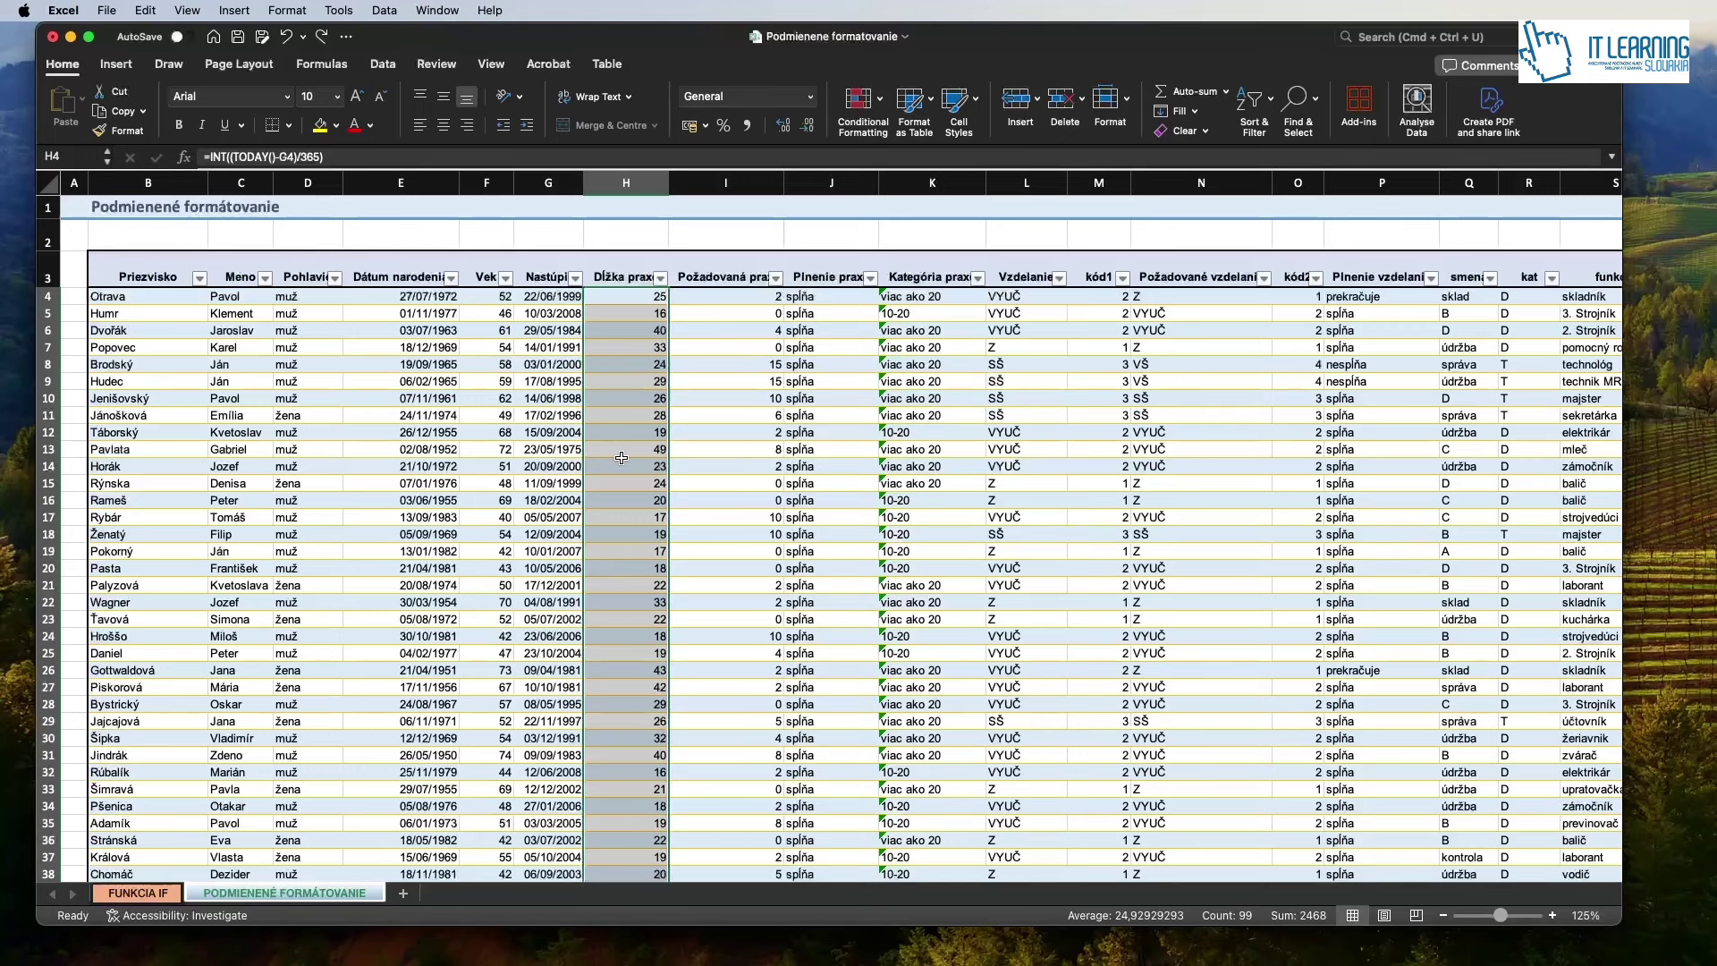
# Filter the Pohlavie column to show only the rows with muž.
pyautogui.click(333, 354)
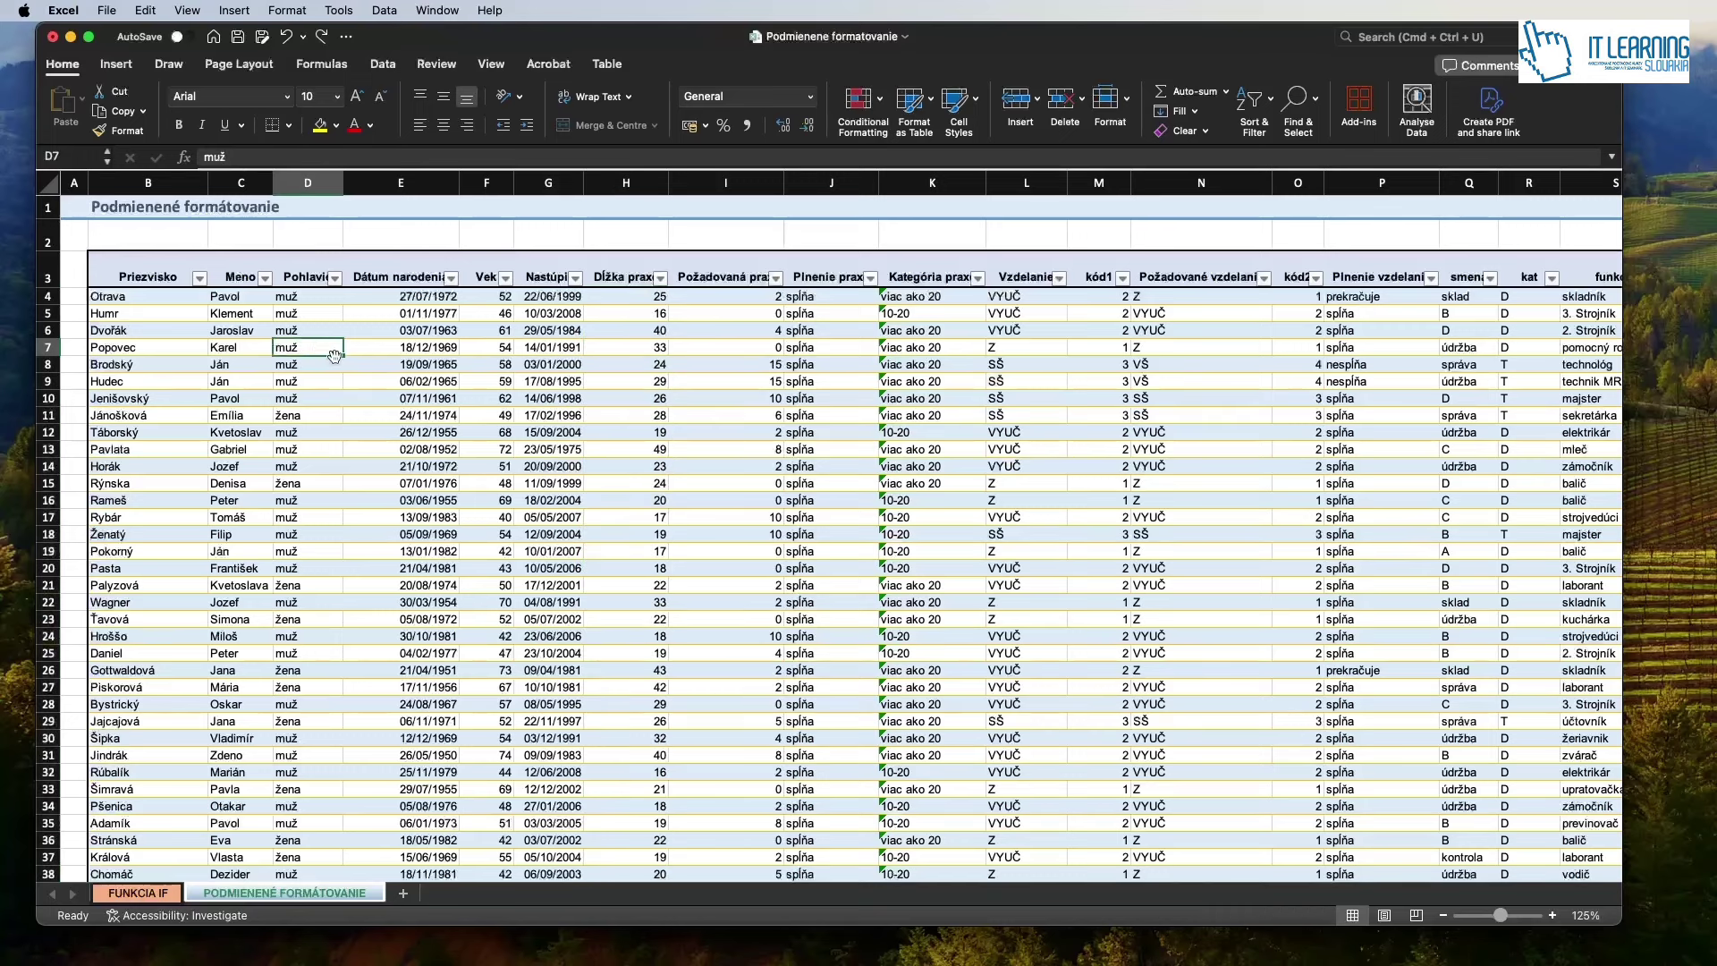
pyautogui.click(336, 279)
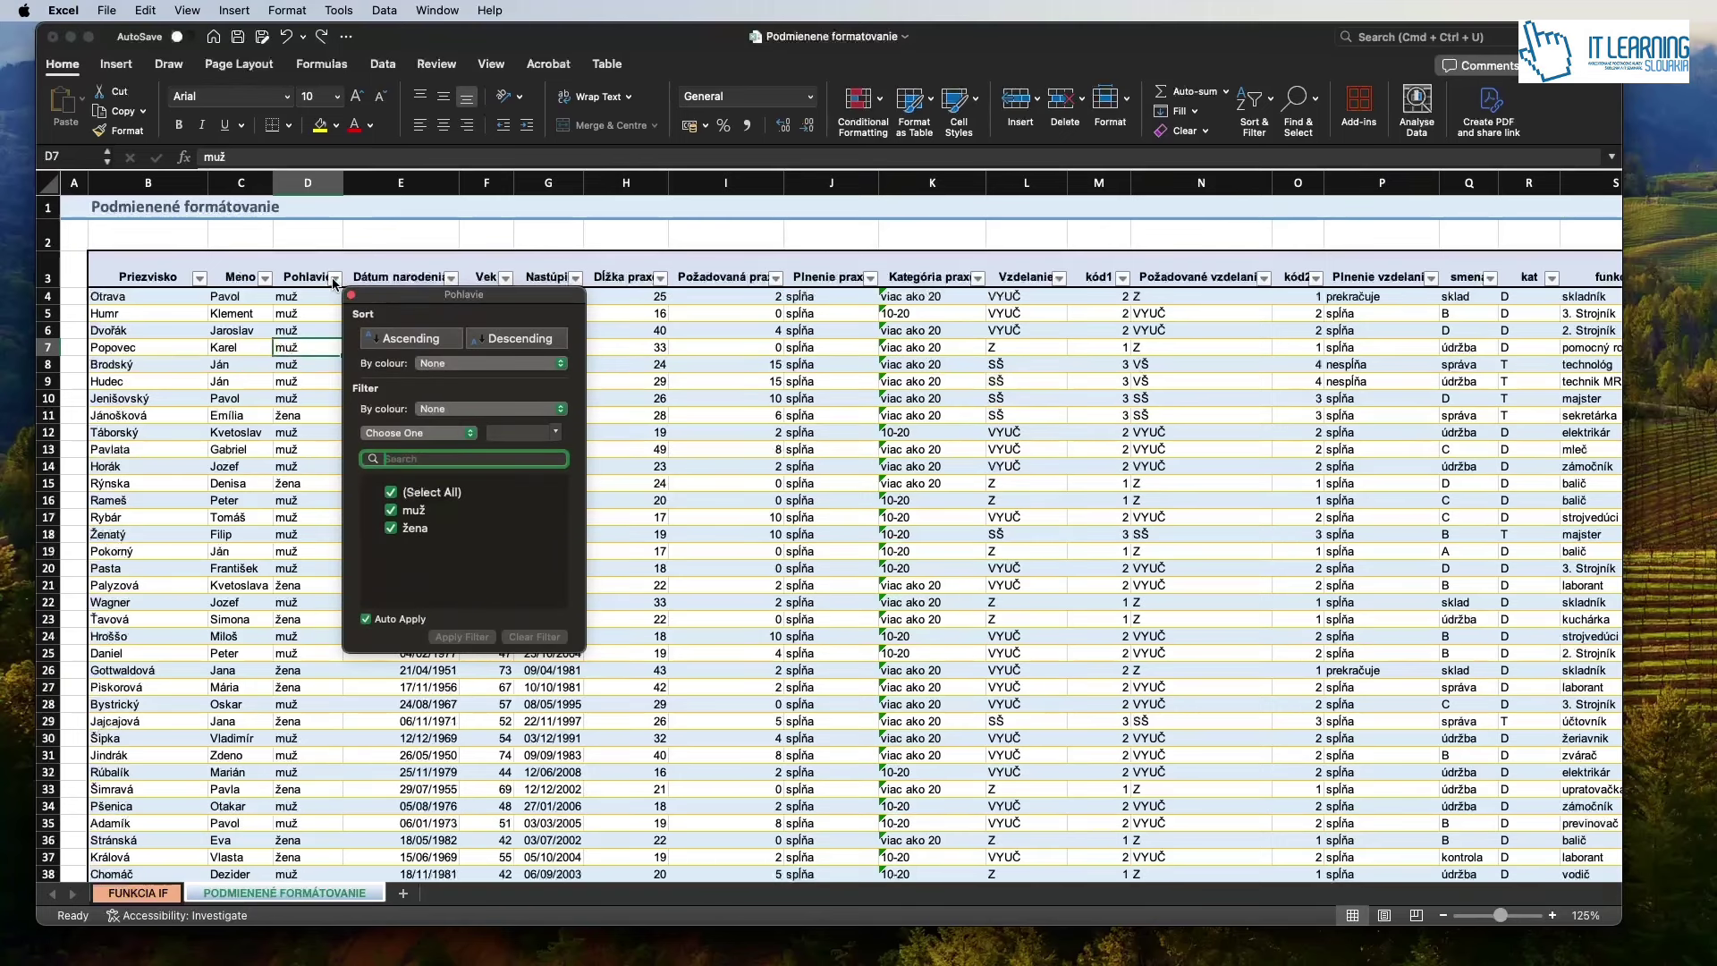
pyautogui.click(389, 497)
pyautogui.click(391, 510)
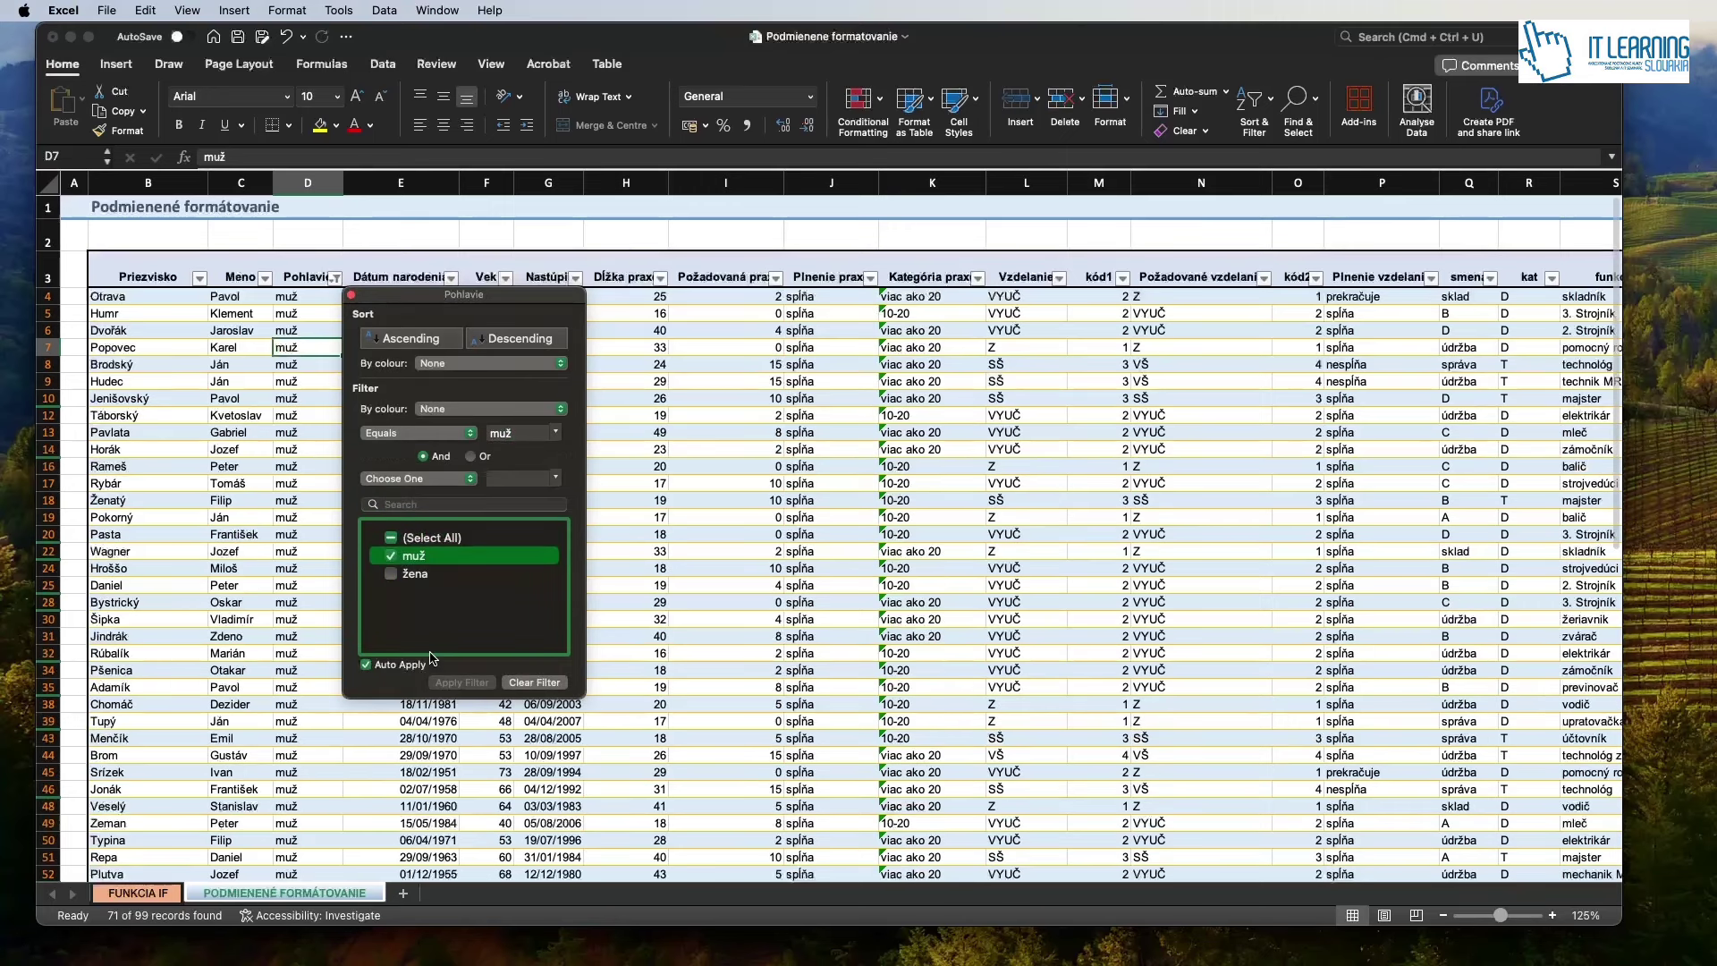
pyautogui.click(657, 319)
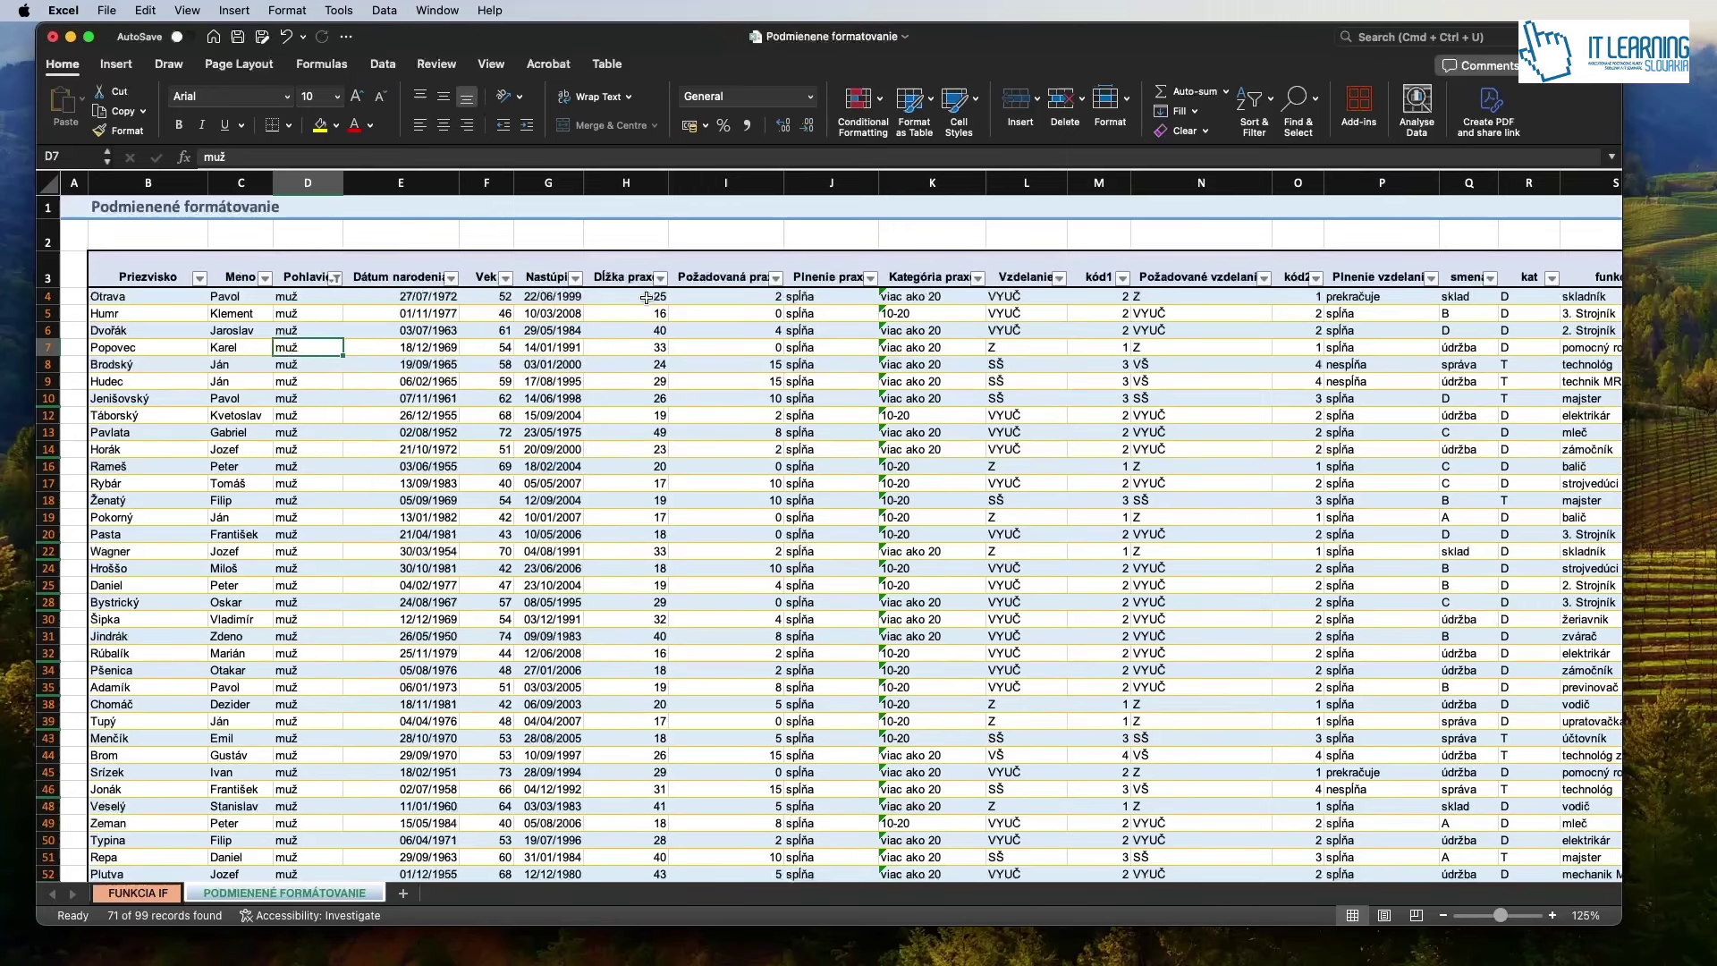
# Filter the Dĺžka praxe column to values greater than 20 and review the remaining rows.
pyautogui.click(662, 278)
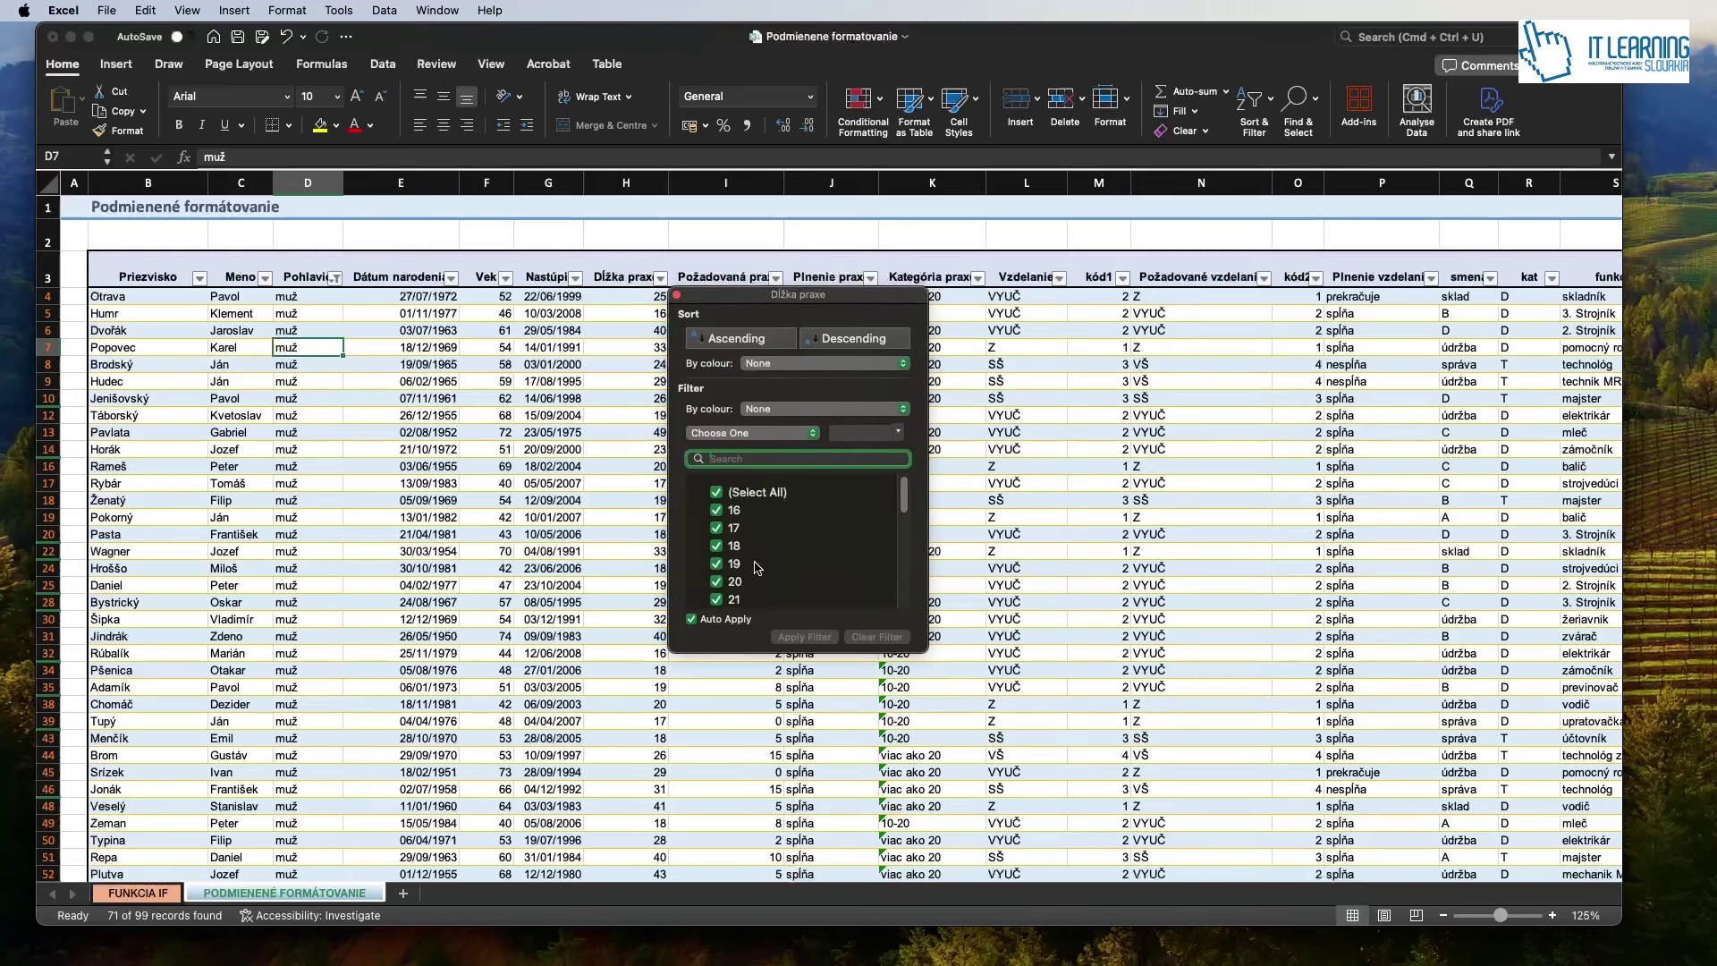
pyautogui.scroll(-3, 749, 574)
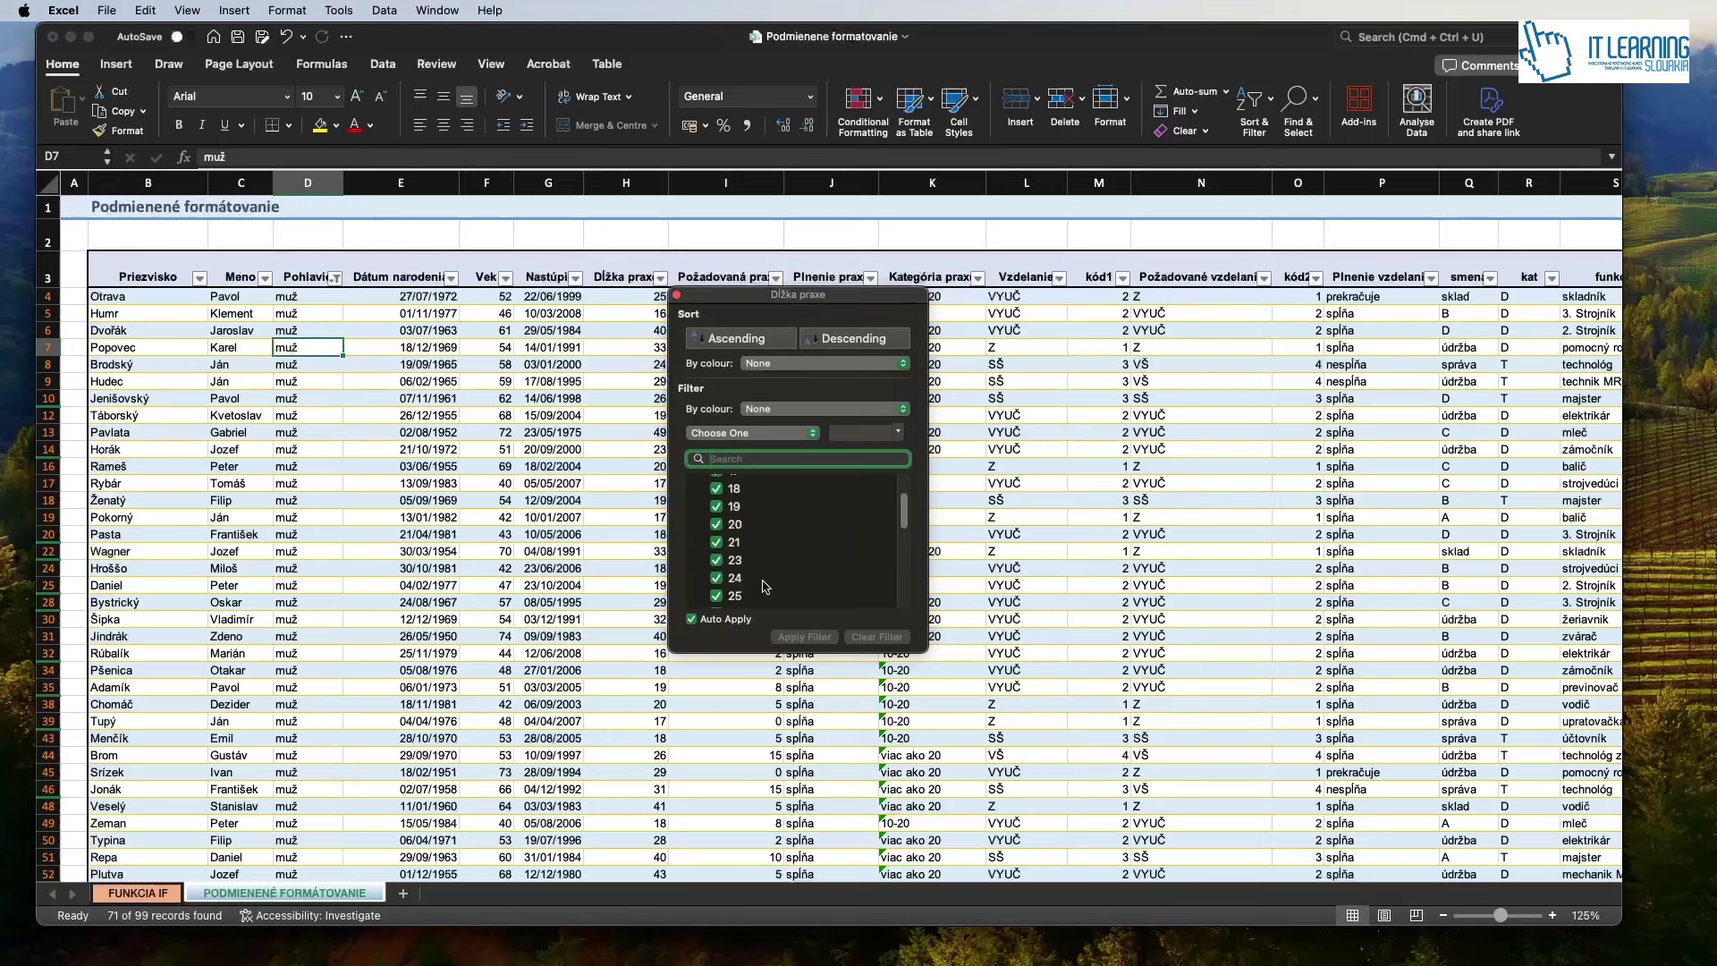
pyautogui.scroll(3, 761, 583)
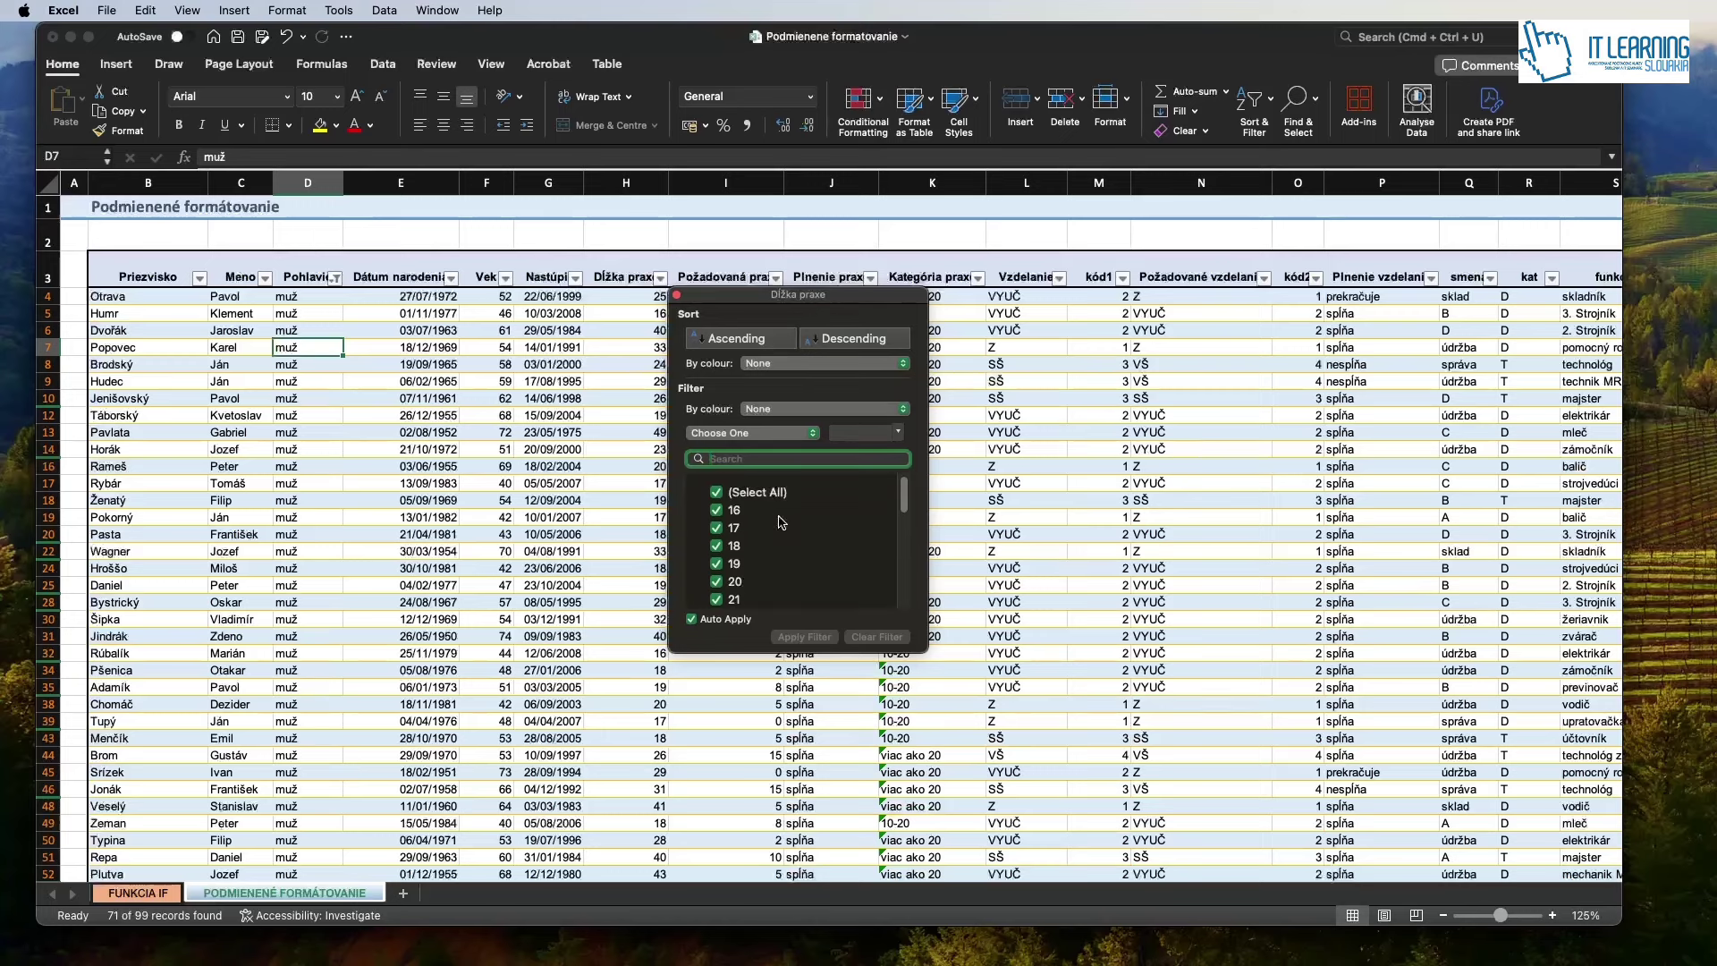
pyautogui.click(744, 436)
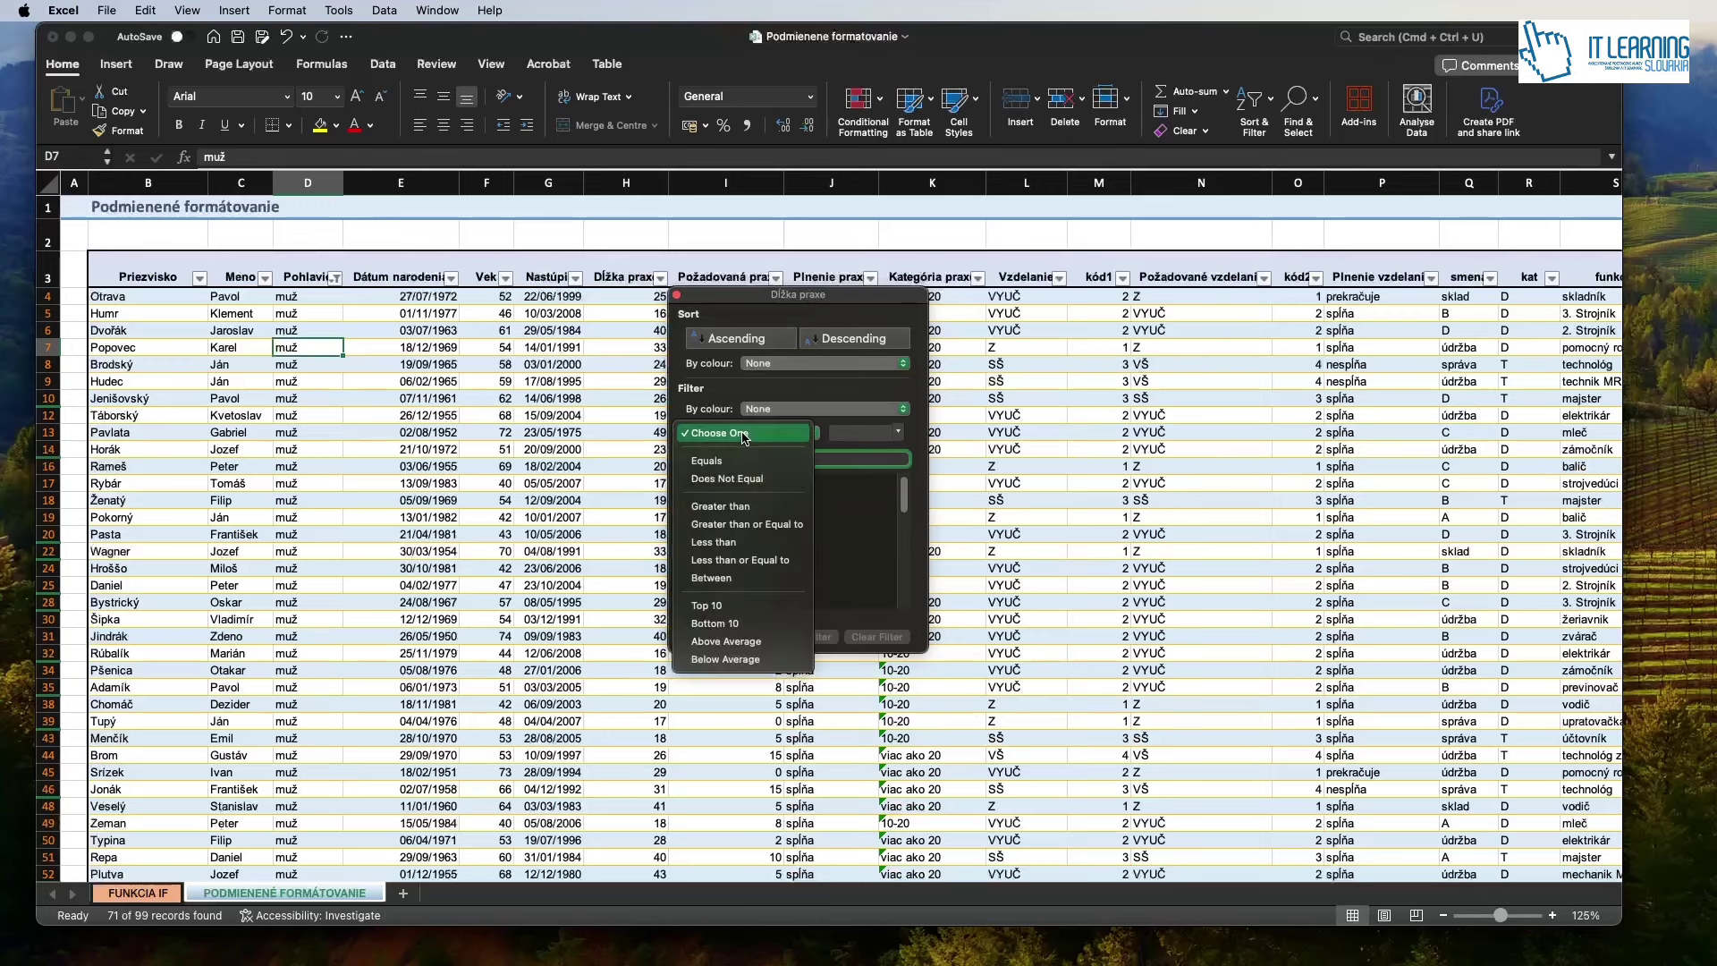
pyautogui.click(748, 507)
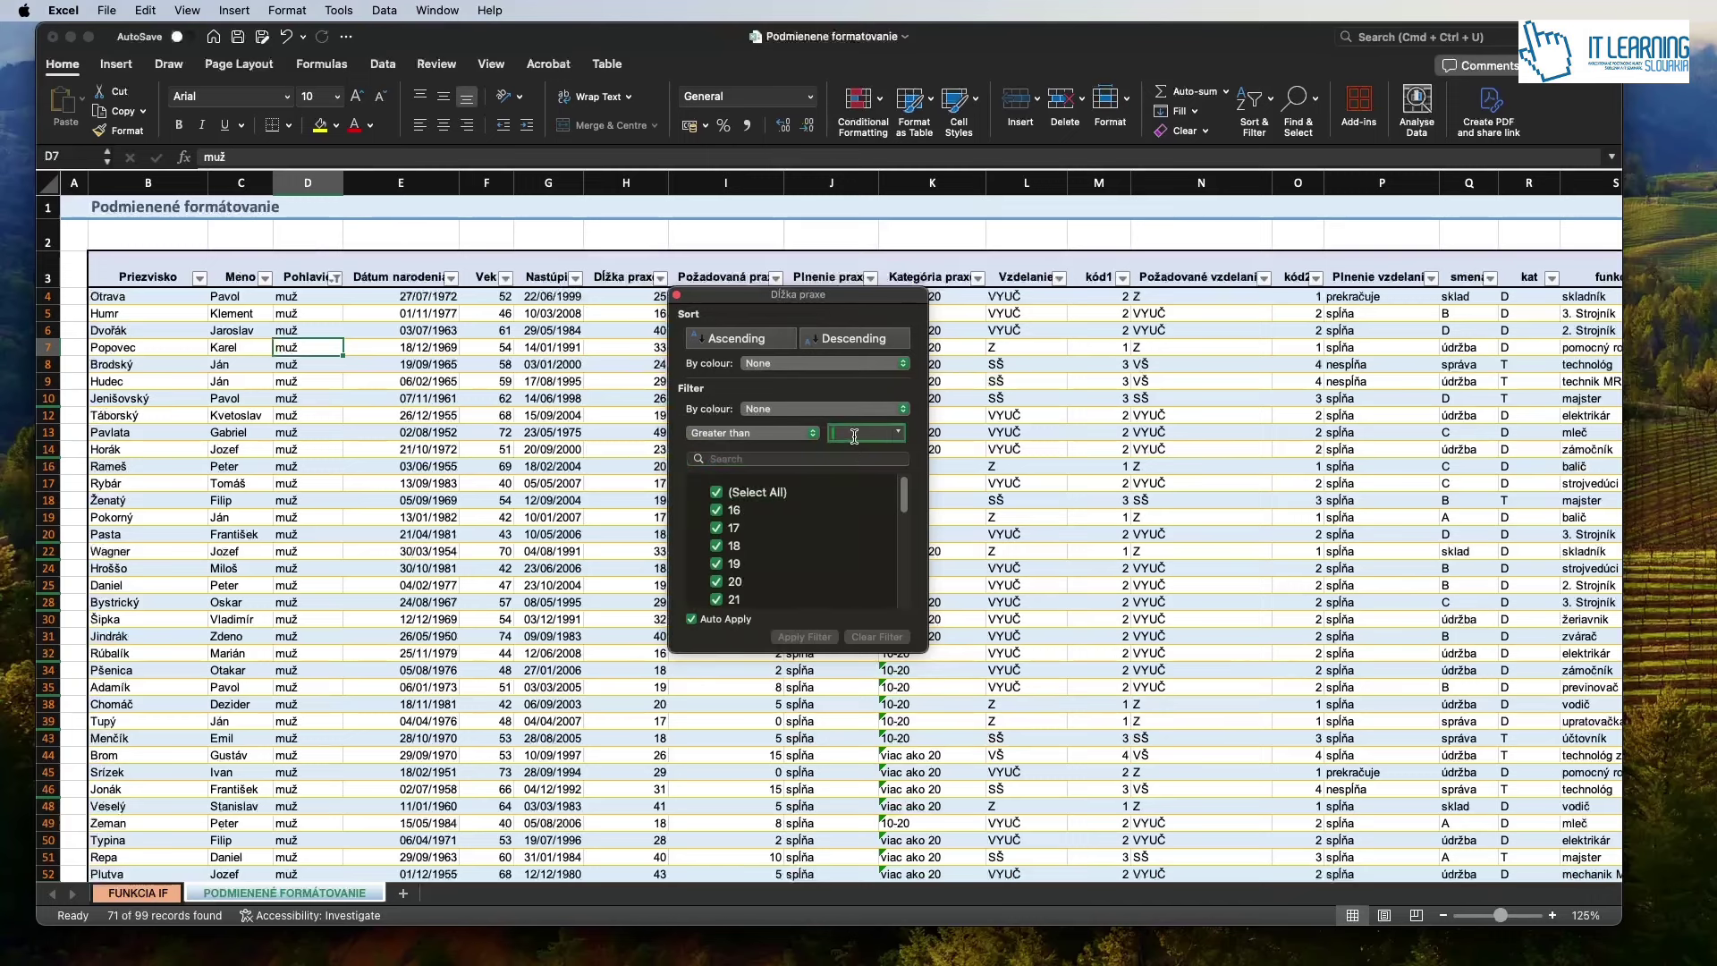
pyautogui.write('20')
pyautogui.press('Return')
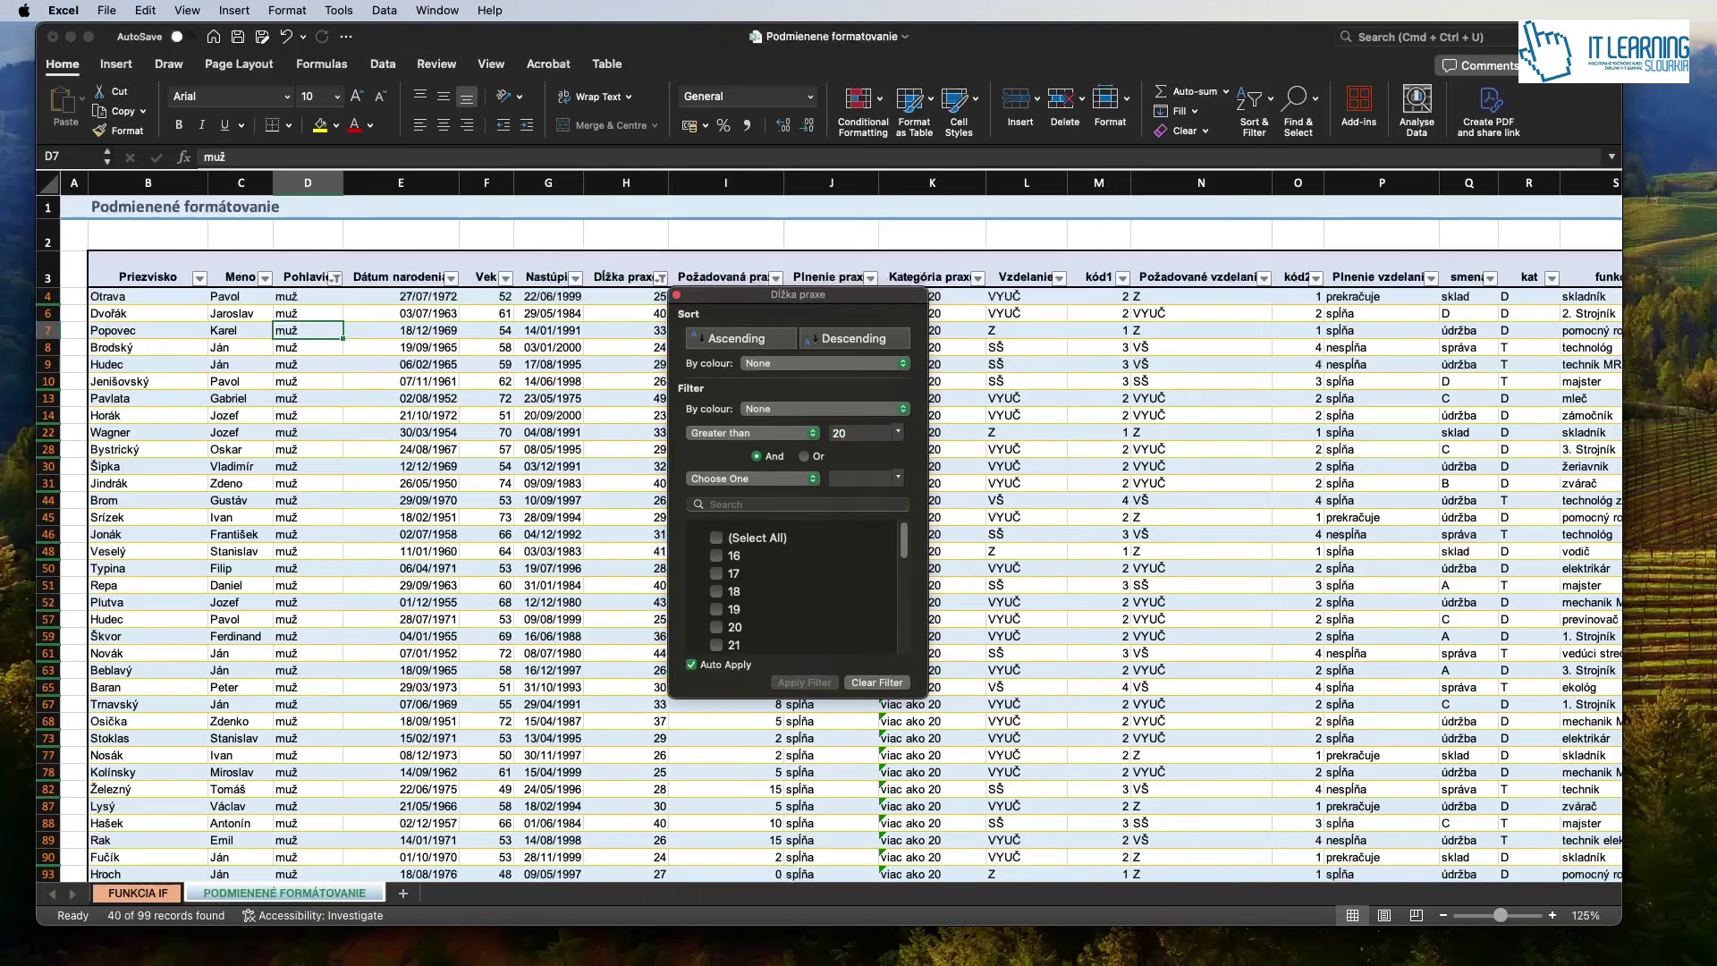
pyautogui.click(615, 413)
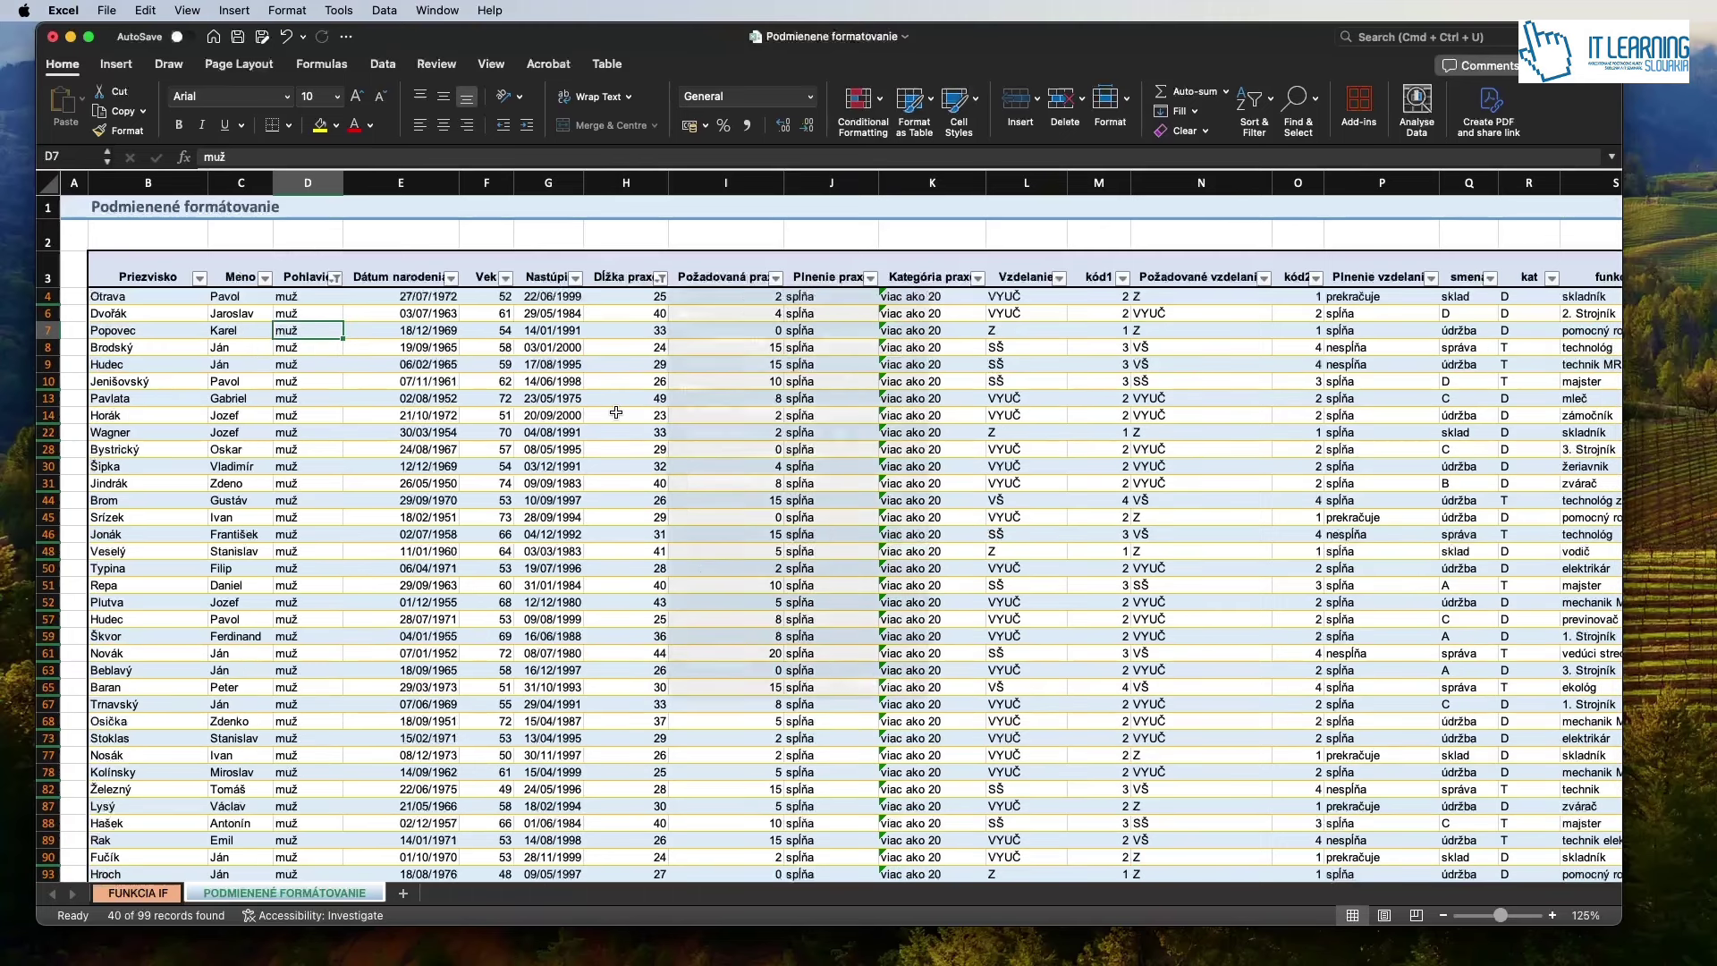
pyautogui.scroll(-10, 678, 402)
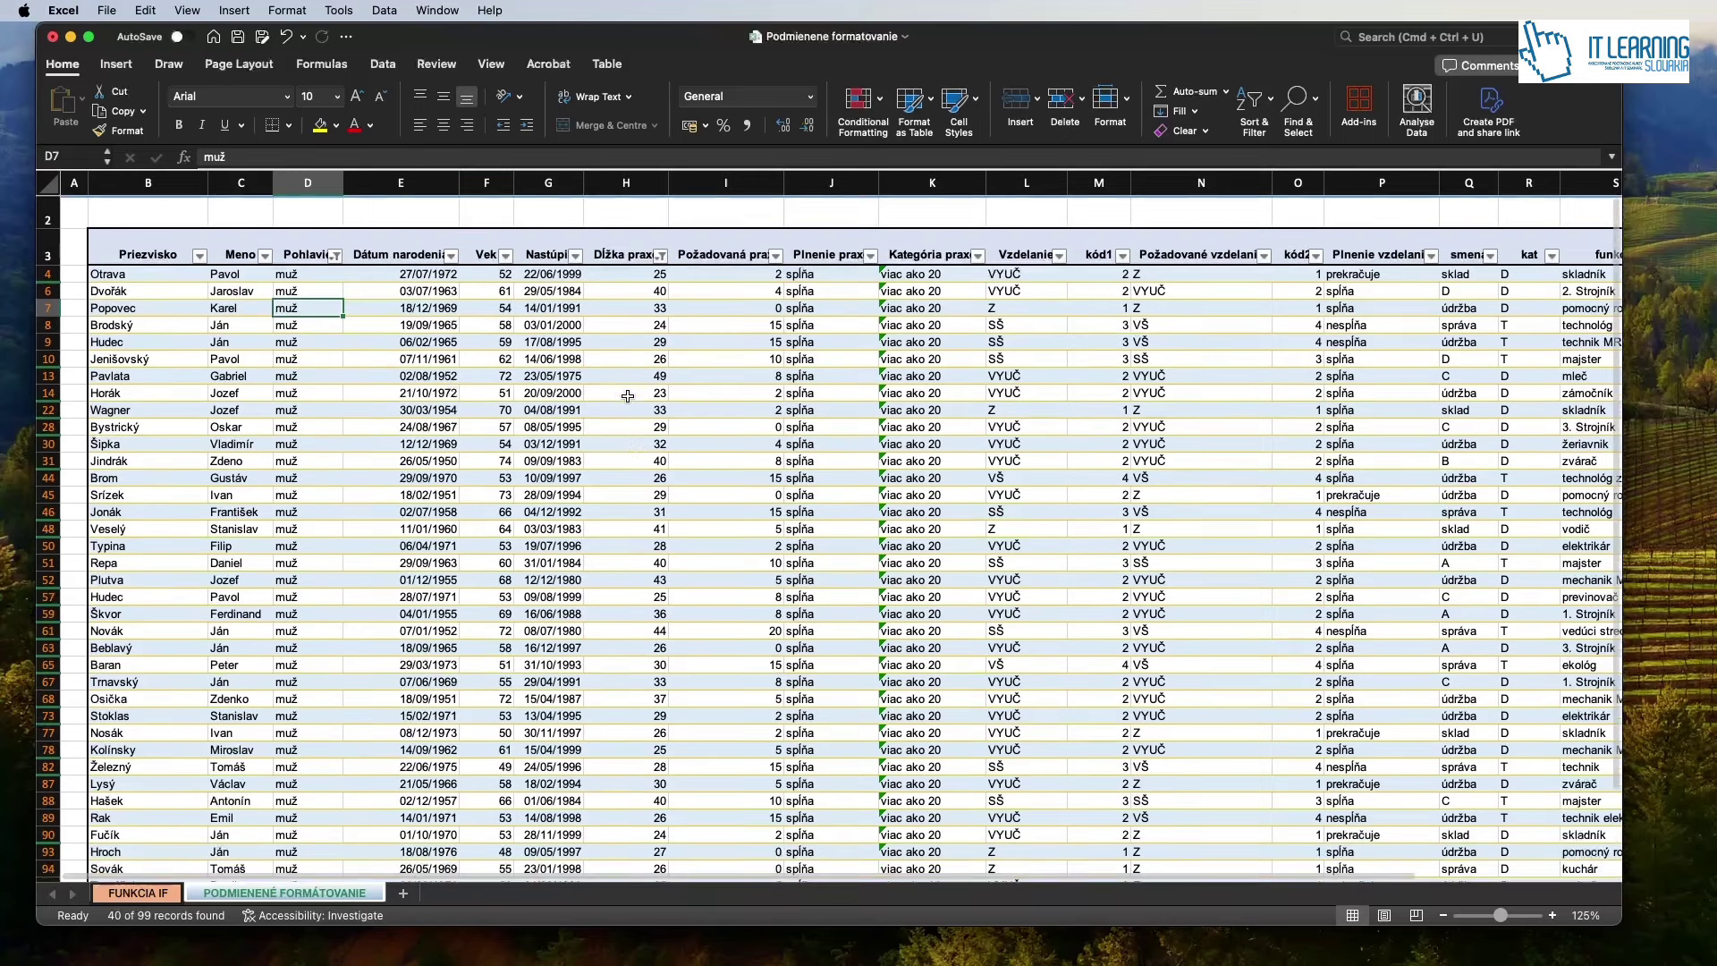
pyautogui.scroll(5, 676, 605)
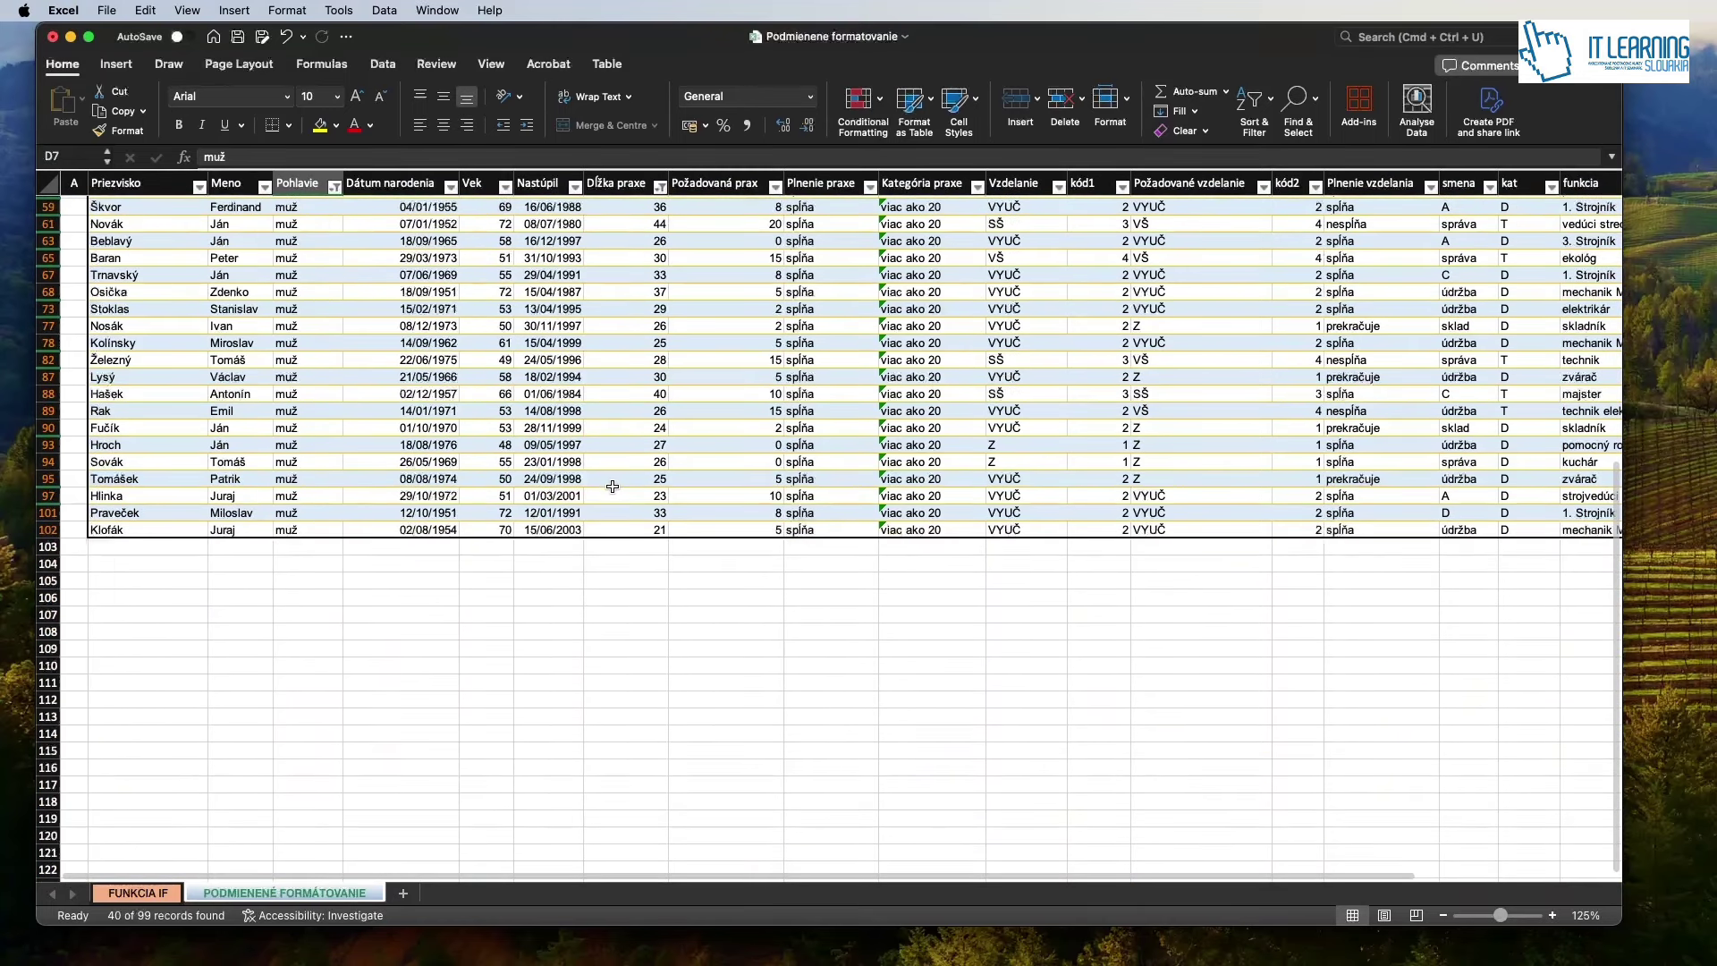
pyautogui.scroll(5, 692, 696)
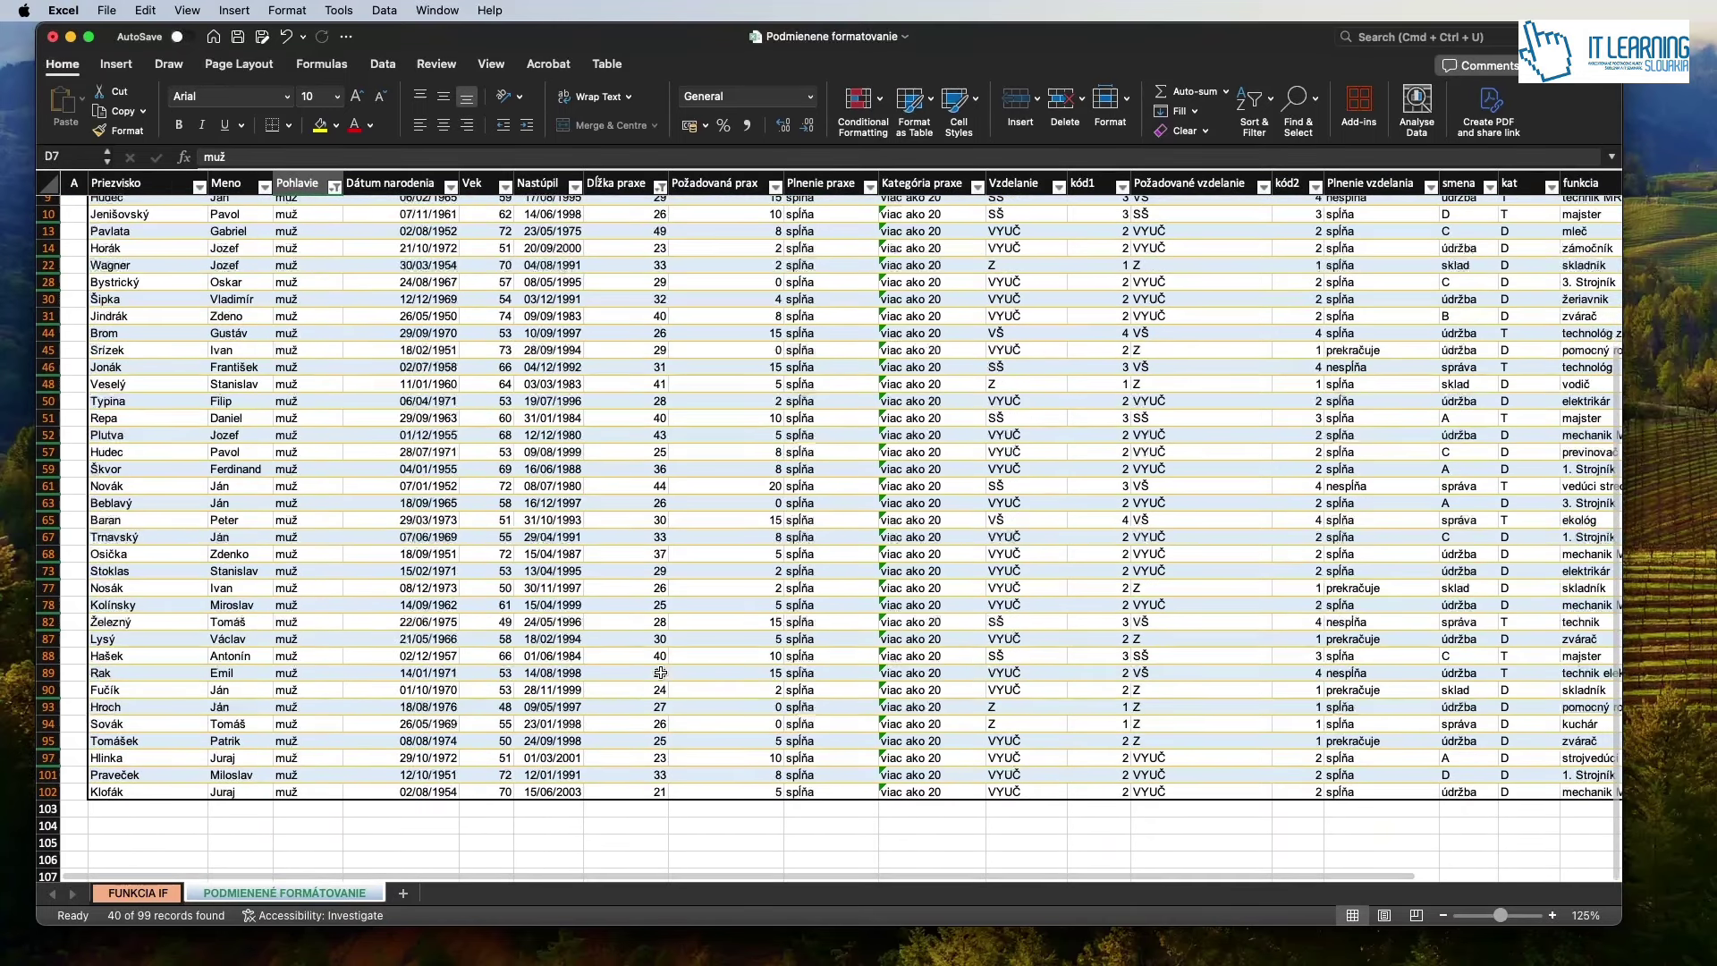
pyautogui.scroll(-1, 660, 669)
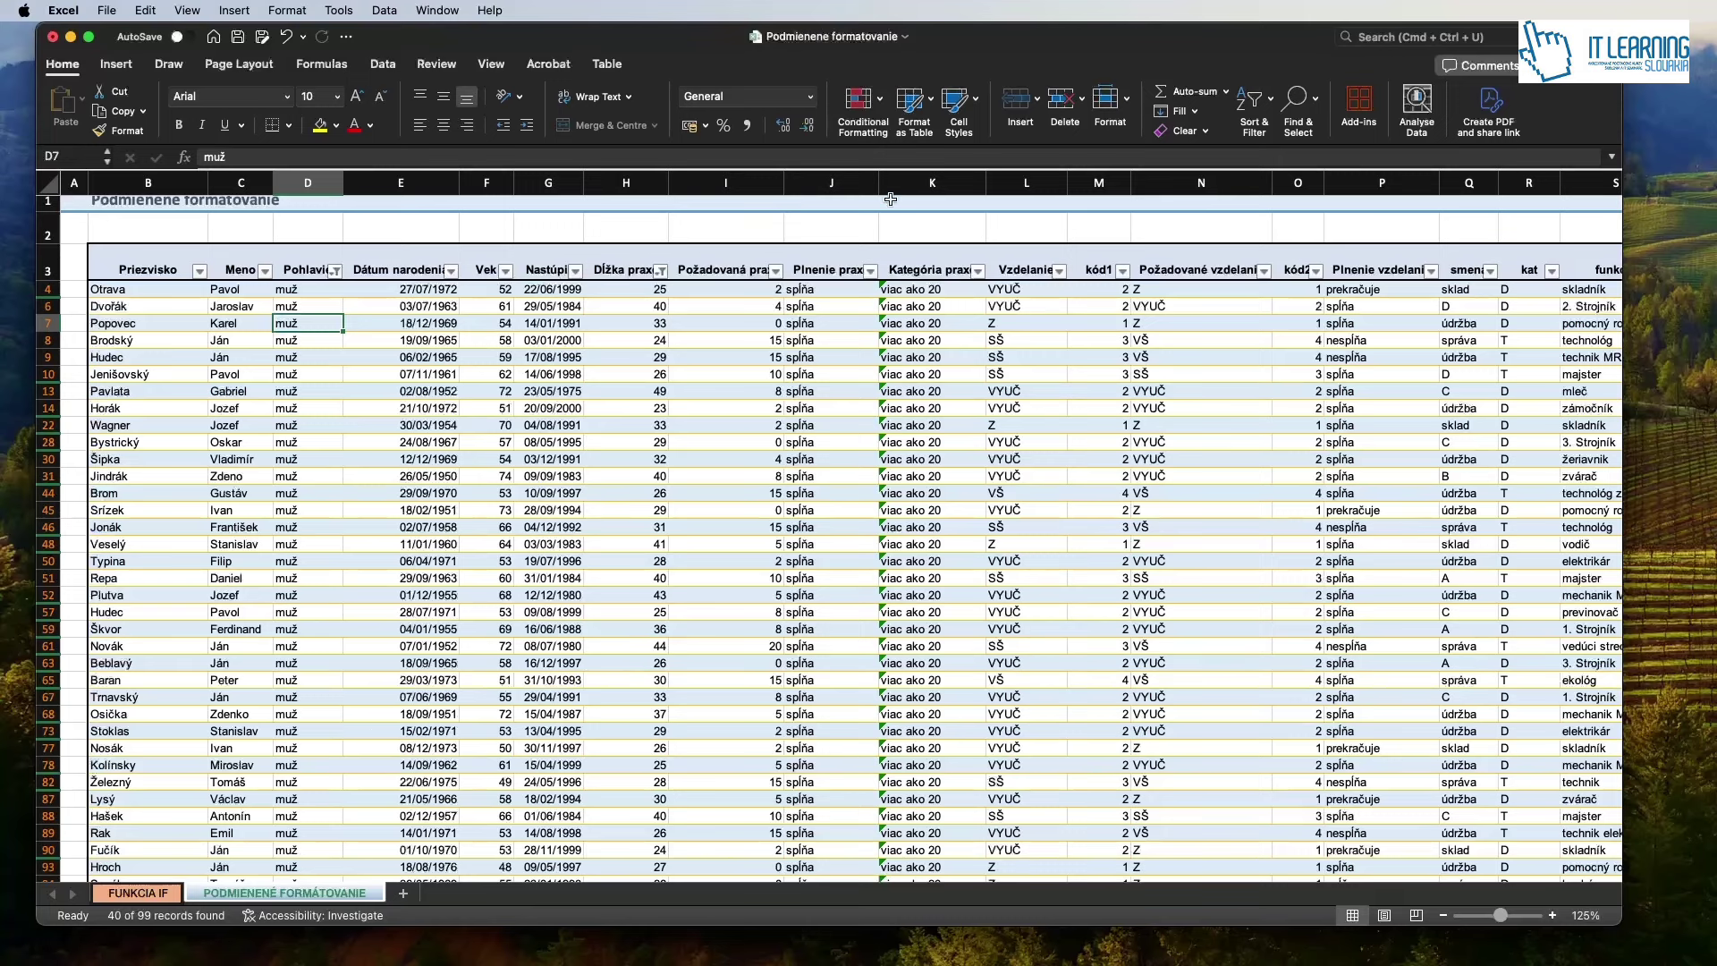
# Apply the green-yellow-red colour scale to the filtered Dĺžka praxe values from H4 to the end of the table, and review the colouring.
pyautogui.click(883, 104)
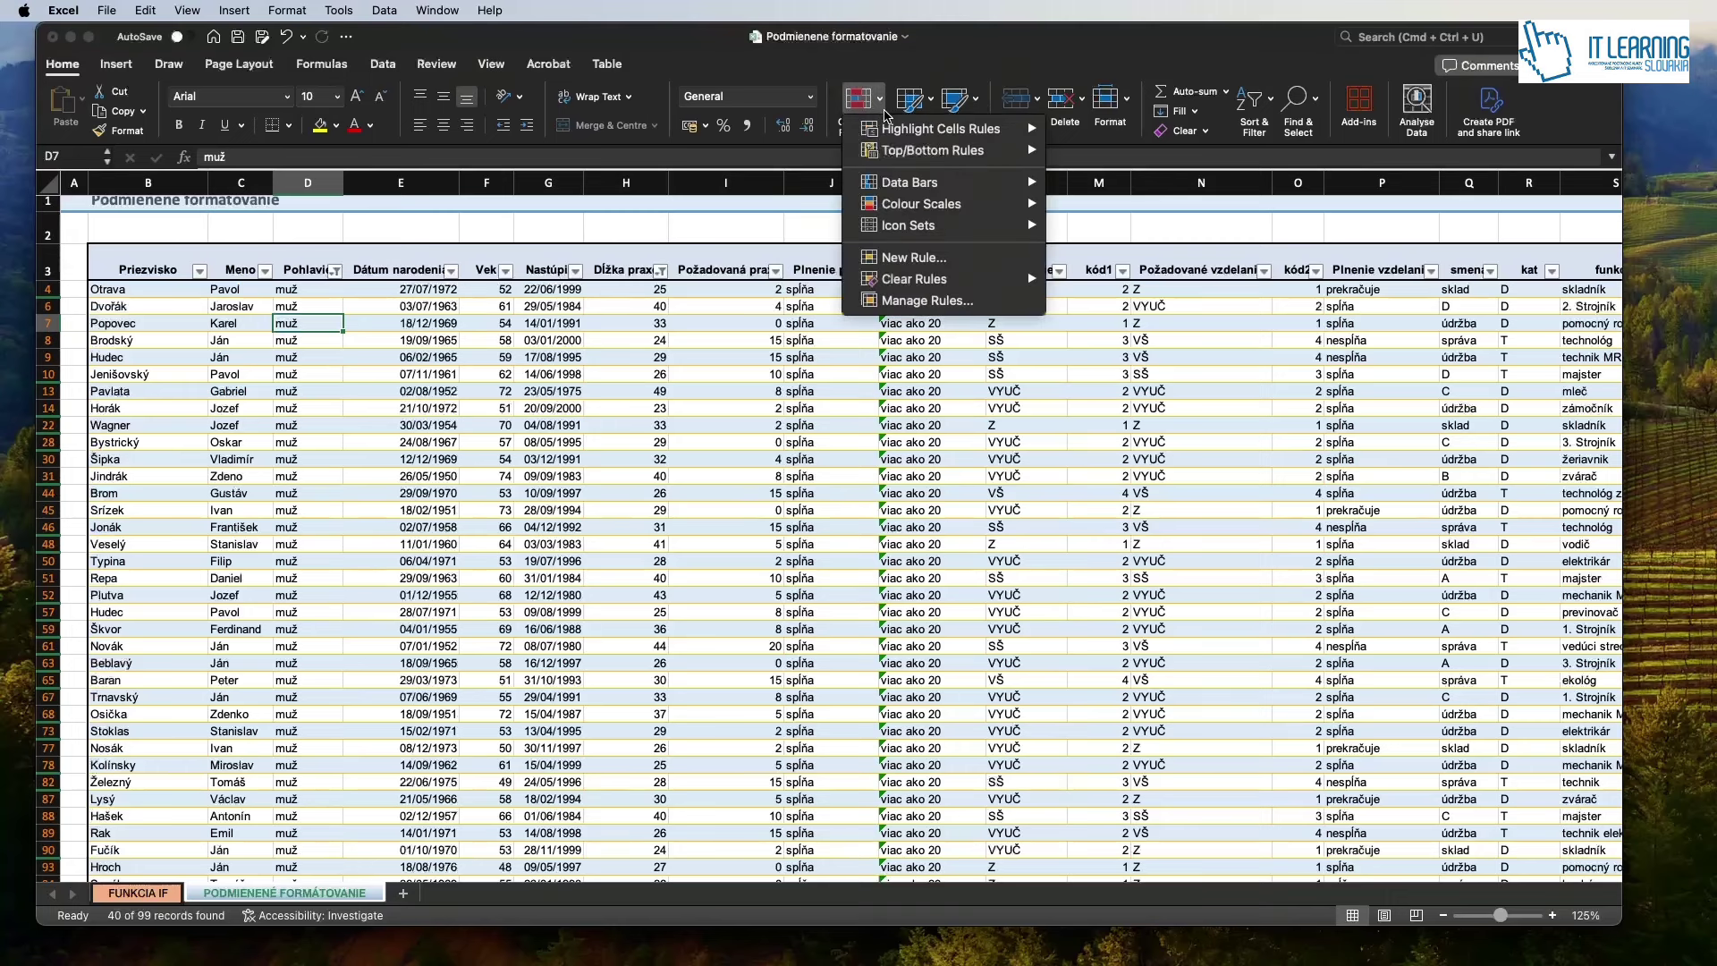
pyautogui.moveTo(916, 209)
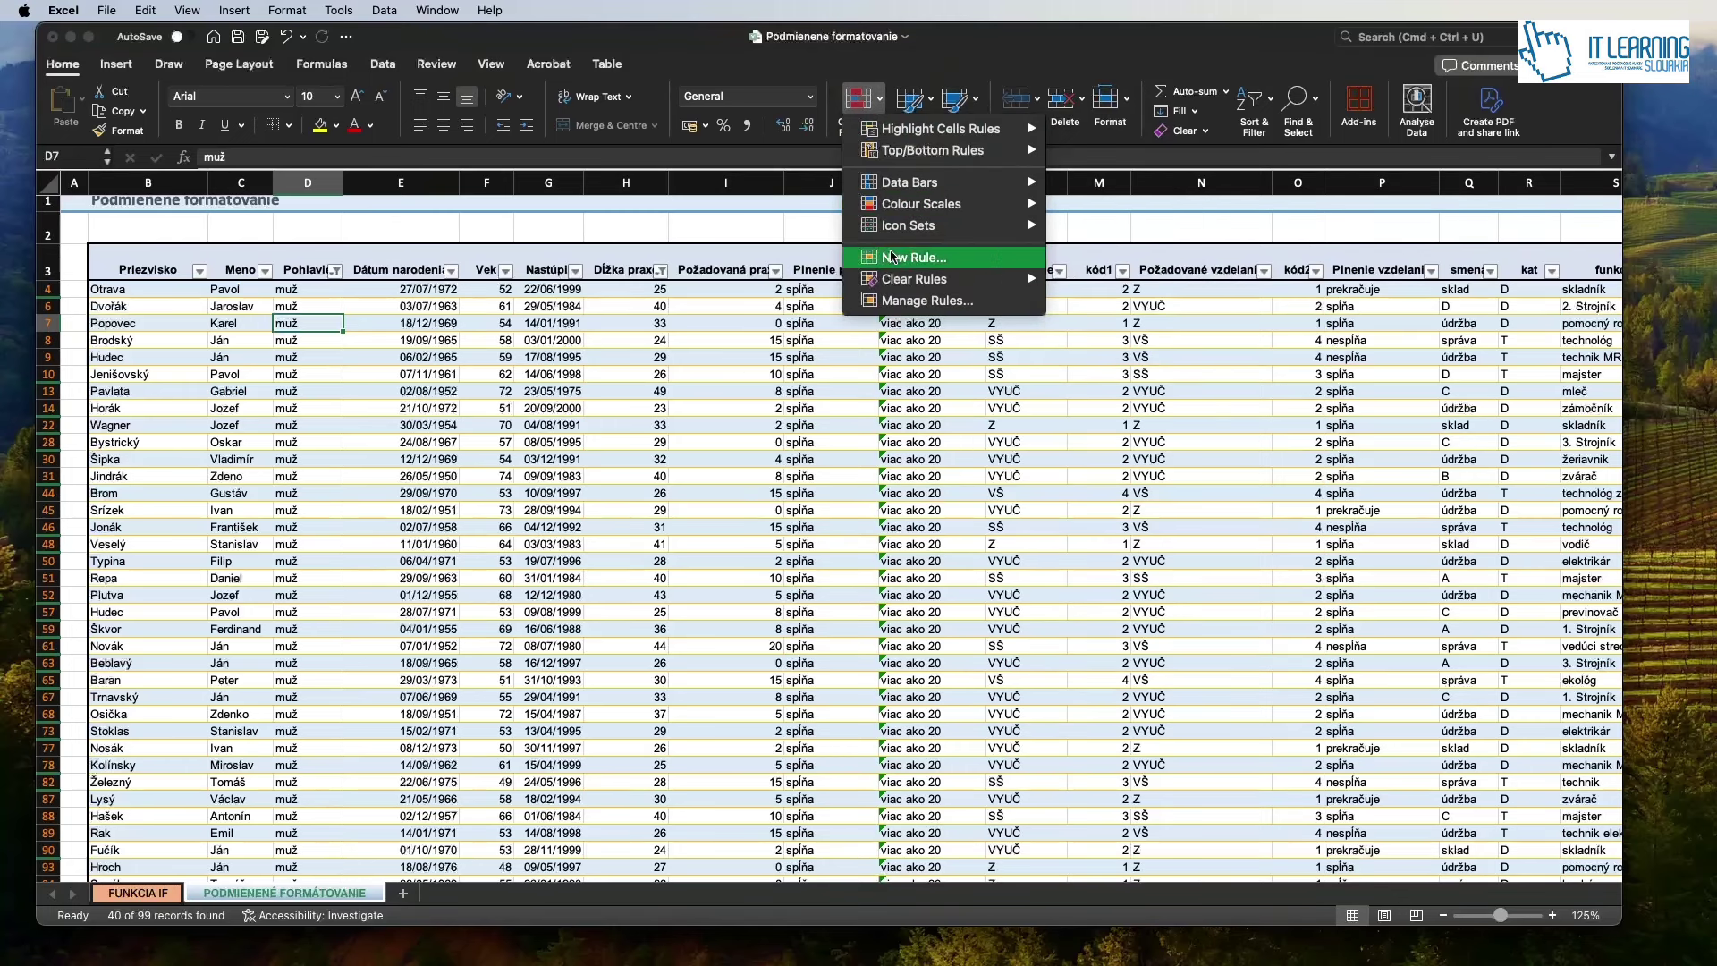
pyautogui.click(653, 288)
pyautogui.click(653, 289)
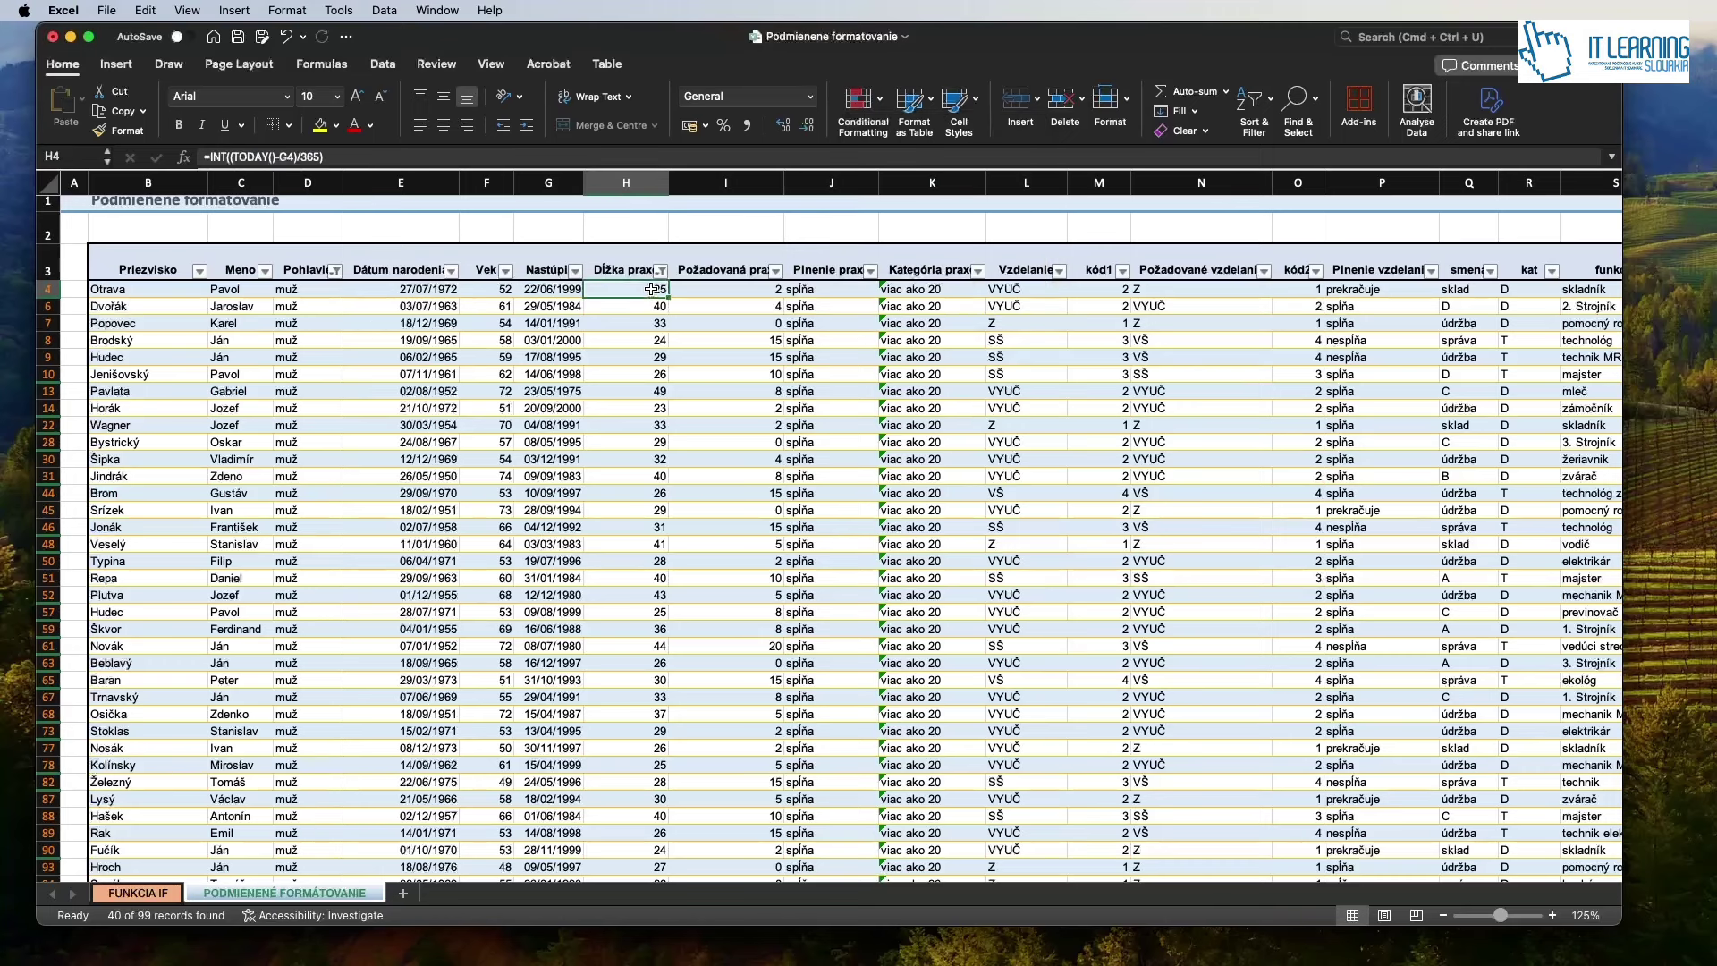
pyautogui.press('super+shift+Down')
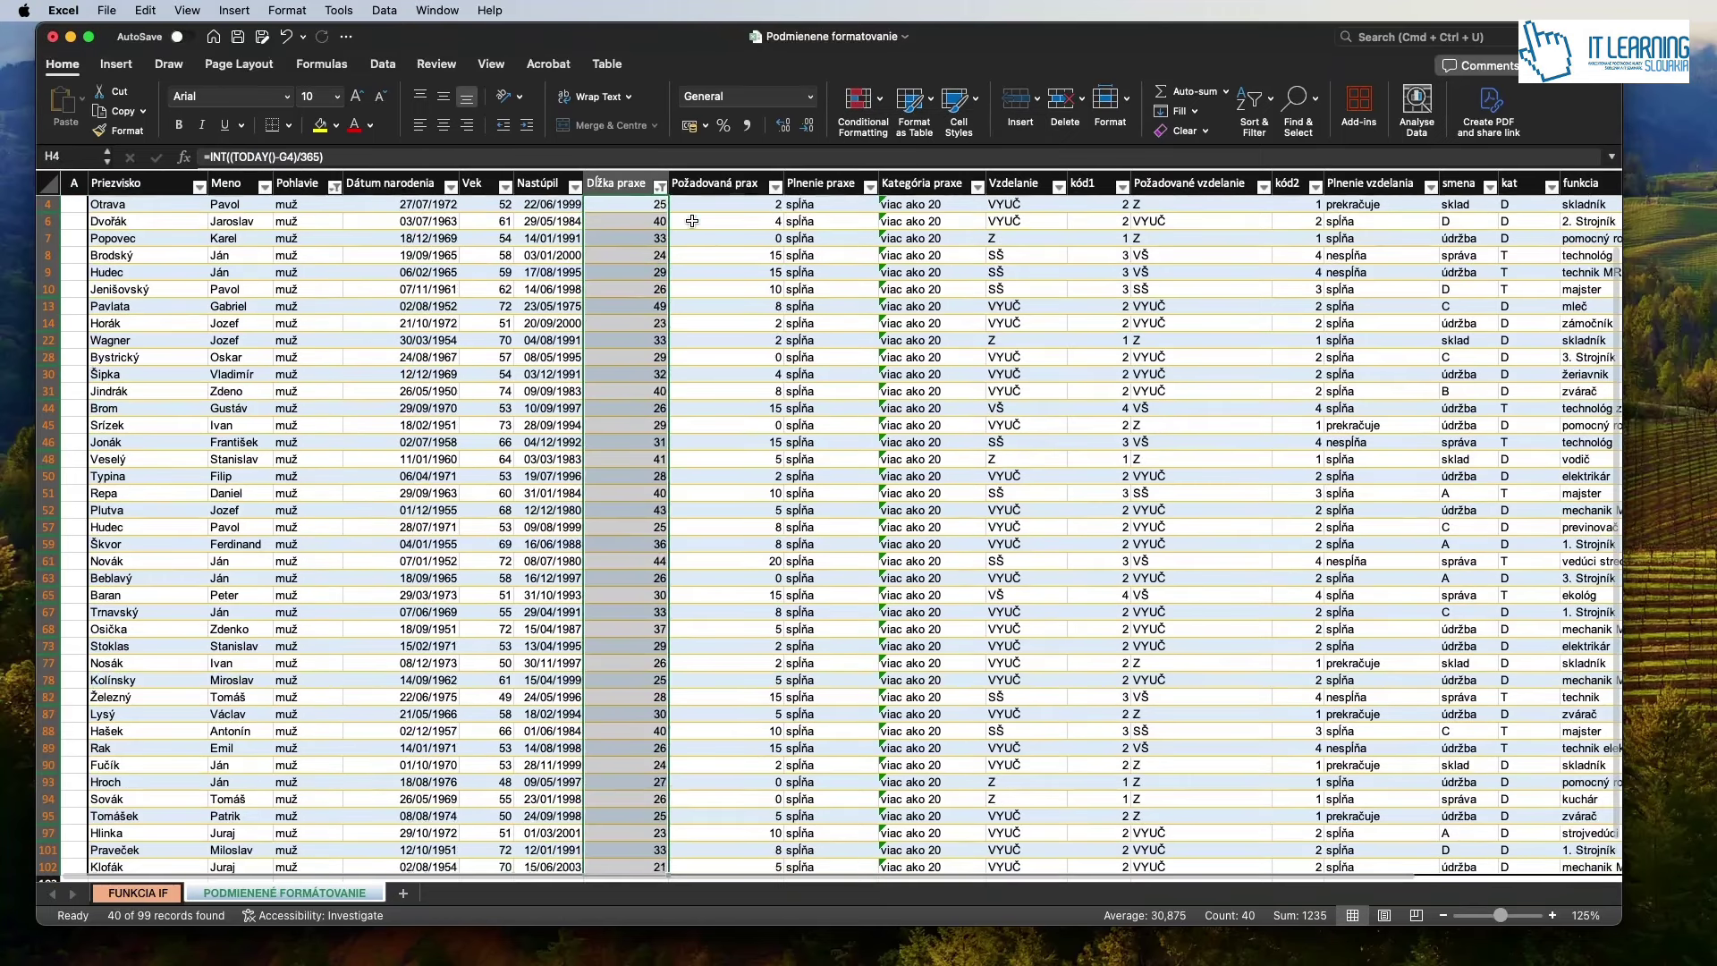
pyautogui.click(858, 100)
pyautogui.moveTo(983, 203)
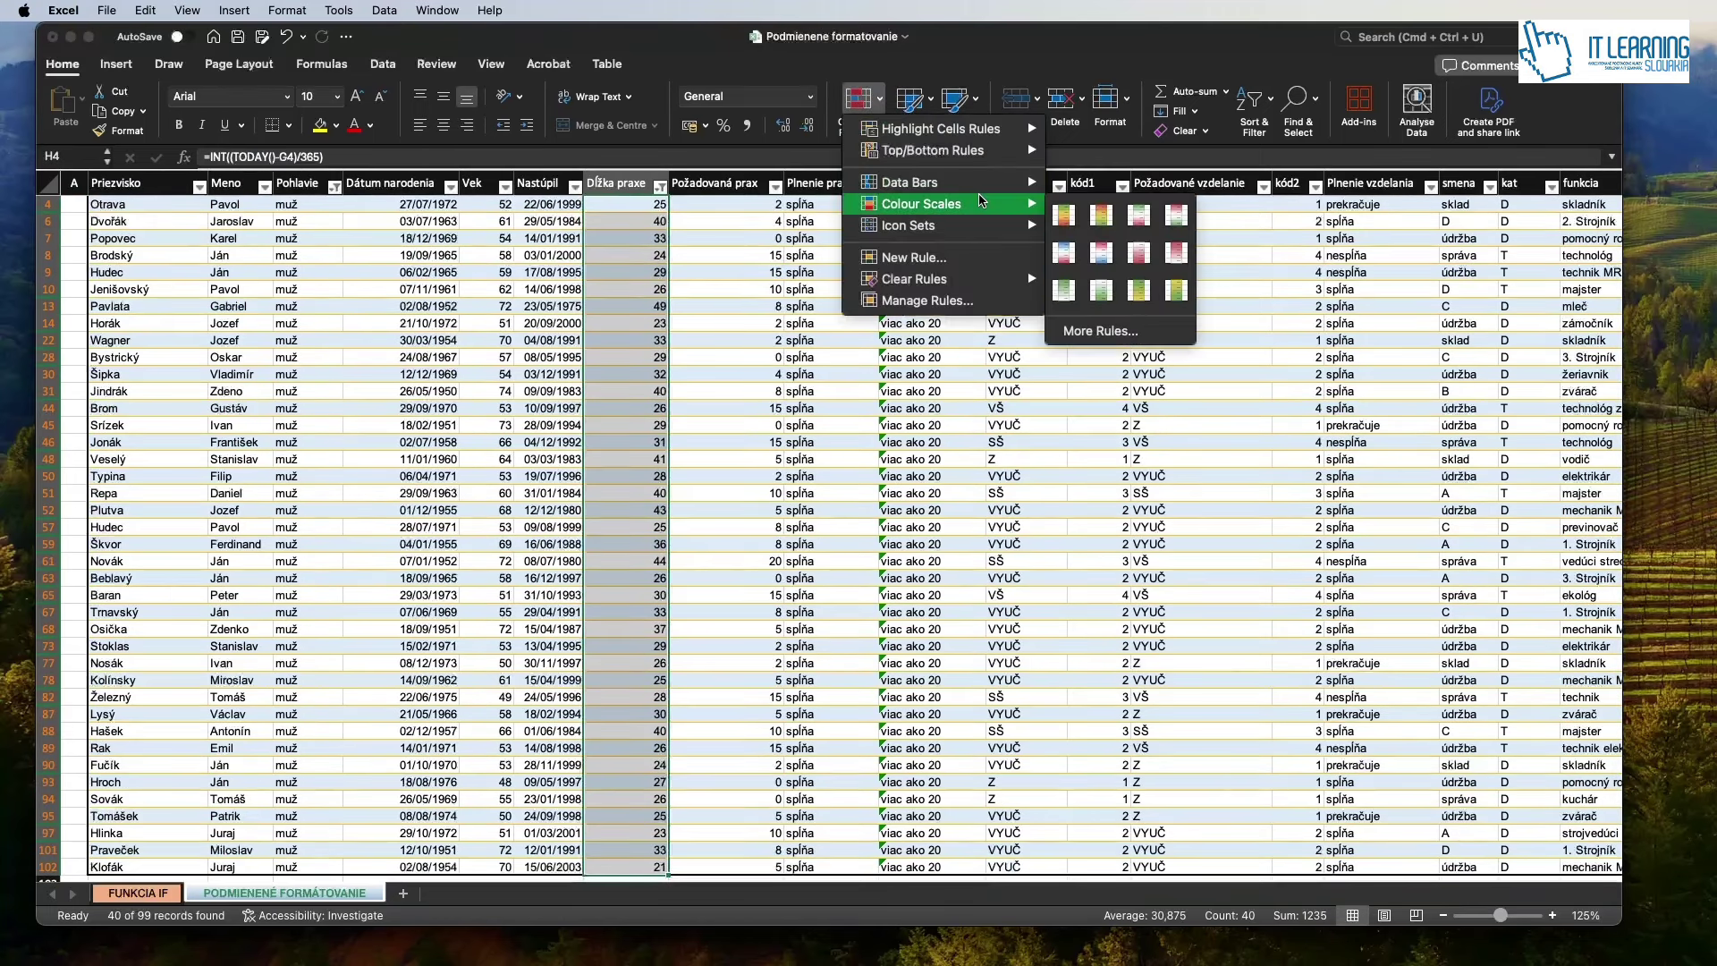
pyautogui.click(1063, 215)
pyautogui.scroll(5, 638, 534)
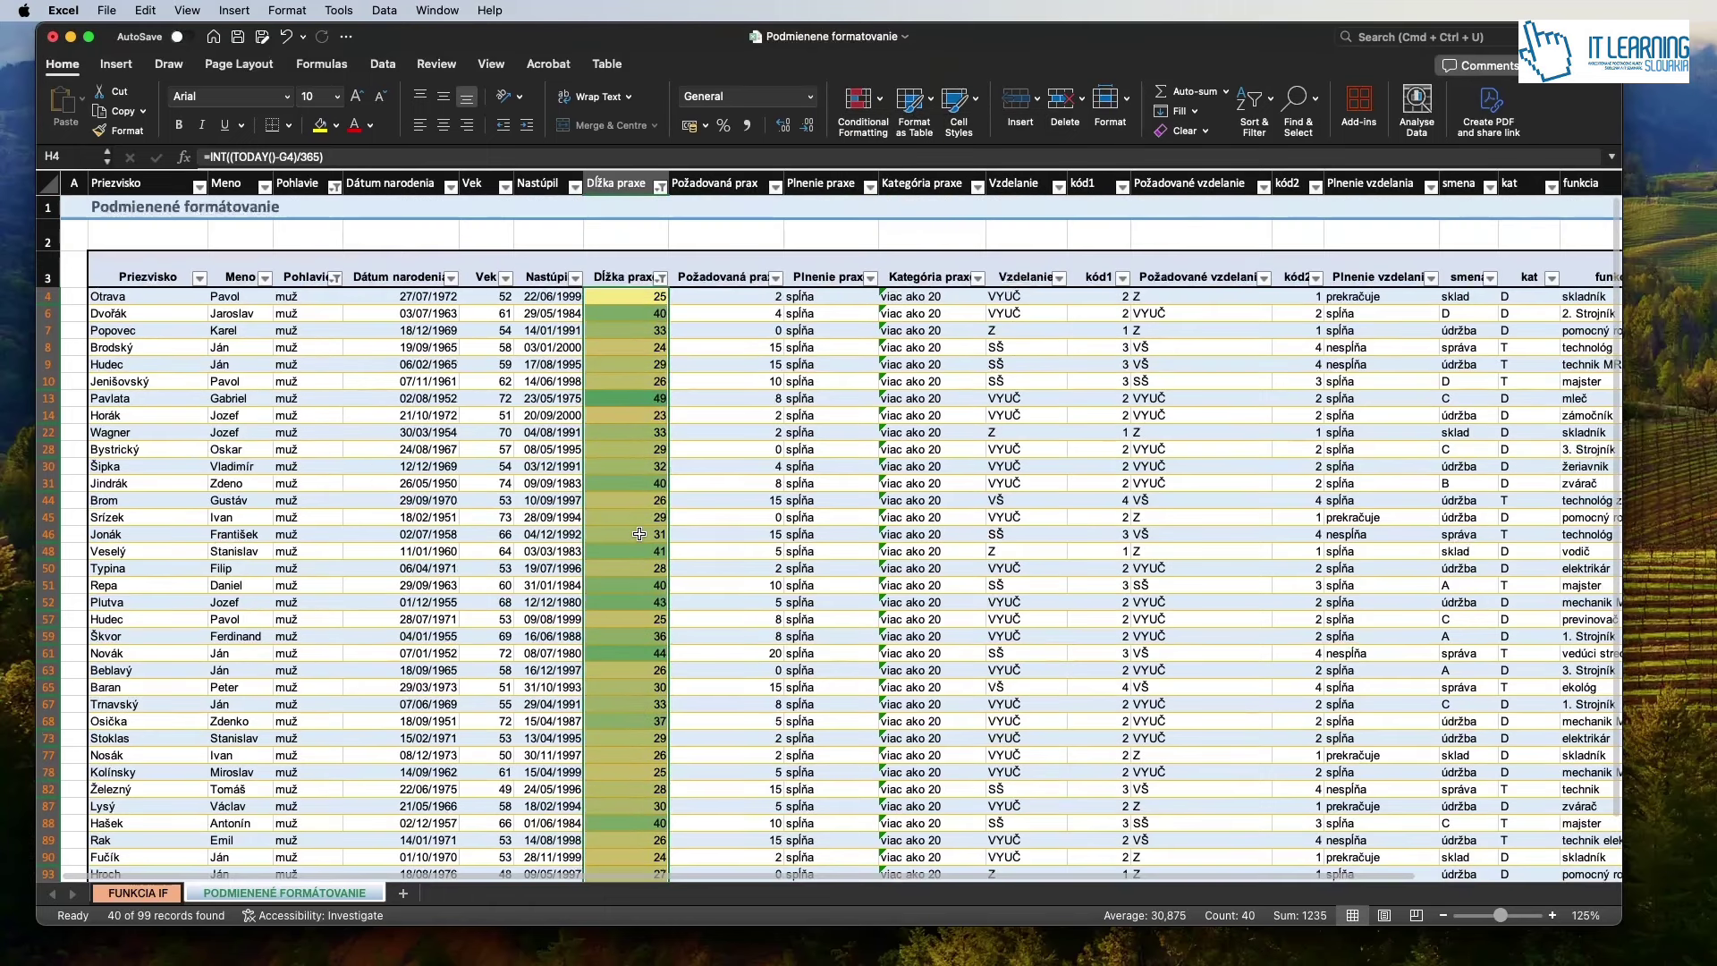
pyautogui.click(722, 398)
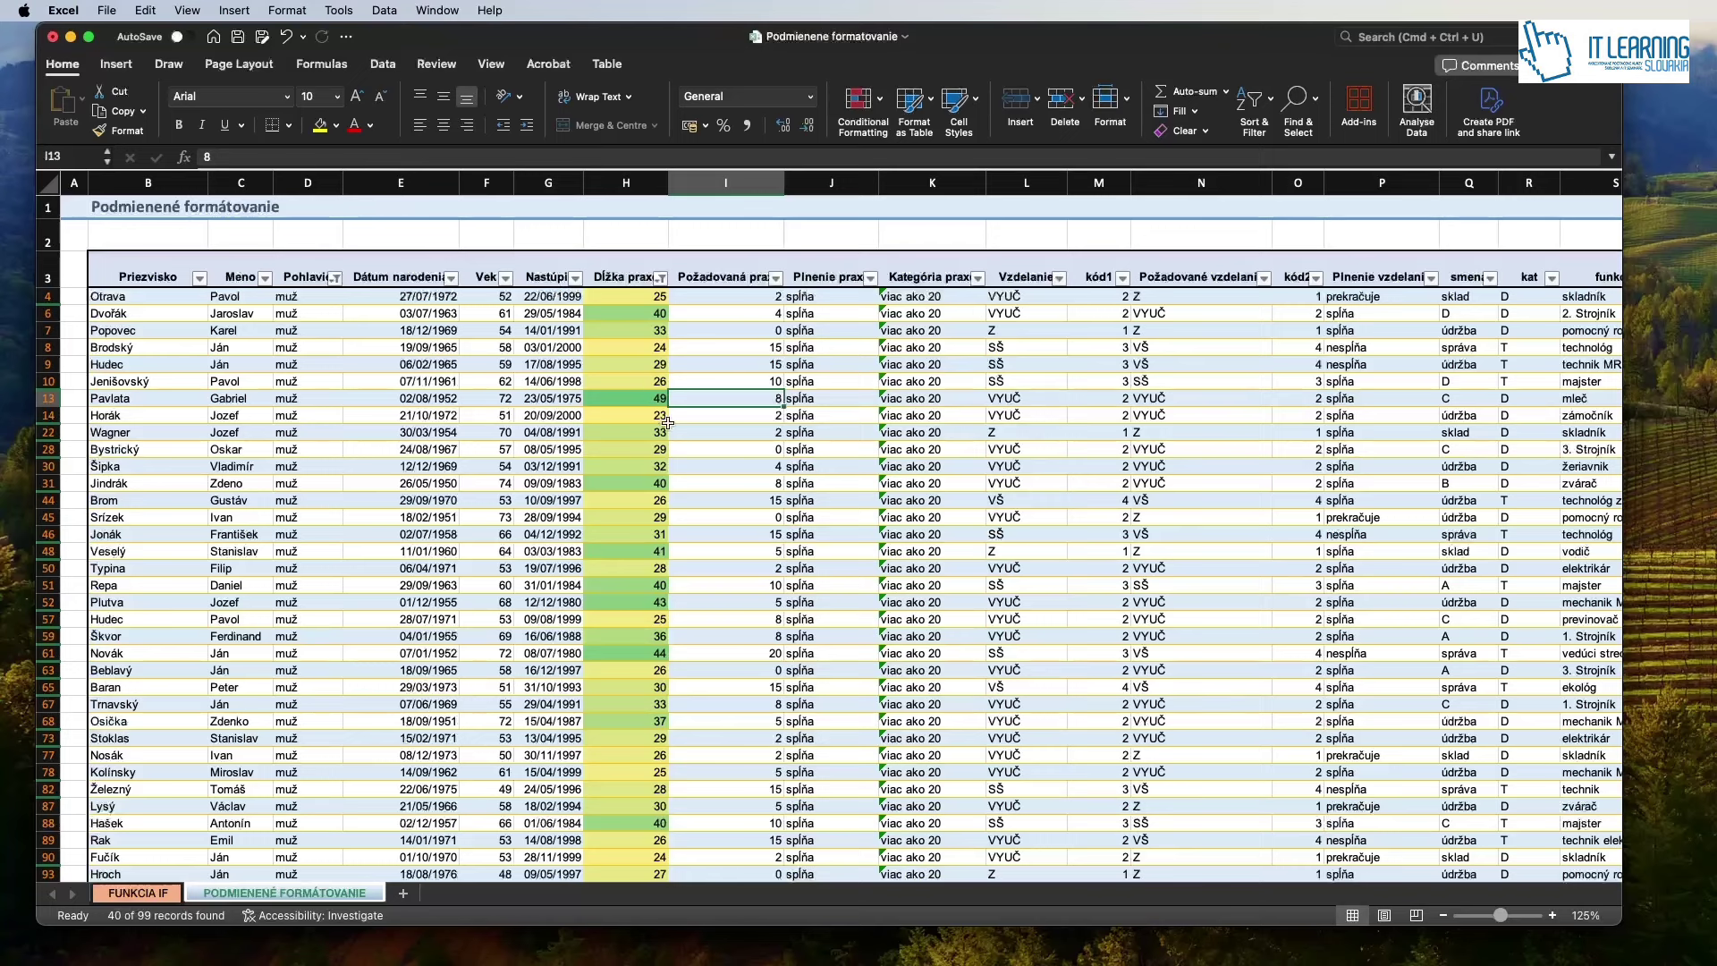
pyautogui.scroll(-3, 666, 424)
pyautogui.scroll(-1, 666, 456)
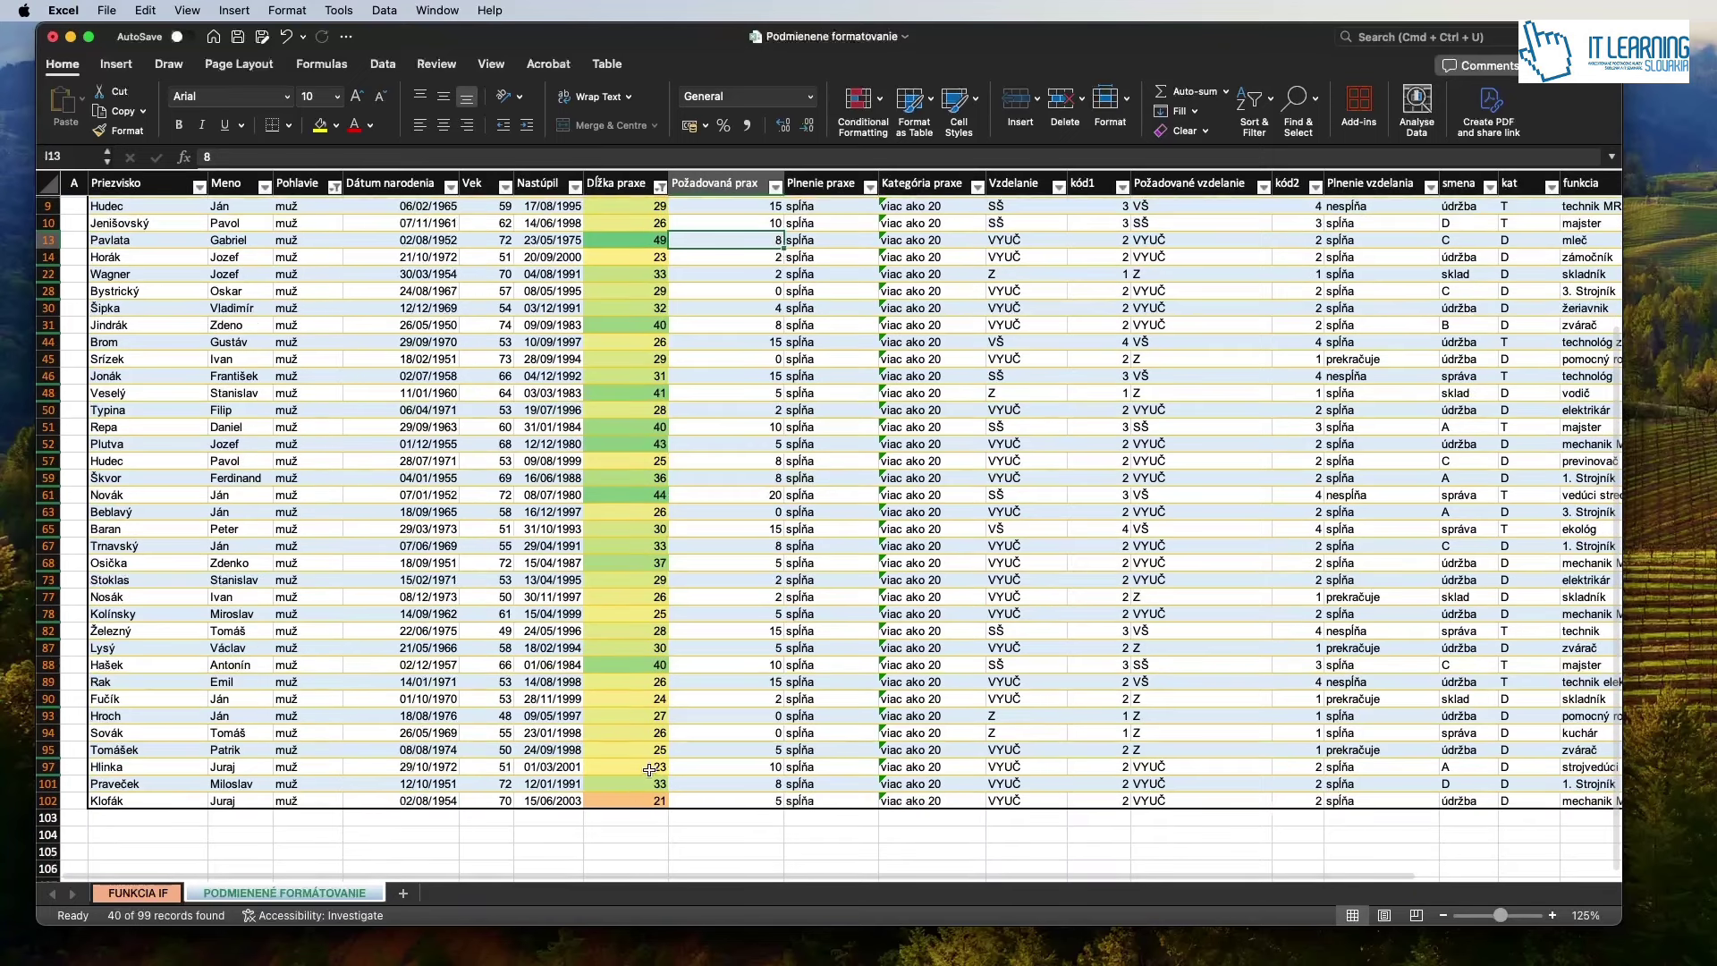
pyautogui.scroll(5, 671, 719)
pyautogui.scroll(-1, 671, 719)
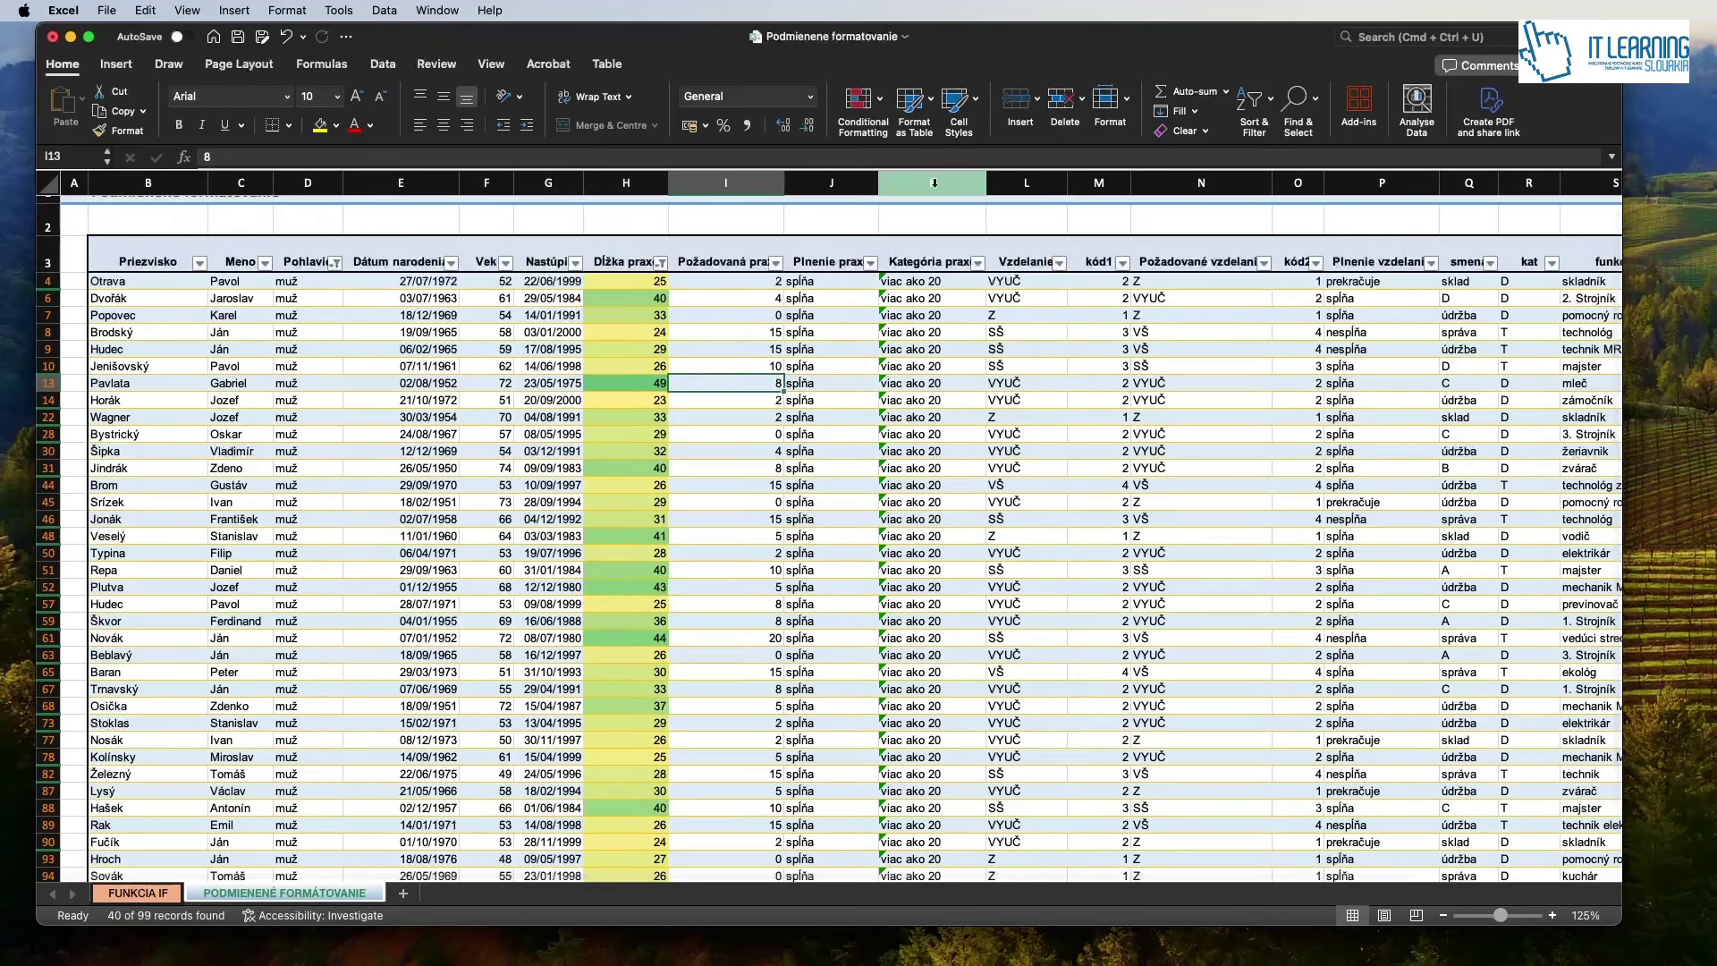
pyautogui.click(858, 100)
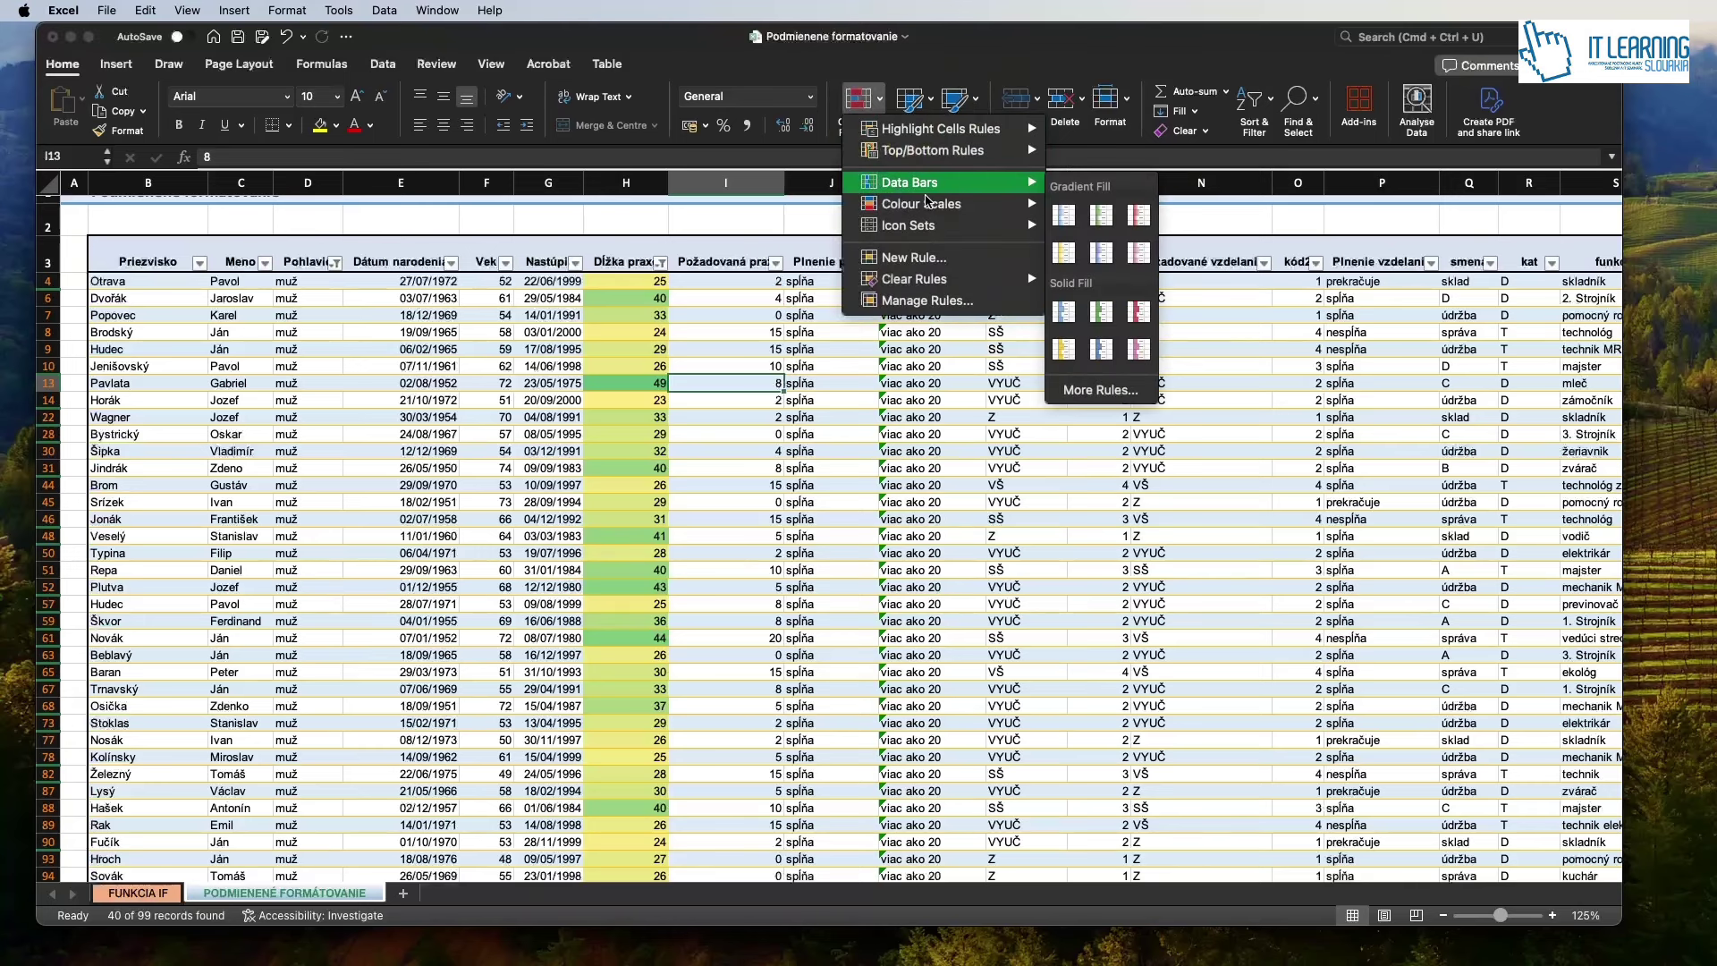
pyautogui.moveTo(927, 202)
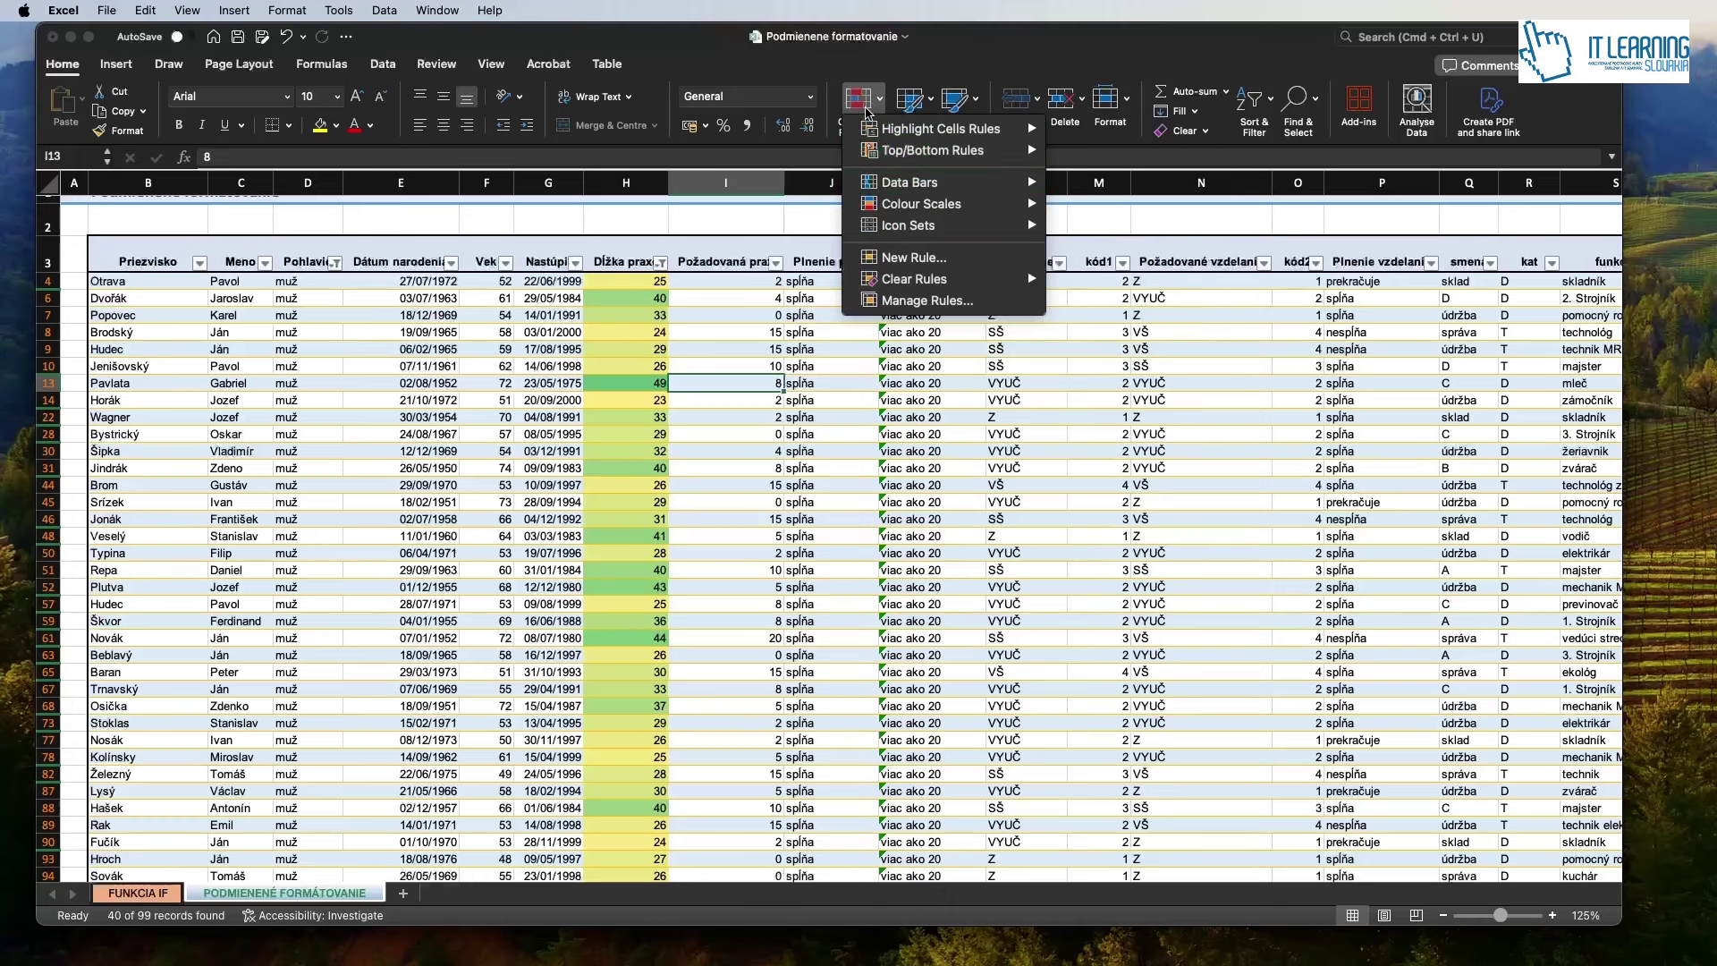
pyautogui.click(865, 111)
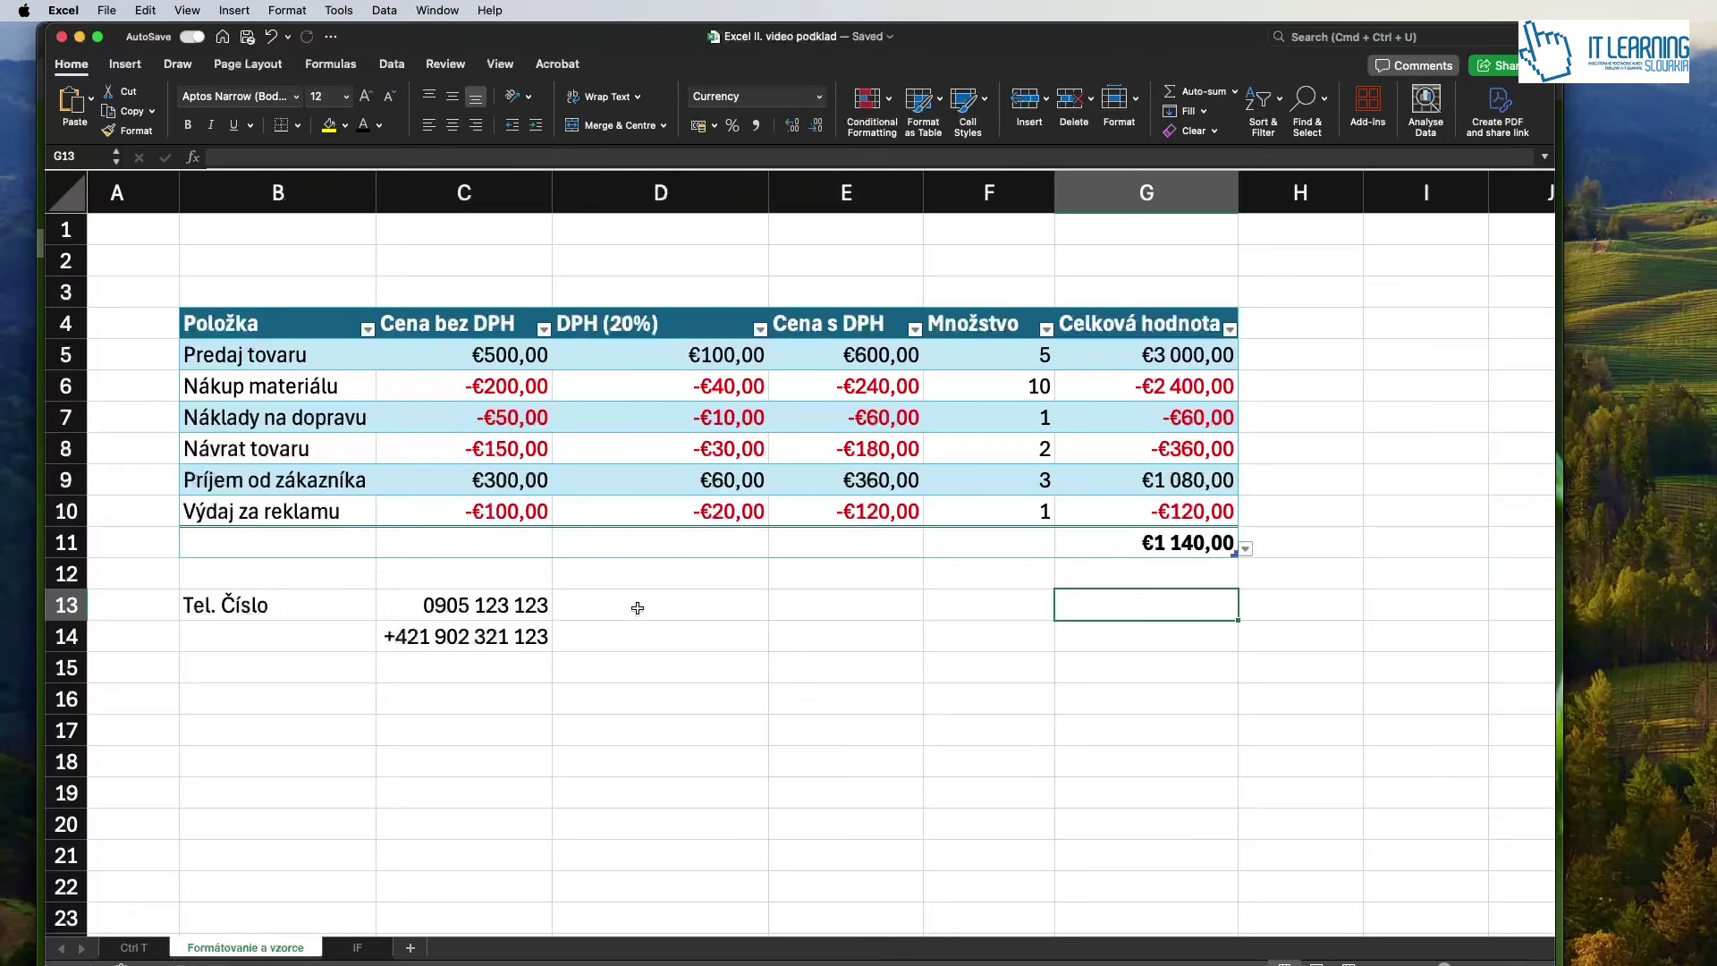
# Enter a phone number with a leading zero in cell D13 of the Formátovanie a vzorce sheet in the Excel II. video podklad workbook.
pyautogui.click(584, 606)
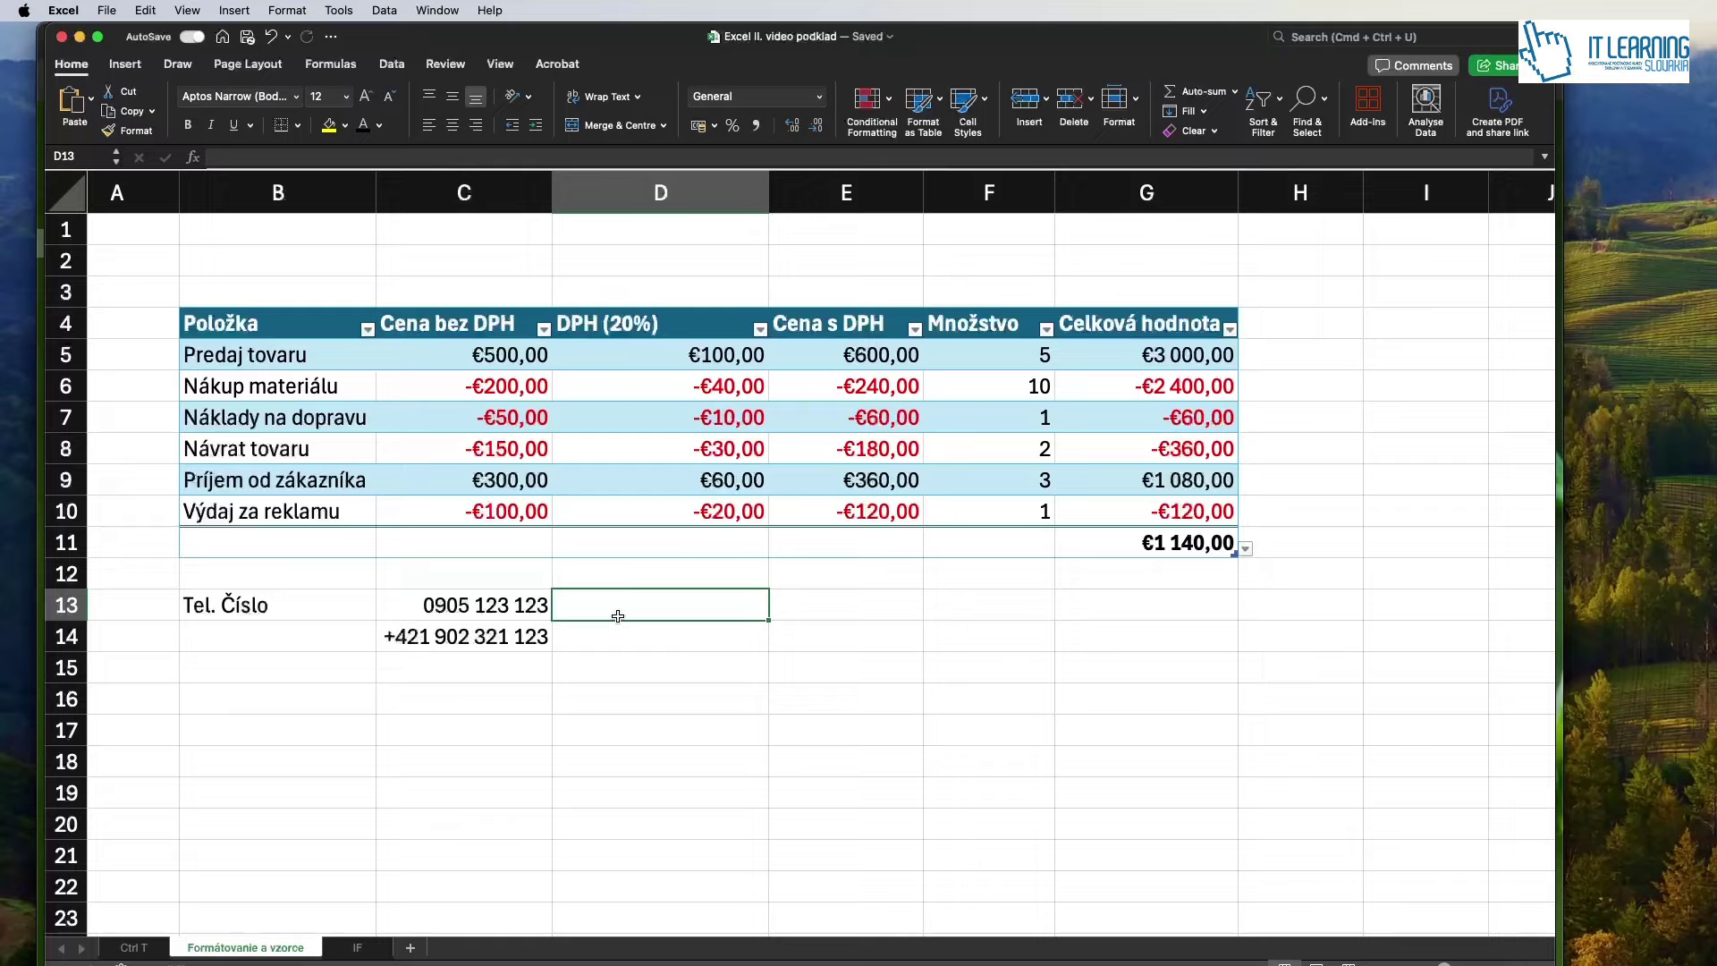
pyautogui.write('0910')
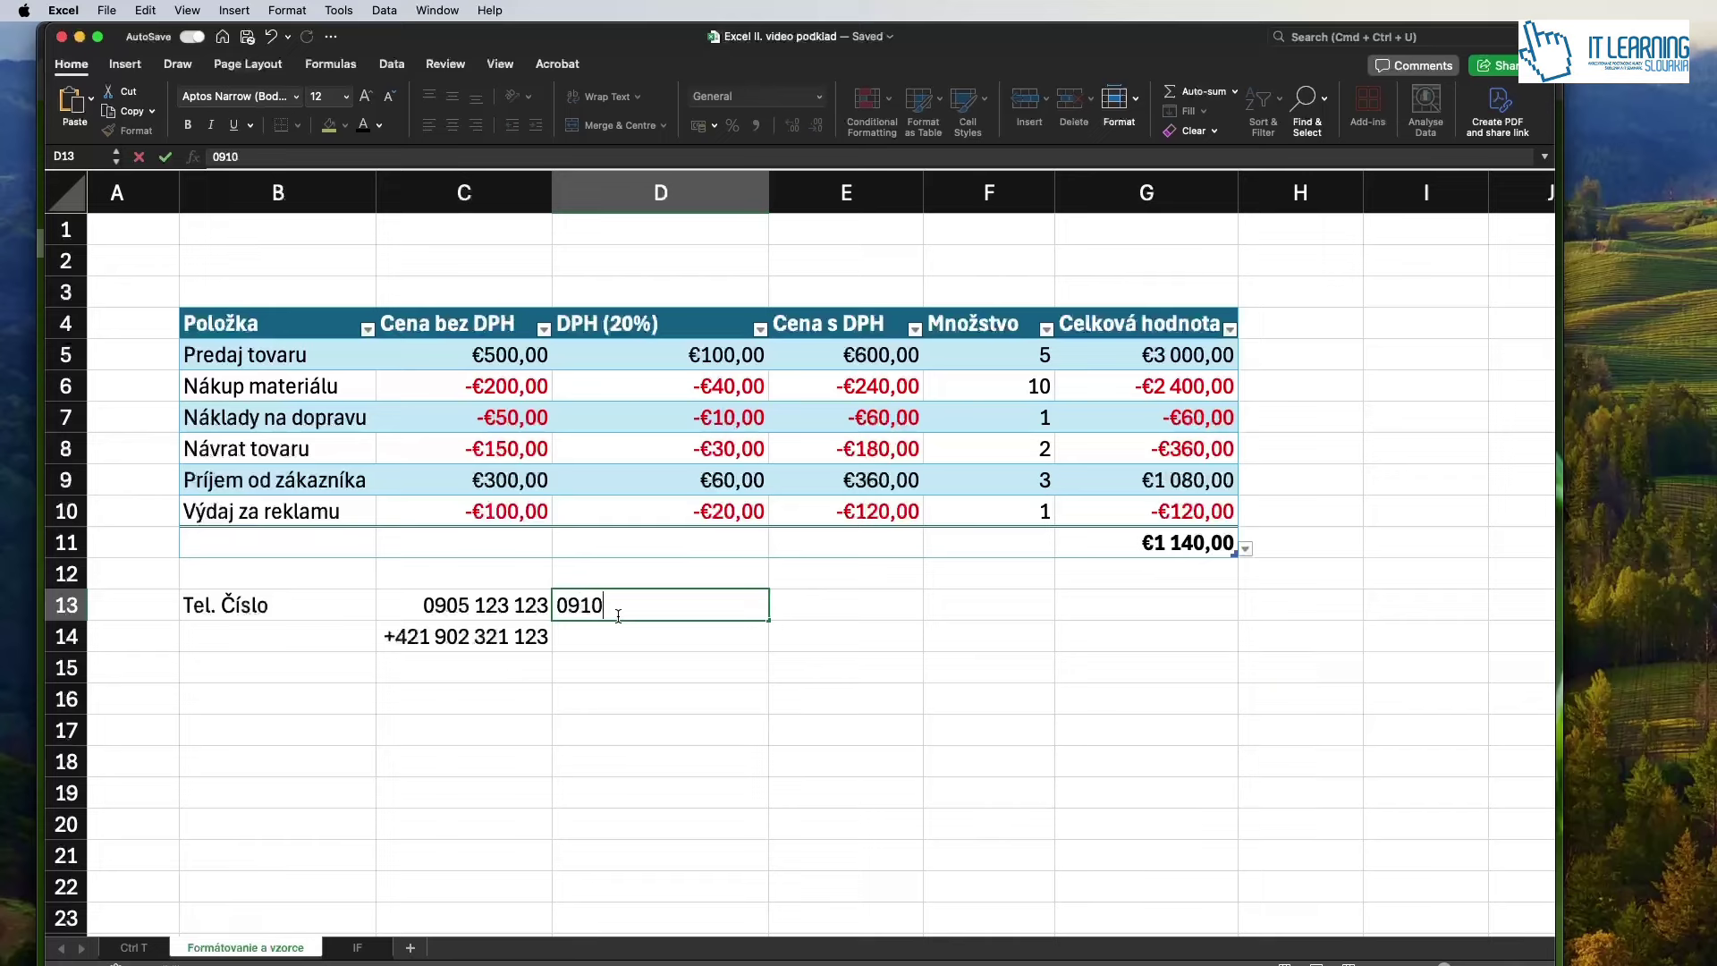
pyautogui.write(' 123 123')
pyautogui.press('Return')
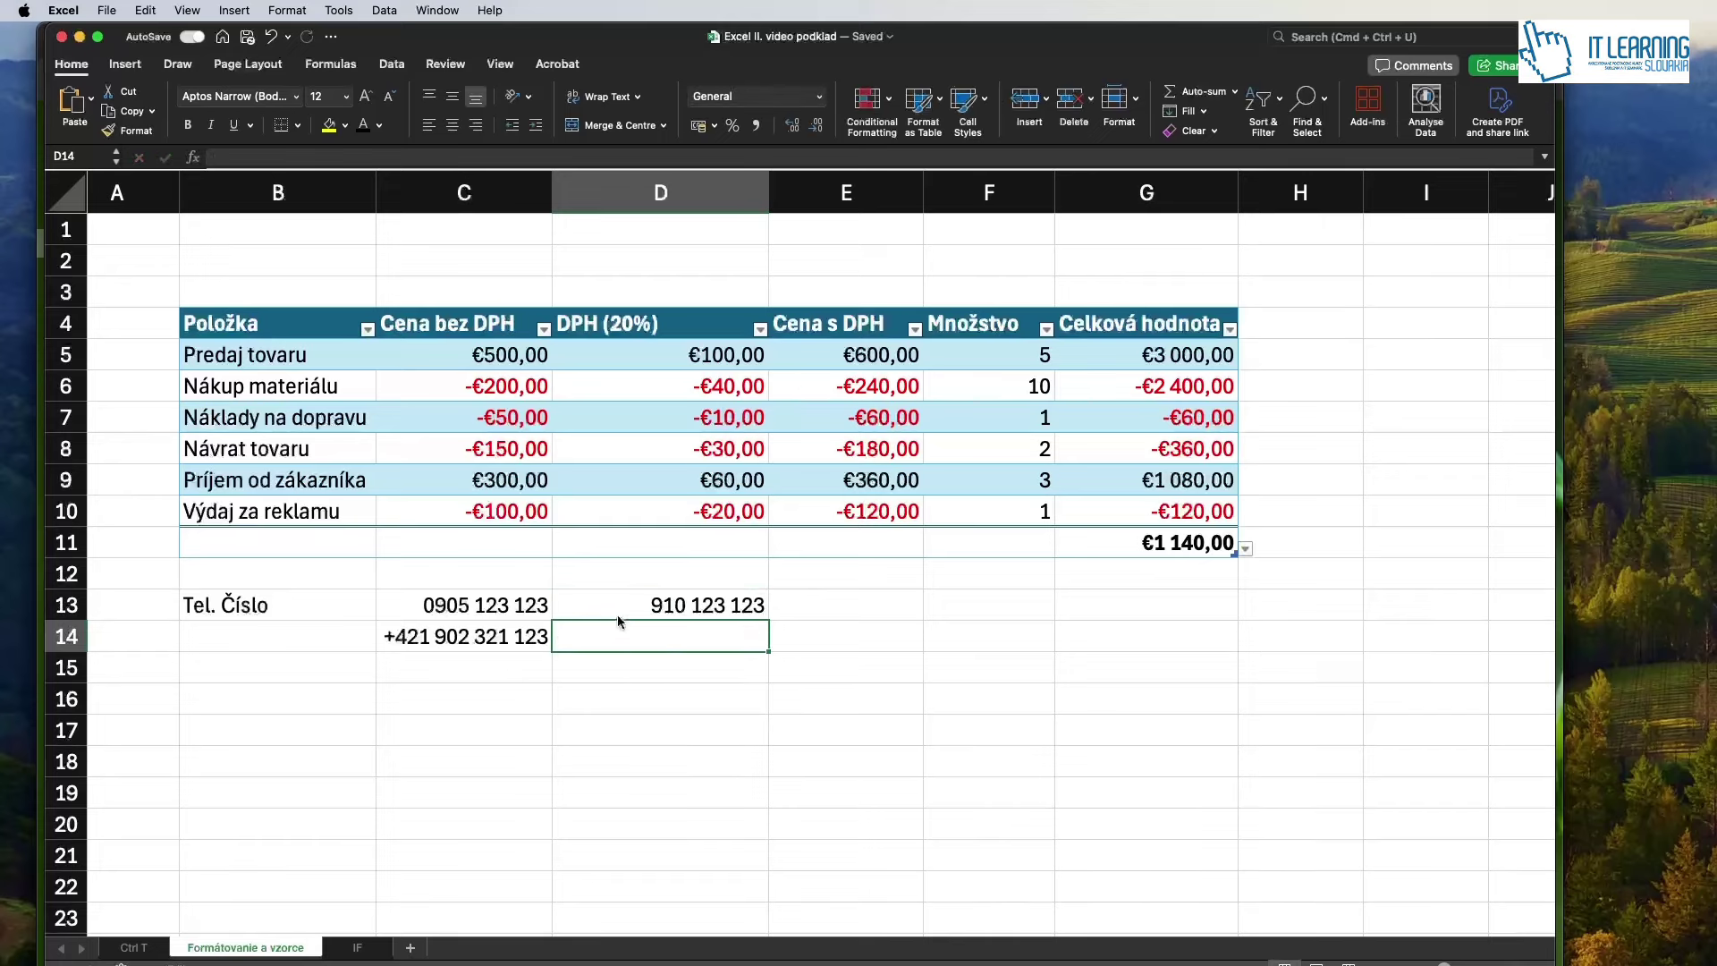
# Apply the custom number format "0"# ##0 to the phone number in cell D13.
pyautogui.rightClick(722, 612)
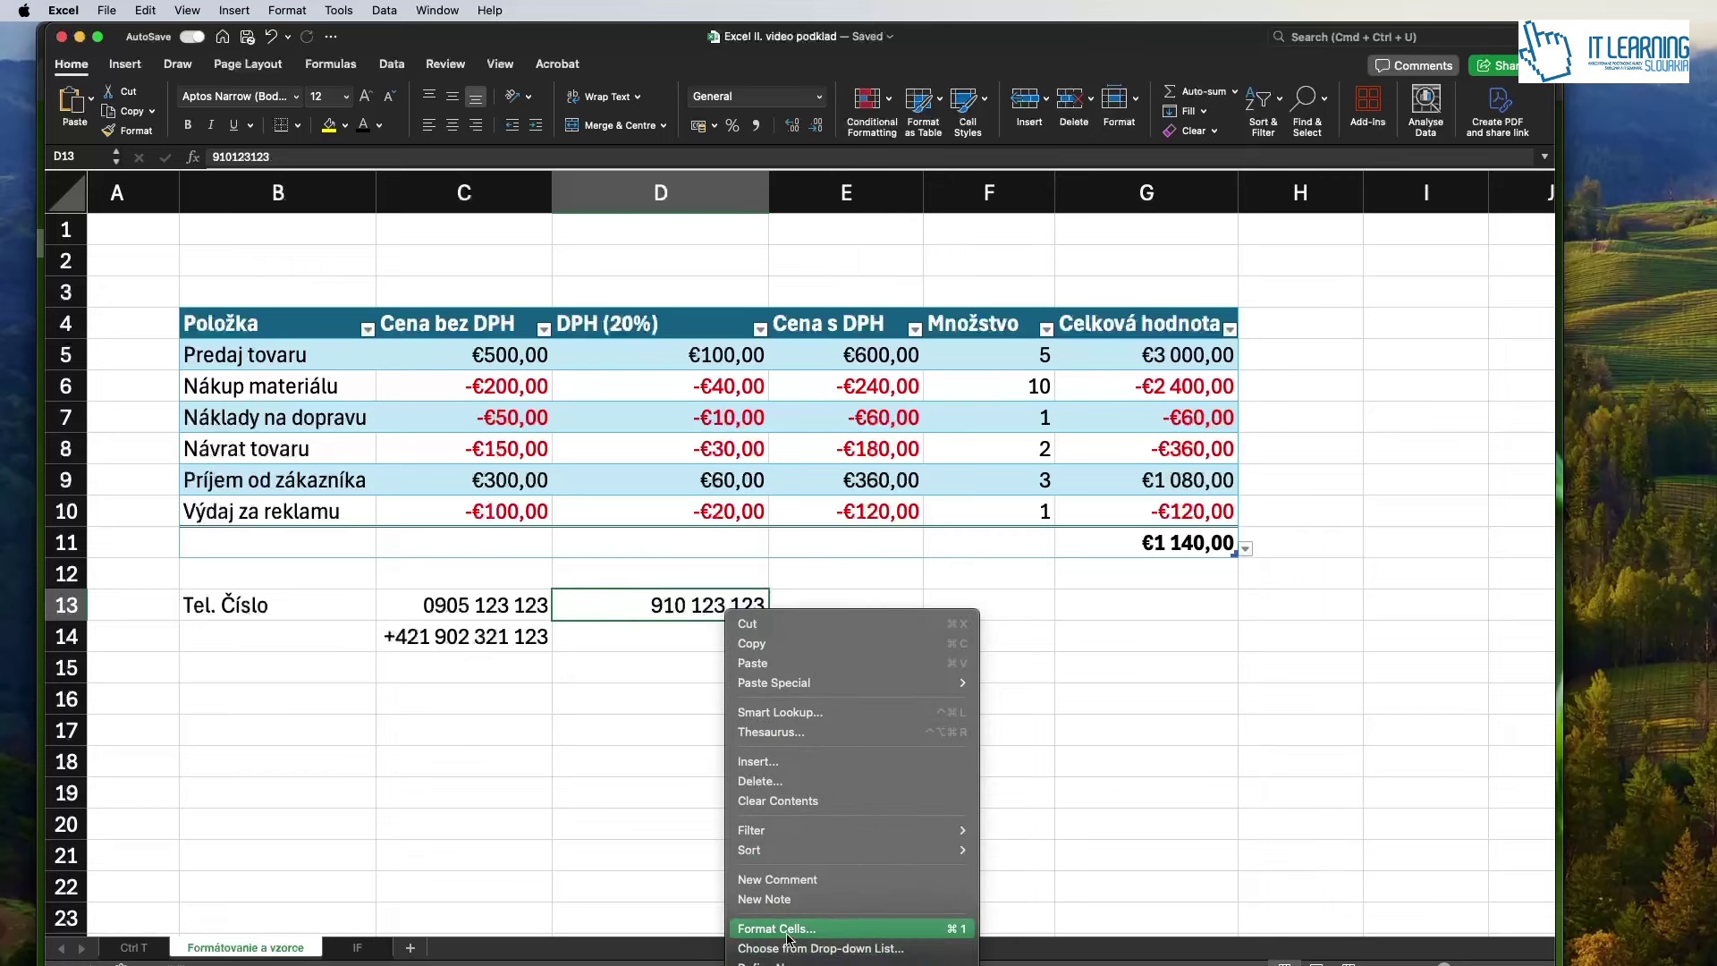
pyautogui.click(820, 930)
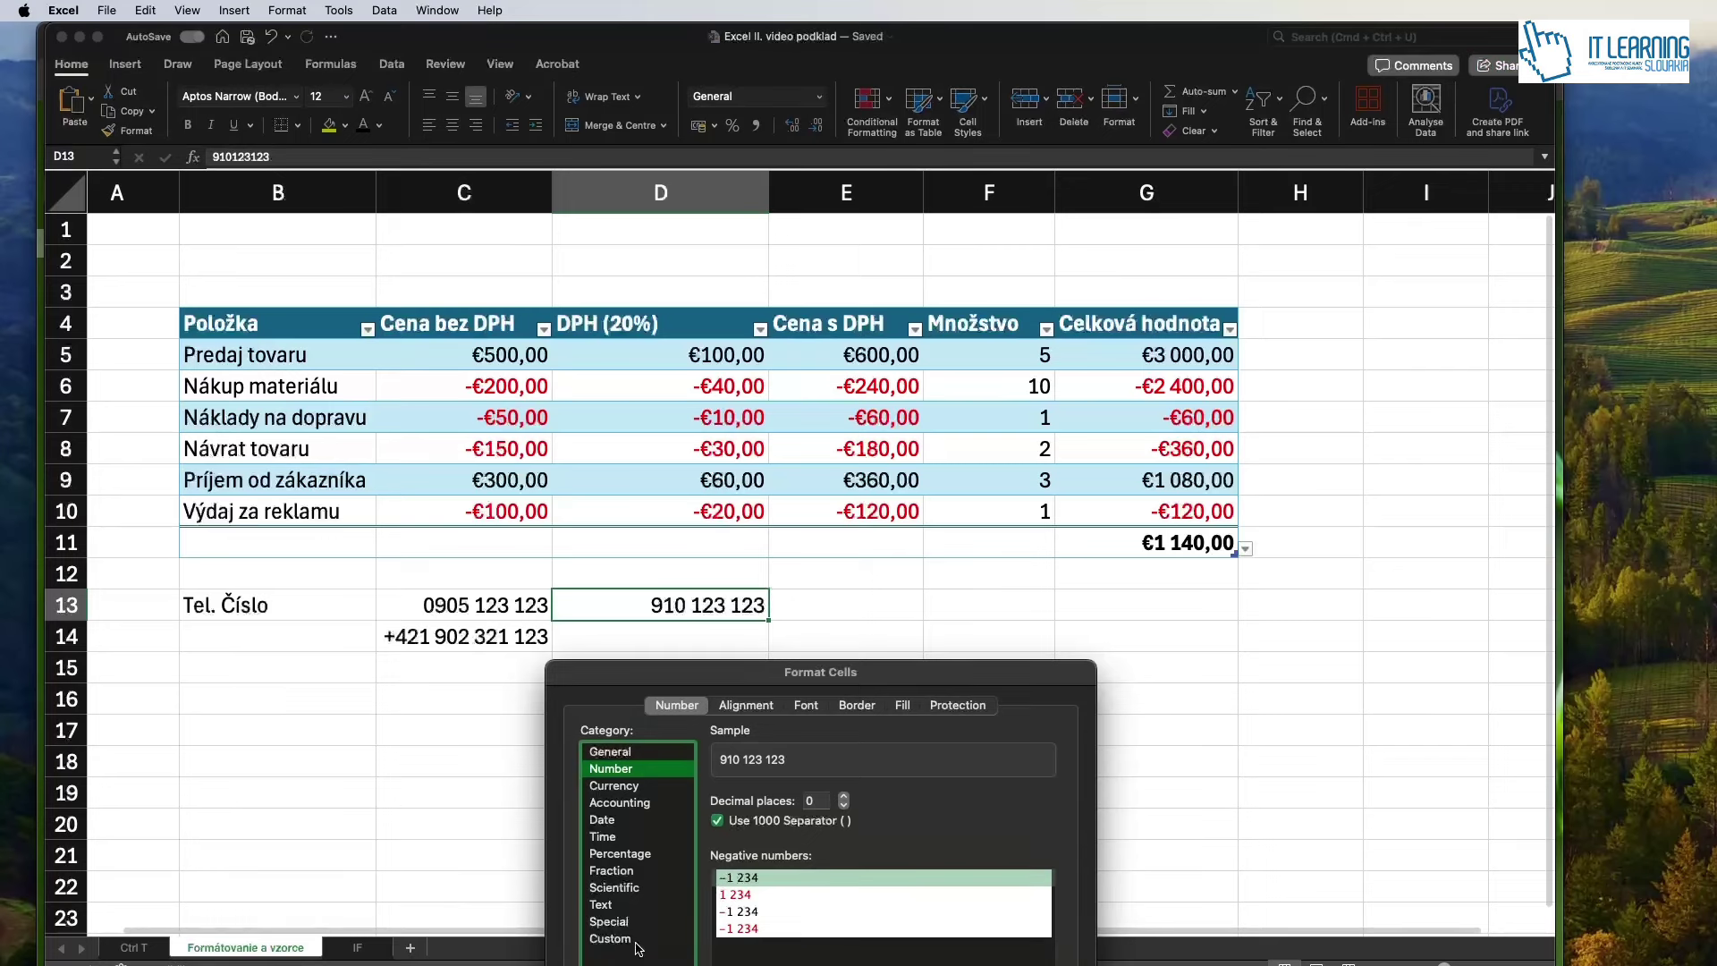
pyautogui.click(629, 946)
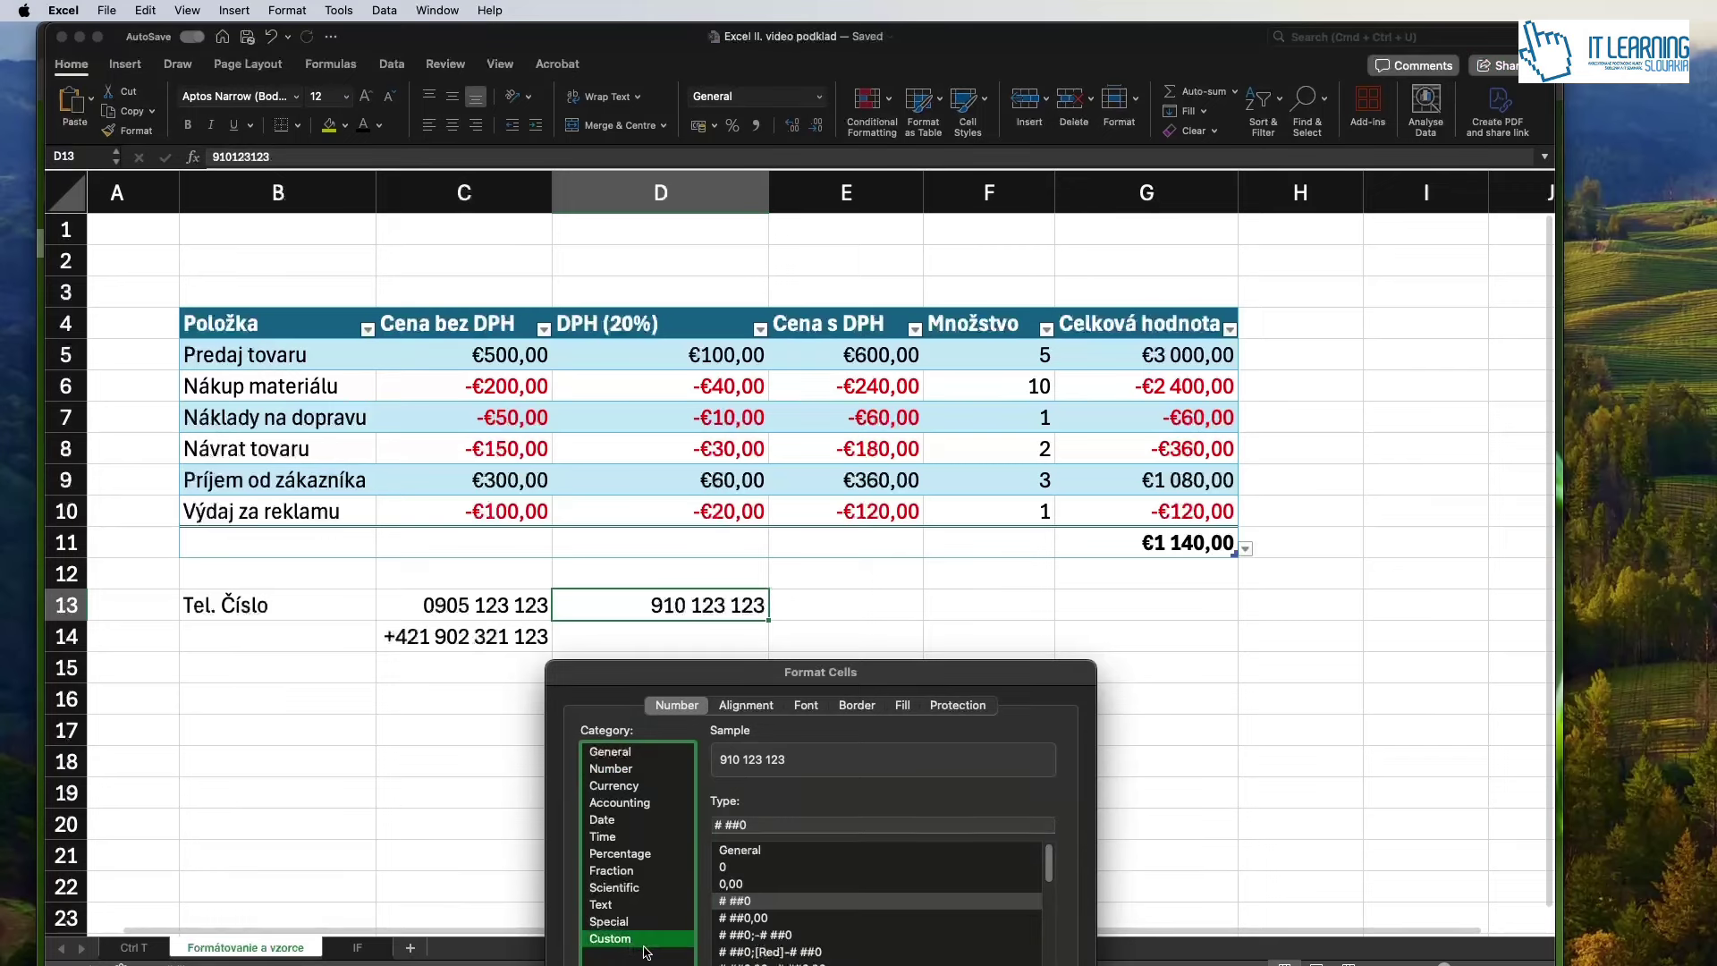
pyautogui.click(747, 903)
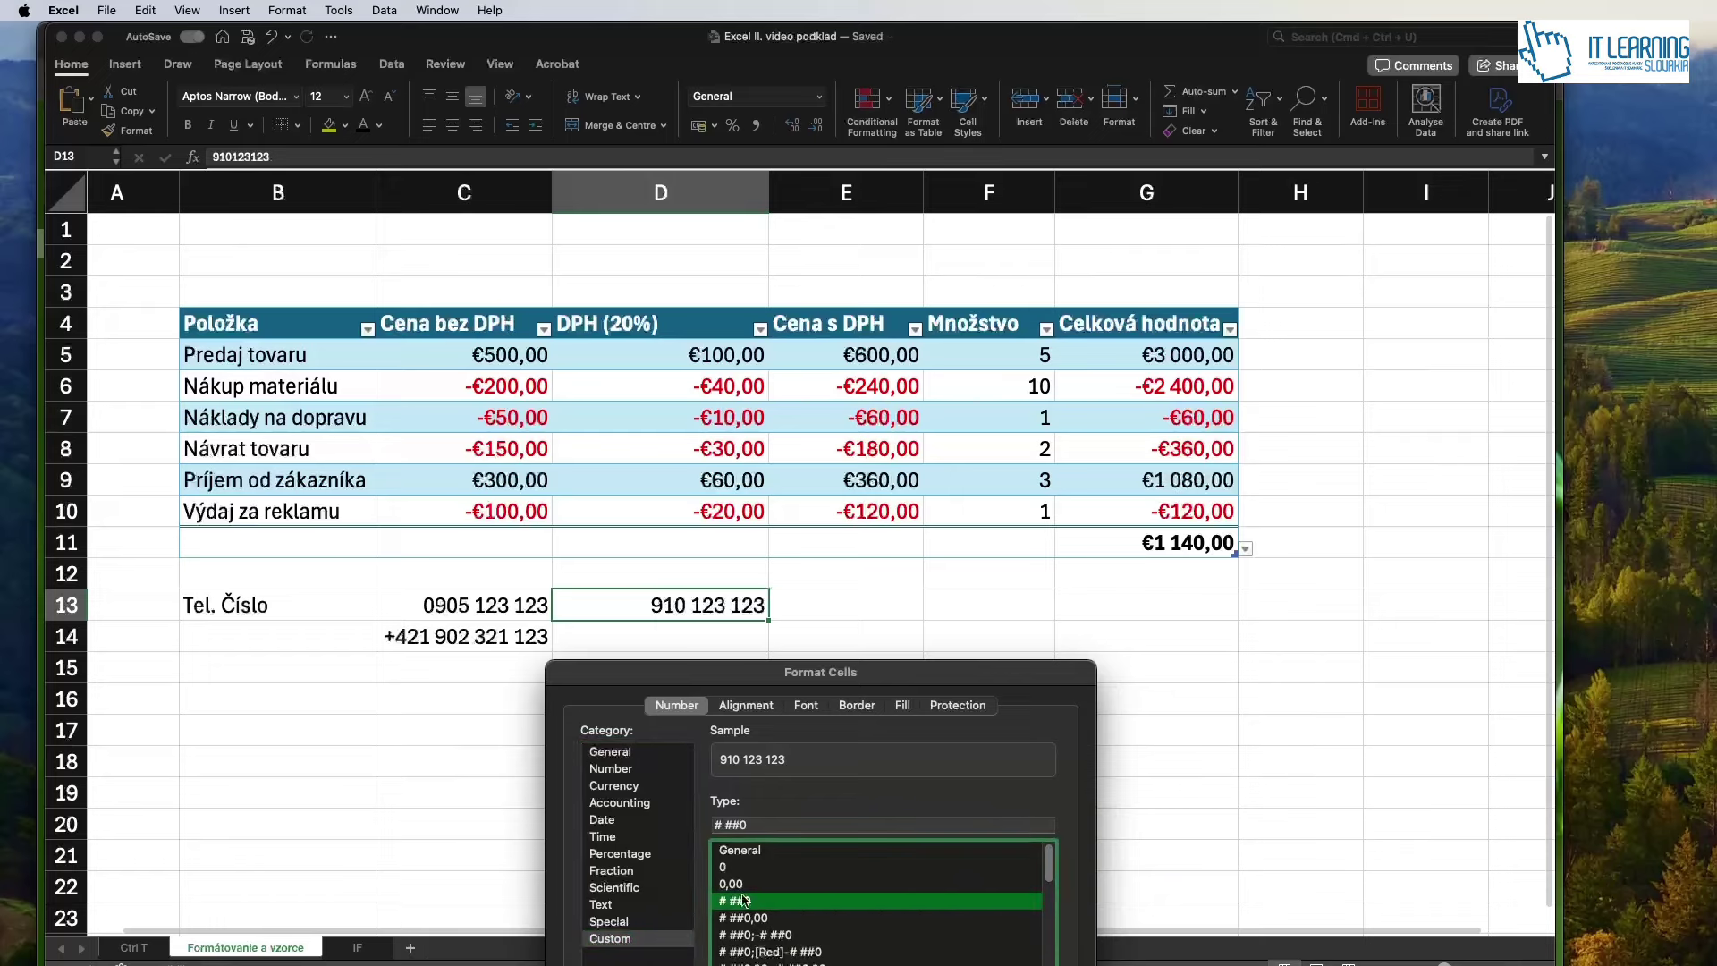
pyautogui.click(716, 827)
pyautogui.write('"')
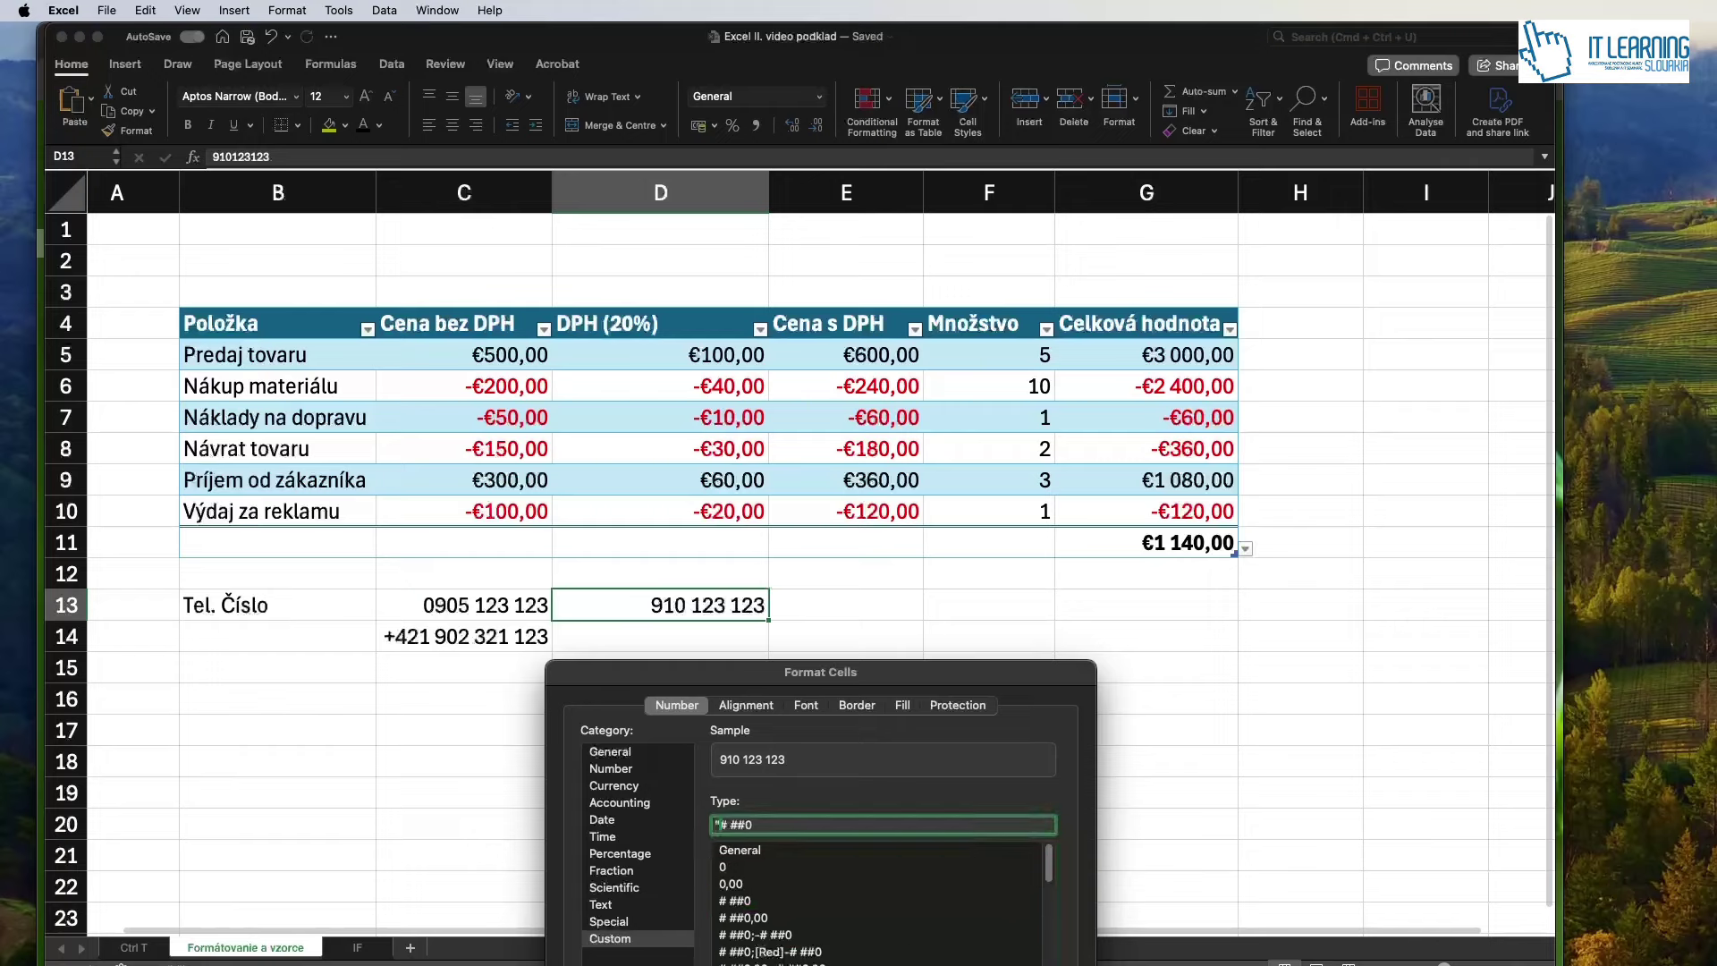
pyautogui.write('0"')
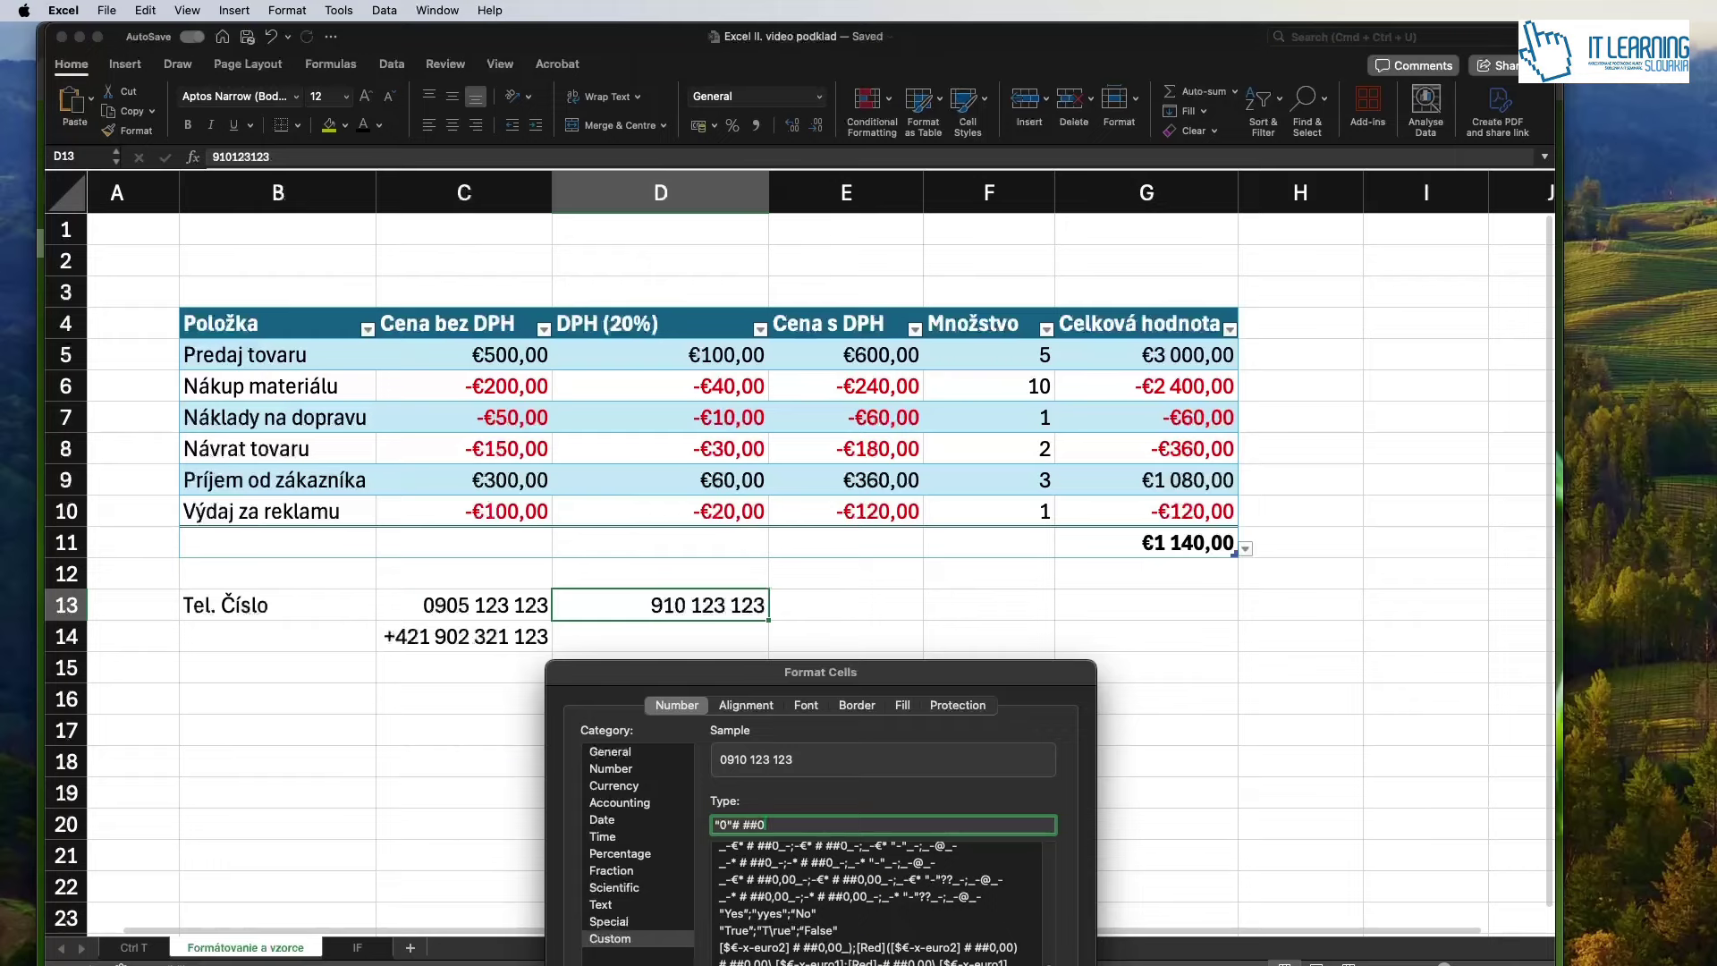
pyautogui.press('Return')
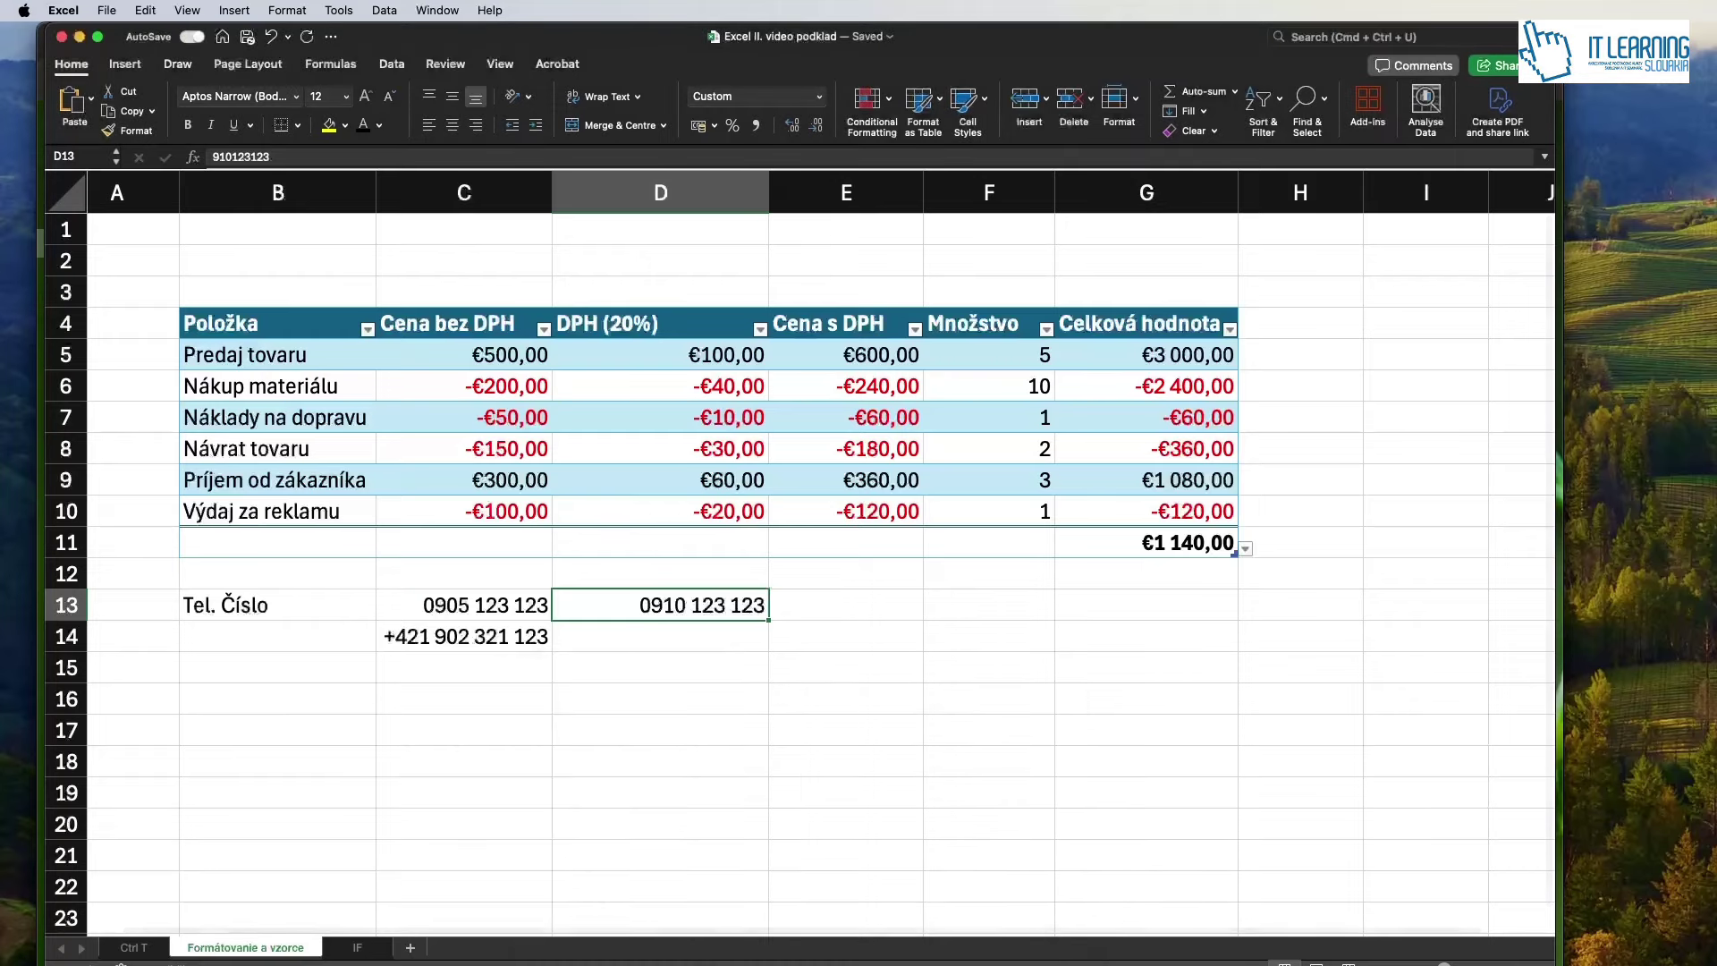
# Enter a phone number without its leading zero in cell D14.
pyautogui.click(680, 640)
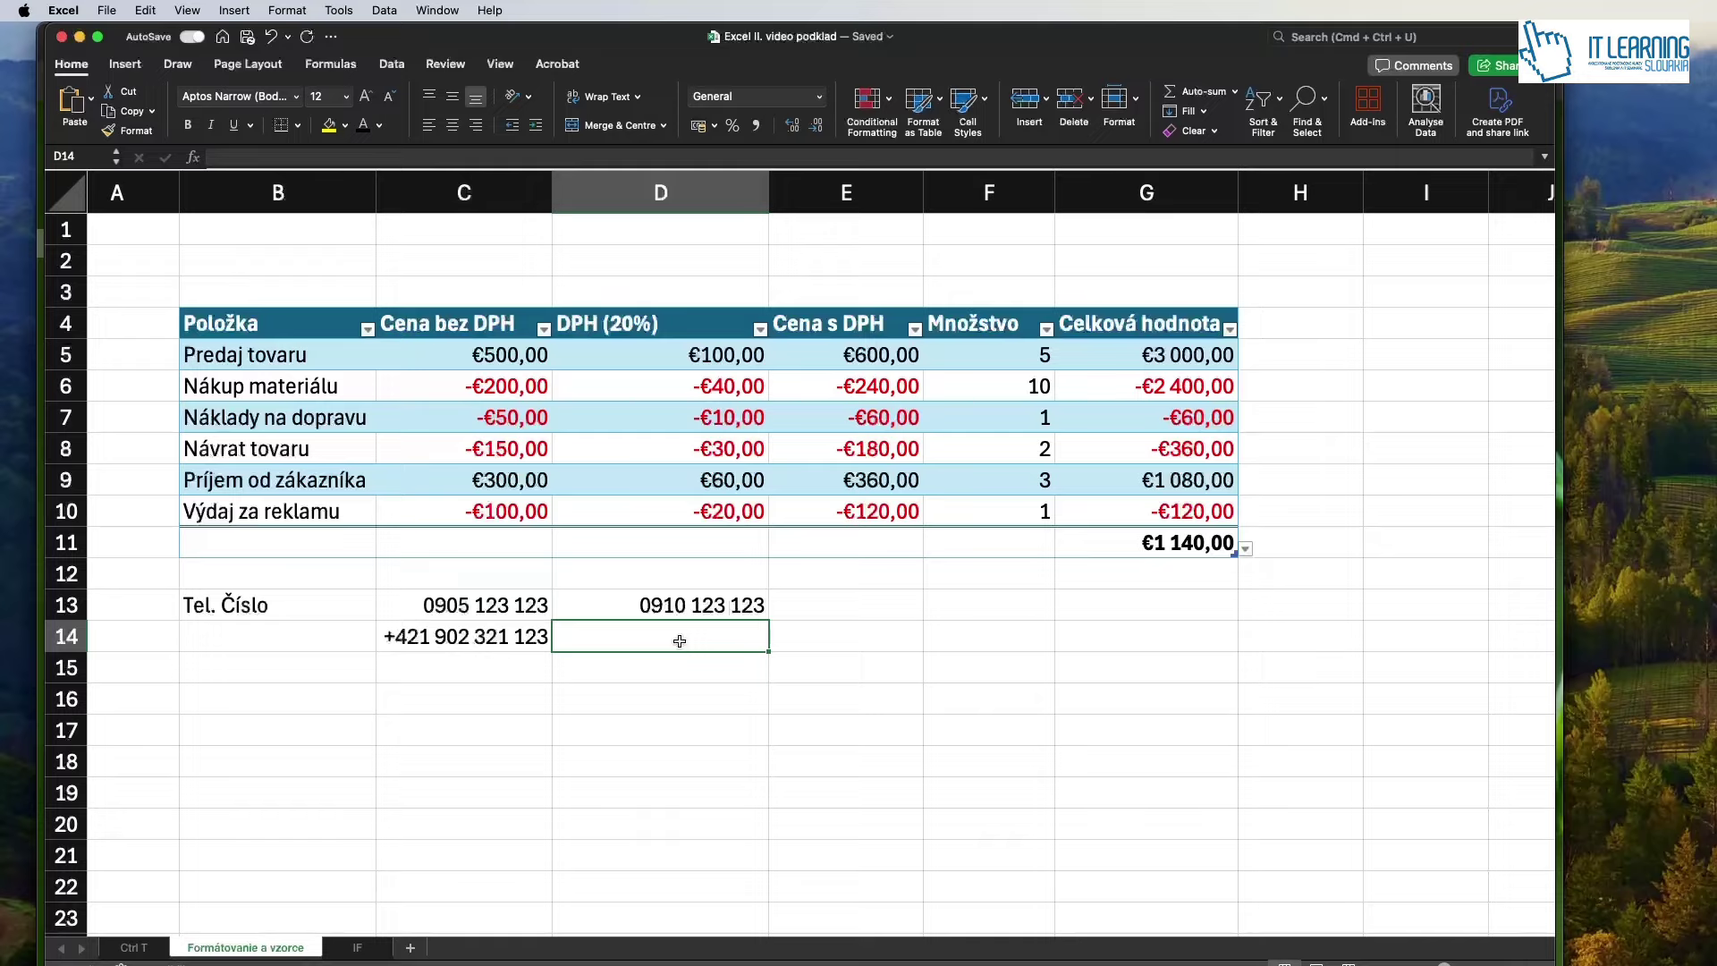
pyautogui.write('910 1')
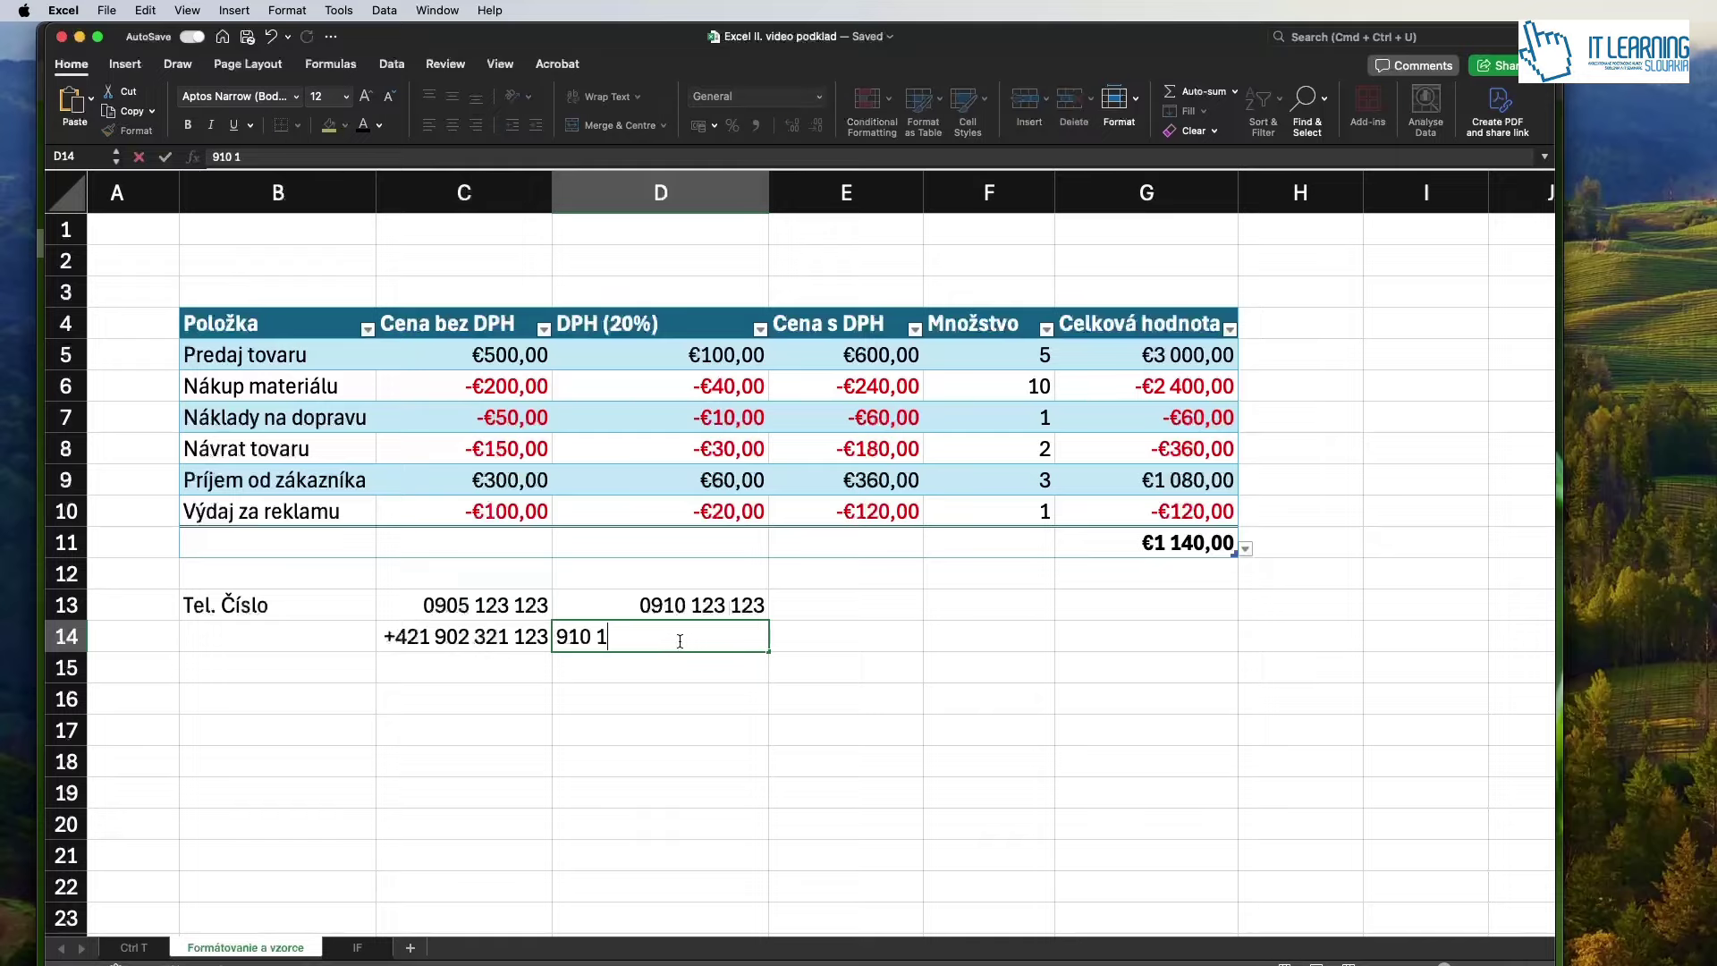